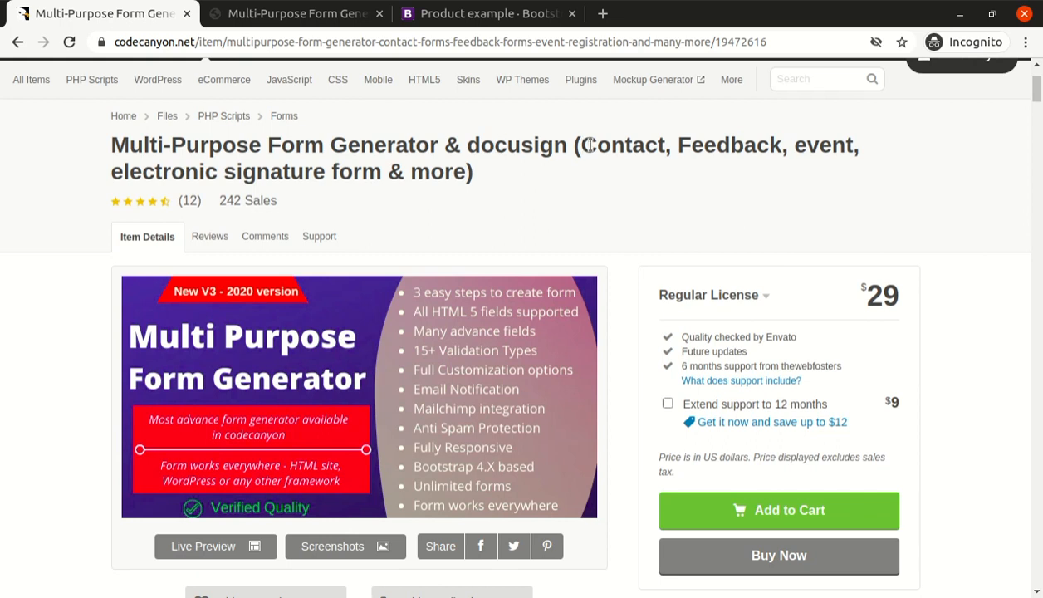
Examine the Multi-Purpose Form Generator item page, including its price, description and feature graphics.
scroll(614, 146, down, 1)
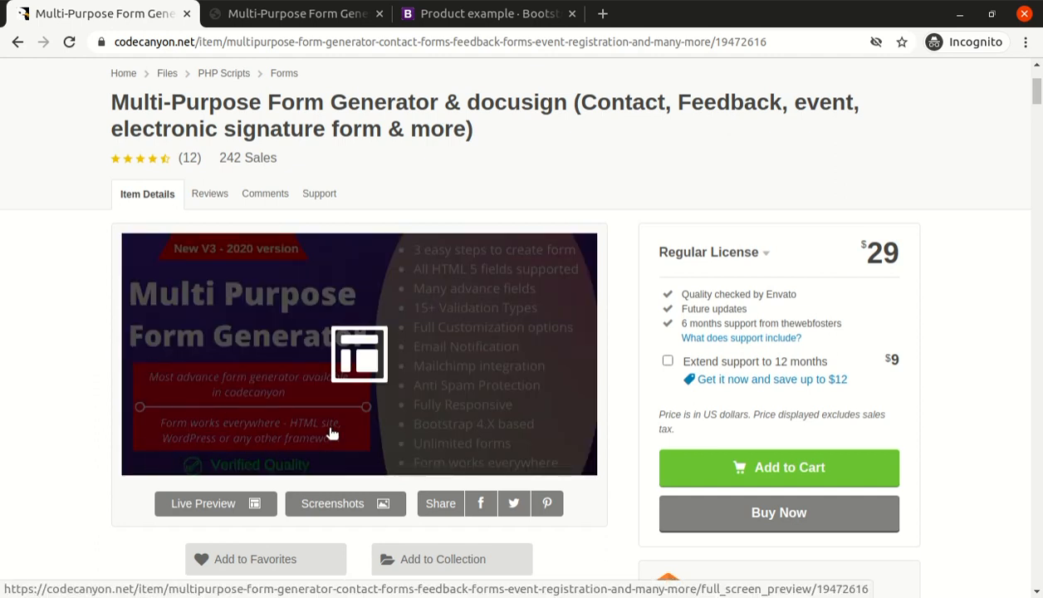
scroll(93, 345, down, 3)
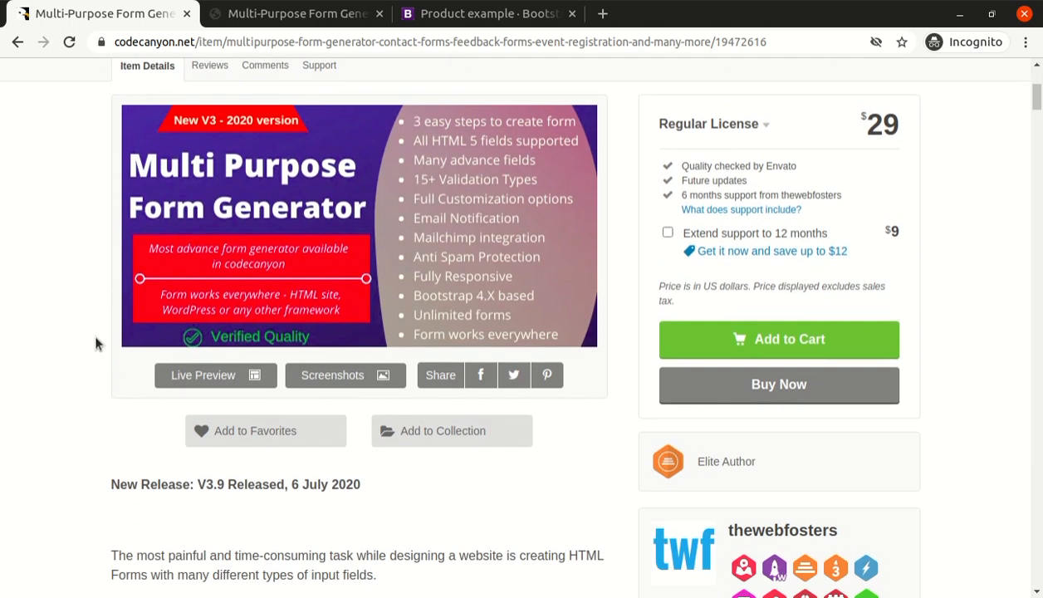
scroll(88, 443, down, 2)
scroll(88, 443, up, 3)
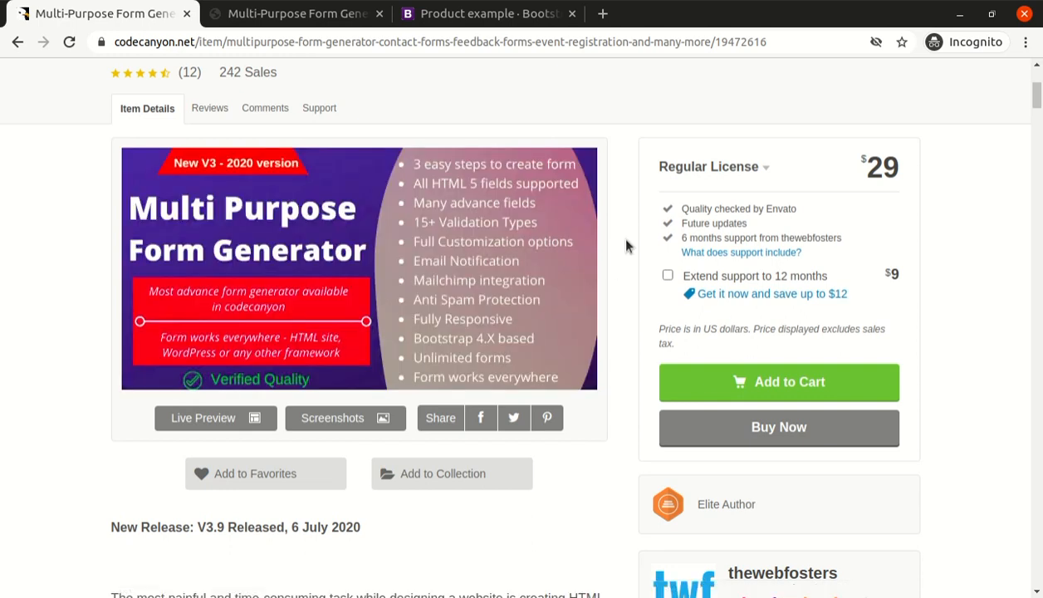
scroll(626, 246, down, 3)
scroll(633, 290, up, 3)
scroll(613, 307, down, 3)
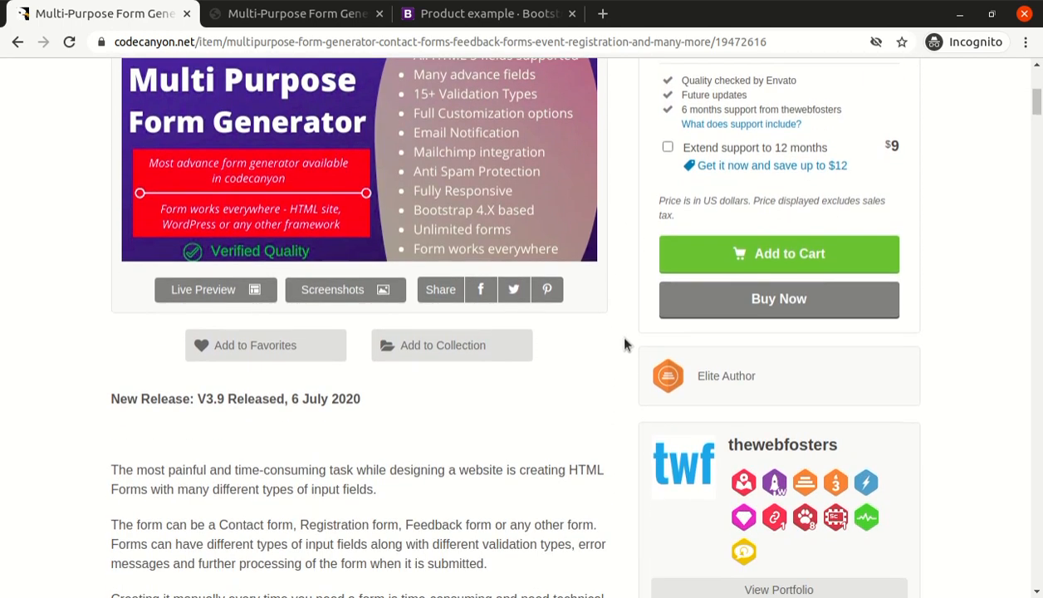
scroll(624, 343, up, 4)
scroll(623, 342, down, 3)
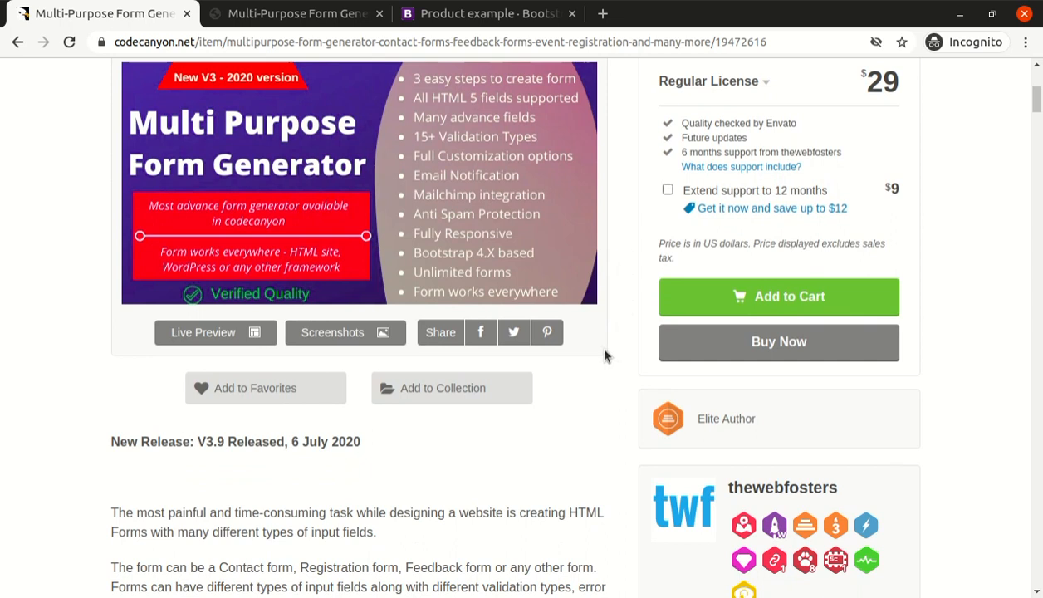
scroll(605, 355, up, 3)
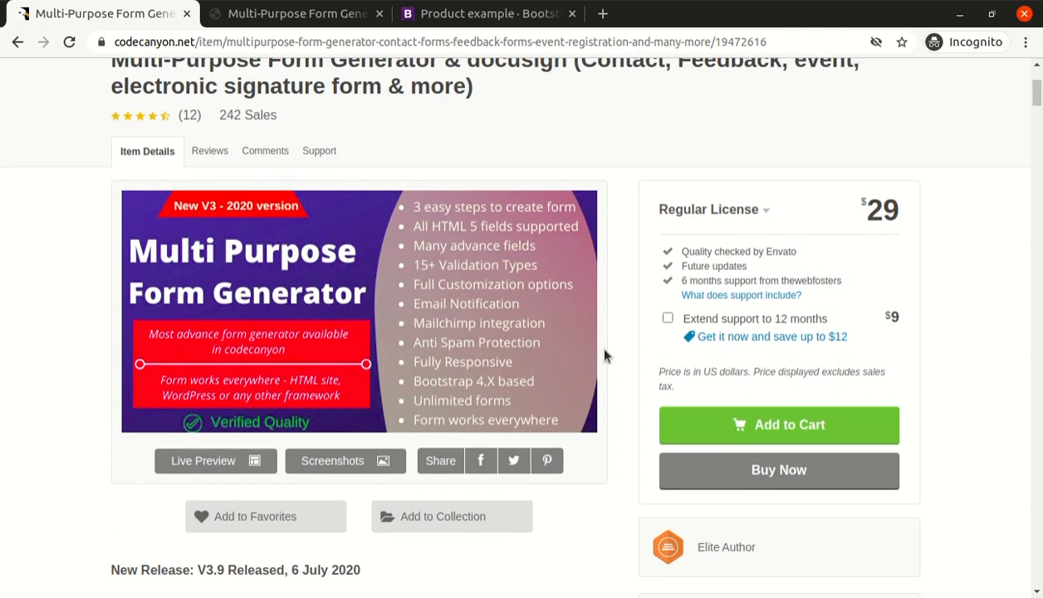
scroll(611, 356, down, 5)
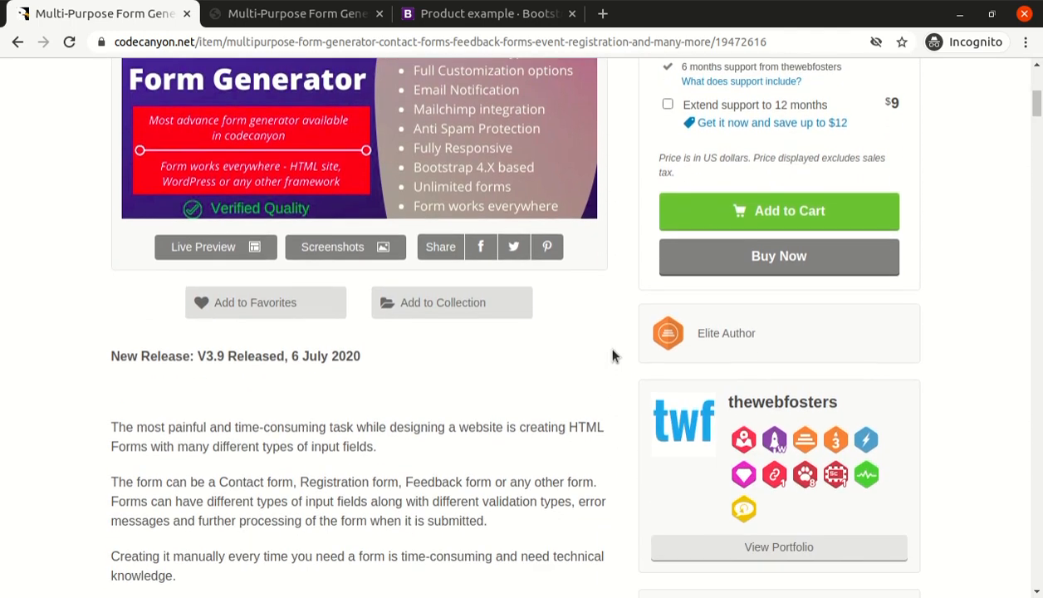
scroll(613, 356, up, 1)
scroll(614, 356, down, 4)
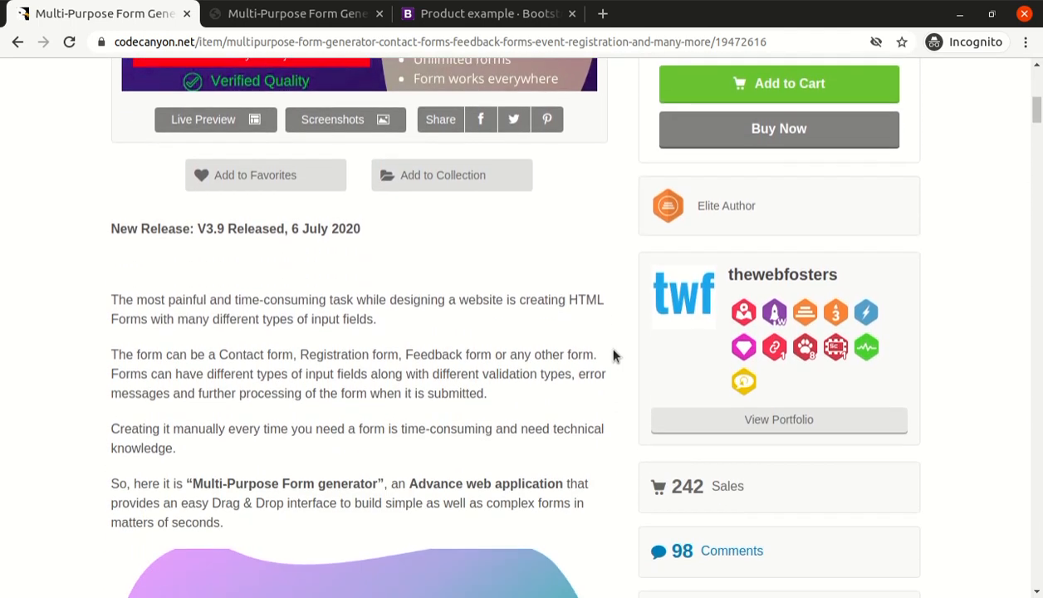
scroll(613, 356, down, 10)
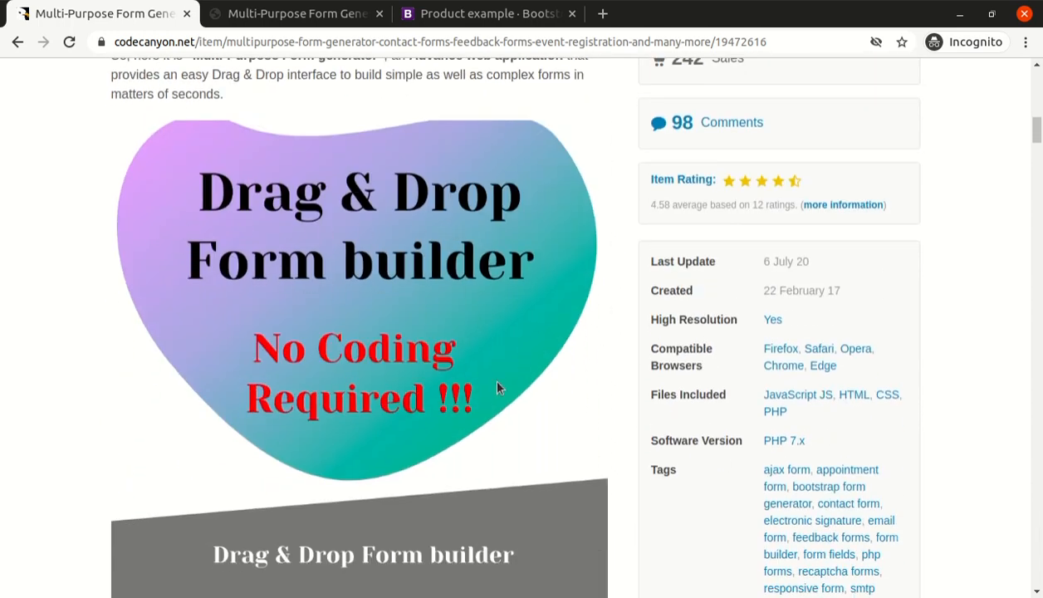
scroll(566, 299, down, 10)
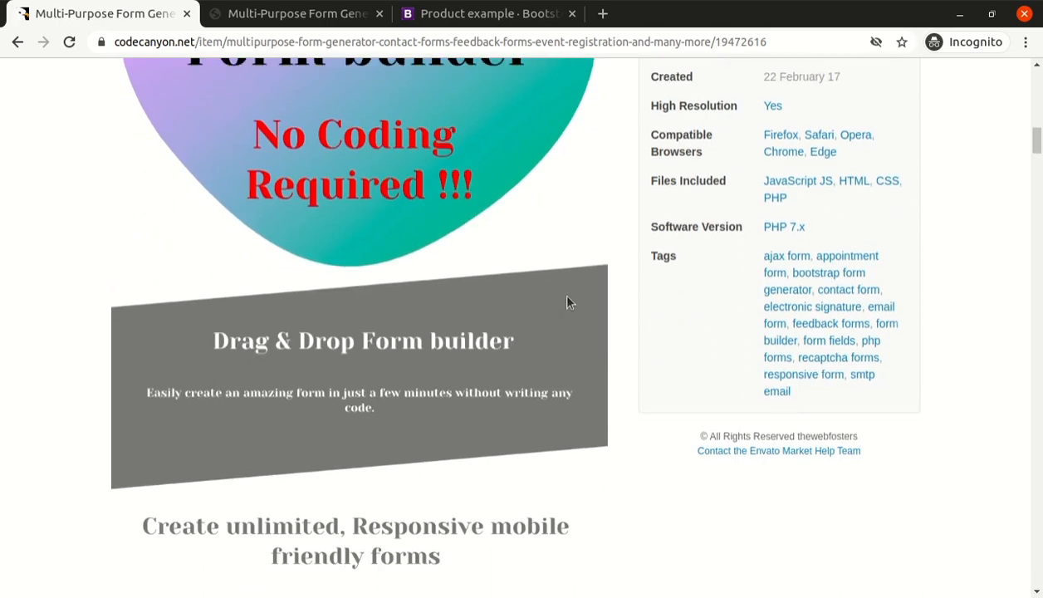
scroll(1015, 198, down, 20)
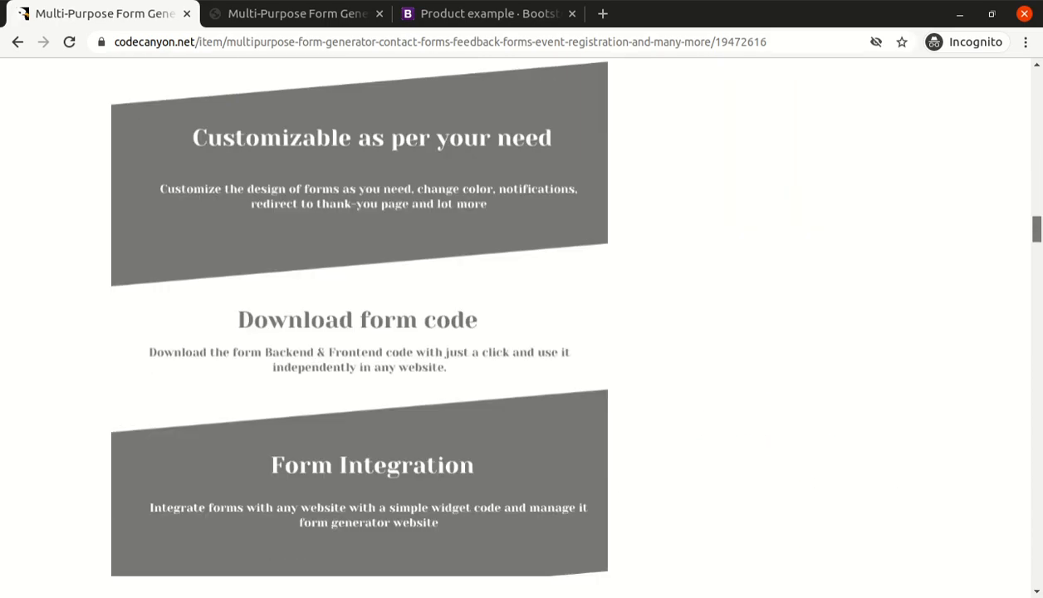
scroll(522, 324, down, 7)
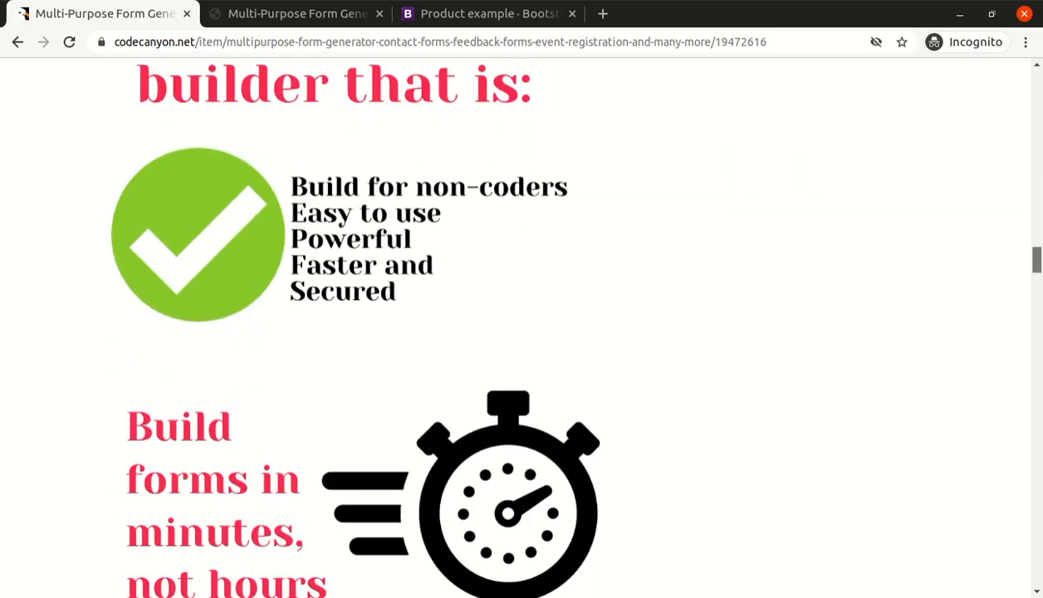
scroll(522, 323, up, 20)
scroll(698, 208, up, 20)
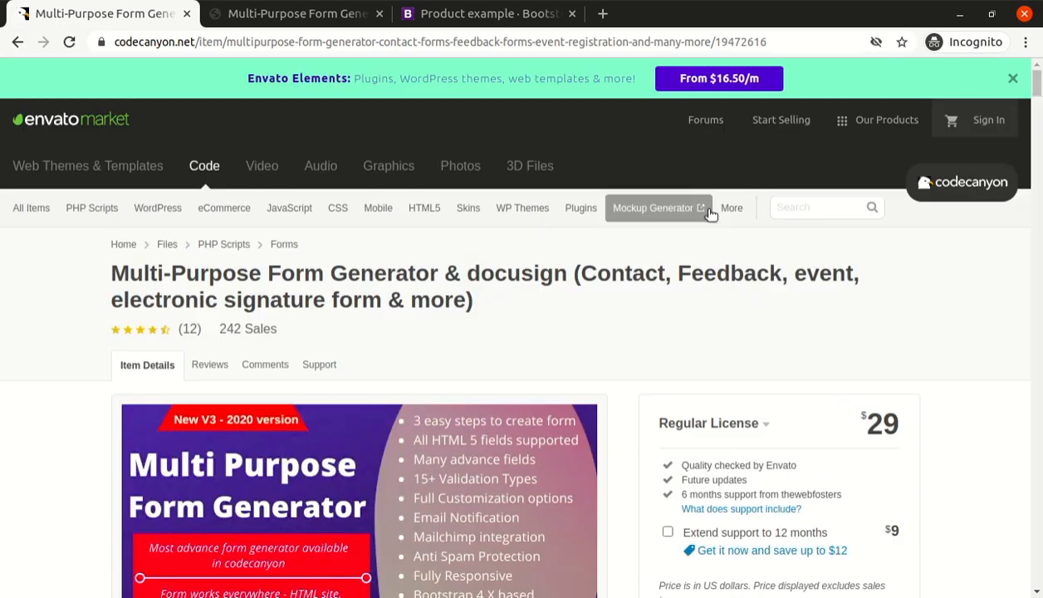
Open the item's live preview and remove the surrounding Envato frame.
scroll(371, 326, down, 9)
click(218, 298)
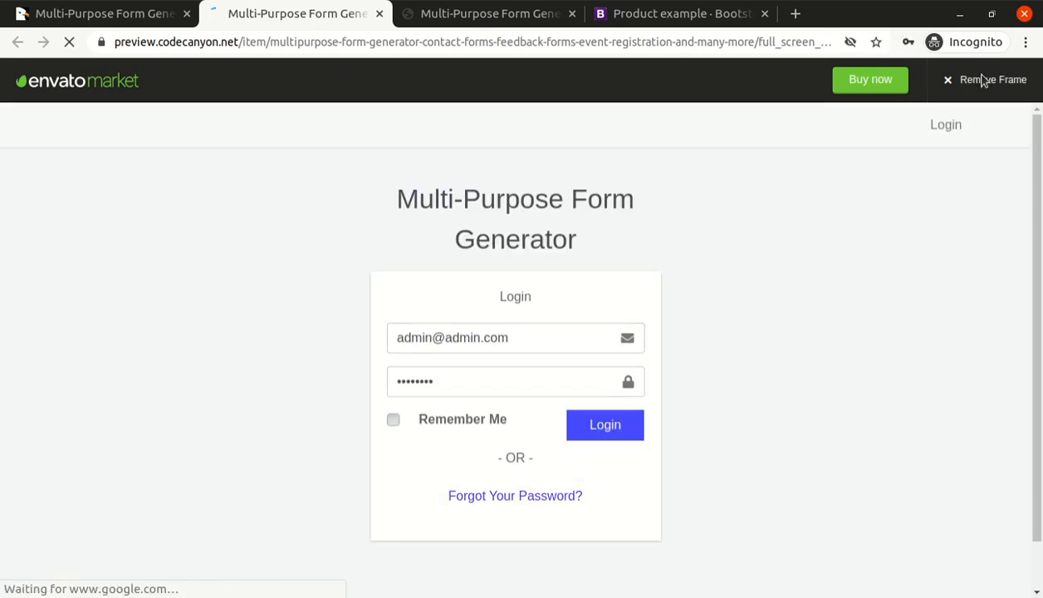
click(983, 81)
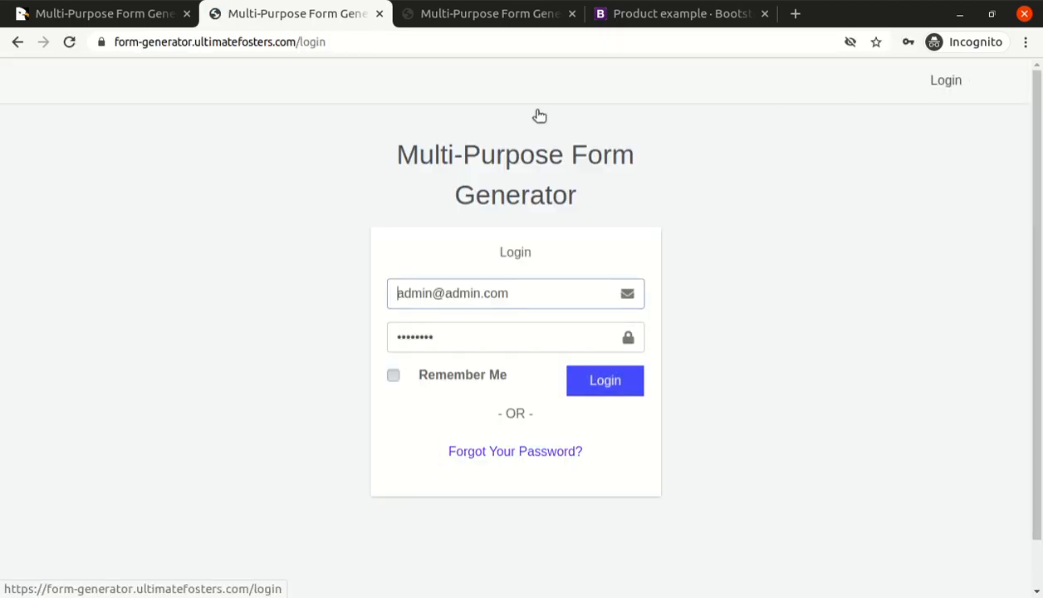
Log in to the form generator demo with the prefilled admin credentials and dismiss the browser's translation offer.
triple_click(482, 291)
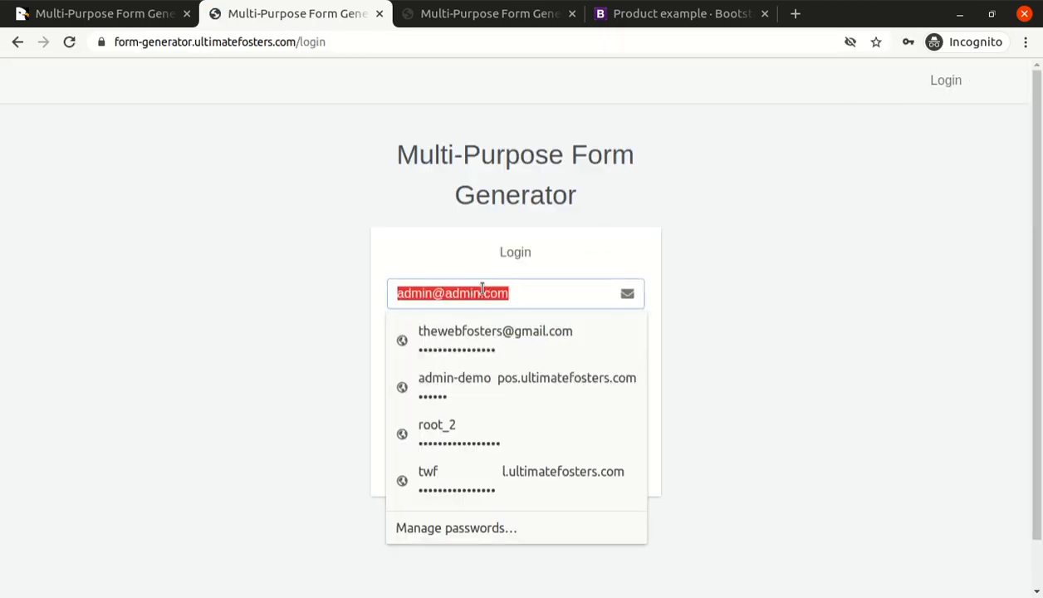
key(Return)
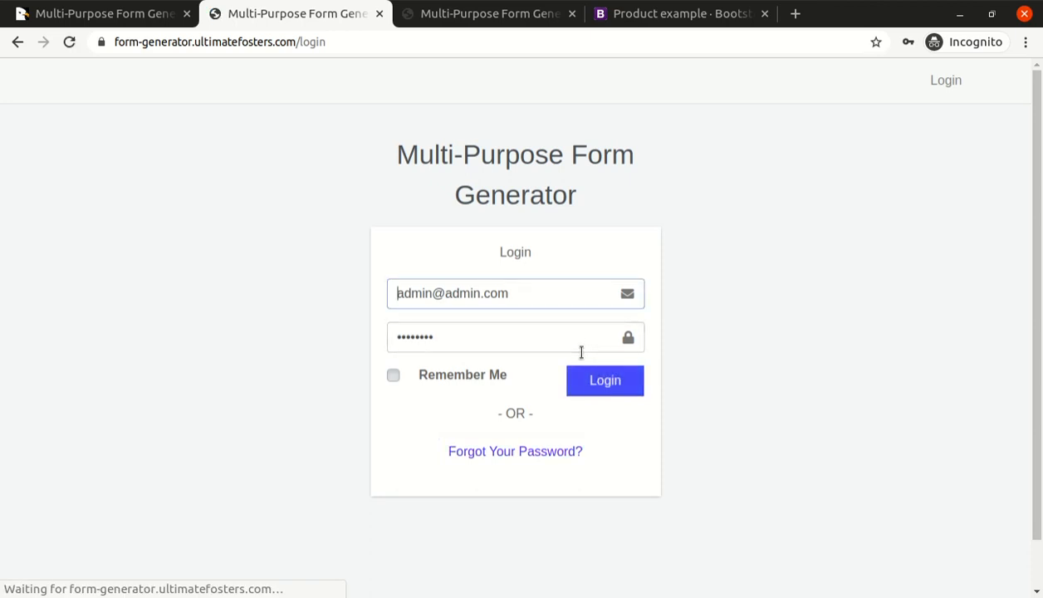
click(601, 384)
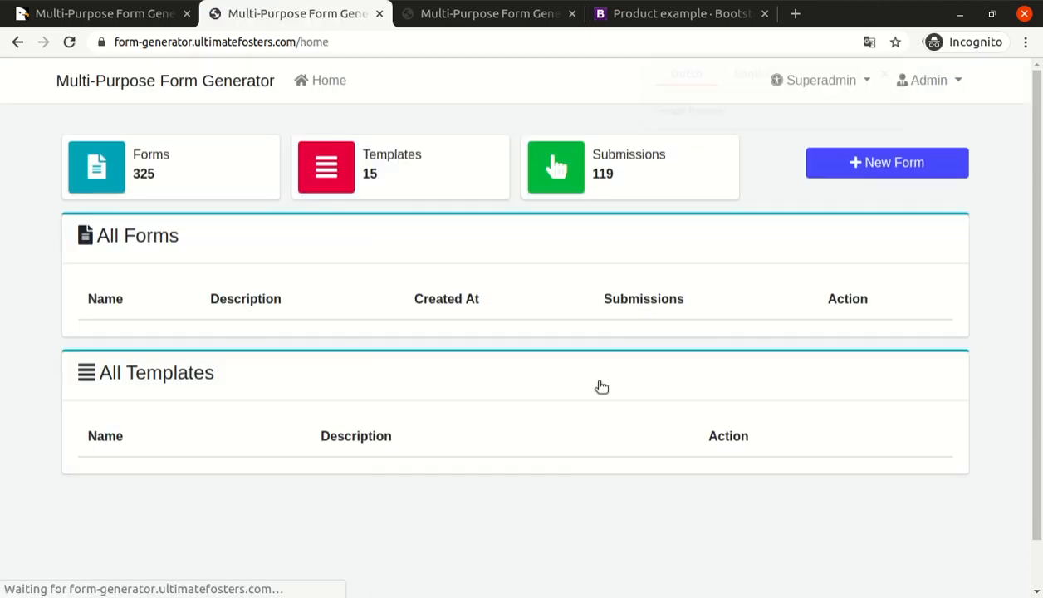
click(896, 73)
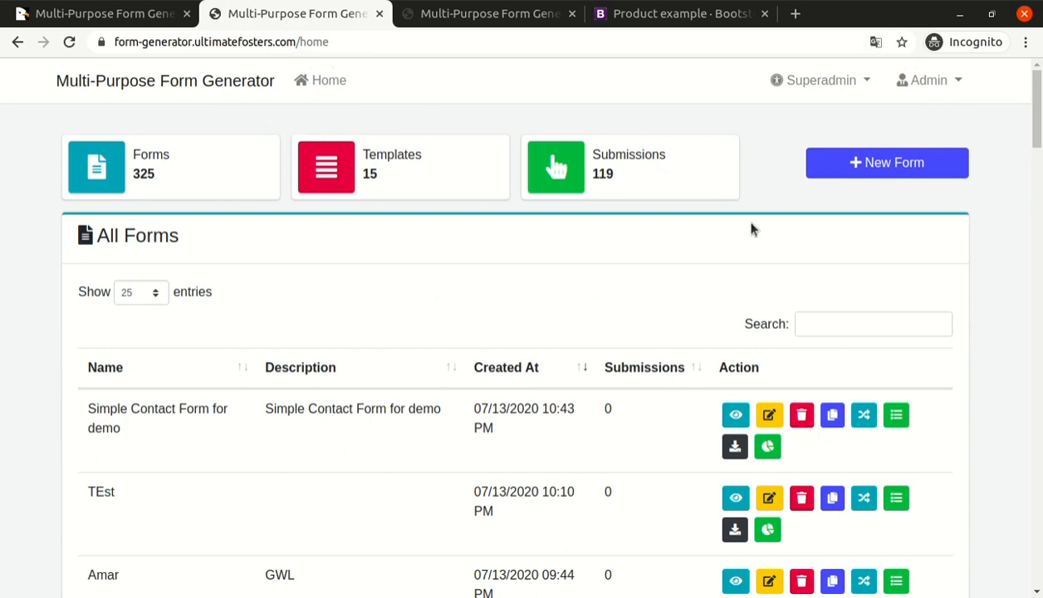
Start a new form and name it "Video Contact Form".
click(890, 166)
click(355, 196)
text(Siple)
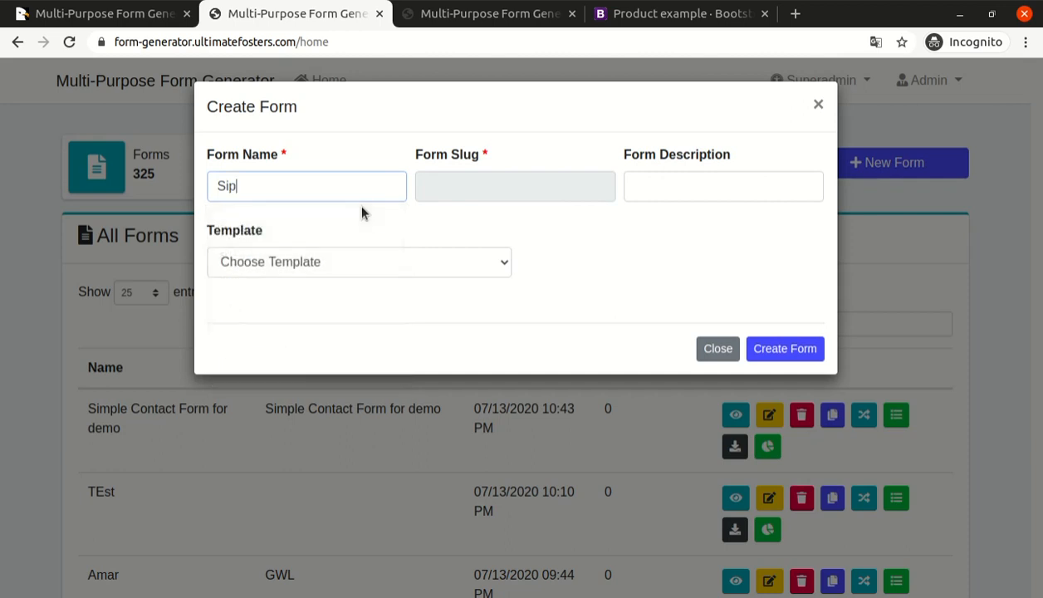
key(ctrl+a)
text(Video COntact)
key(BackSpace)
key(BackSpace)
key(BackSpace)
key(BackSpace)
key(BackSpace)
key(BackSpace)
text(ontact From)
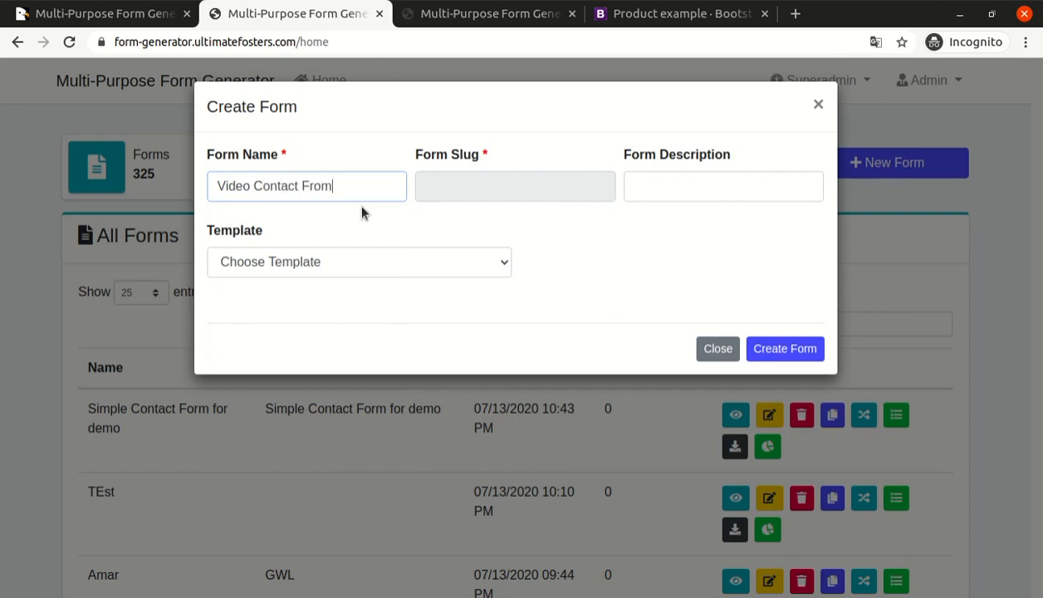
key(ctrl+a)
key(End)
key(BackSpace)
key(BackSpace)
key(BackSpace)
text(orm)
key(Tab)
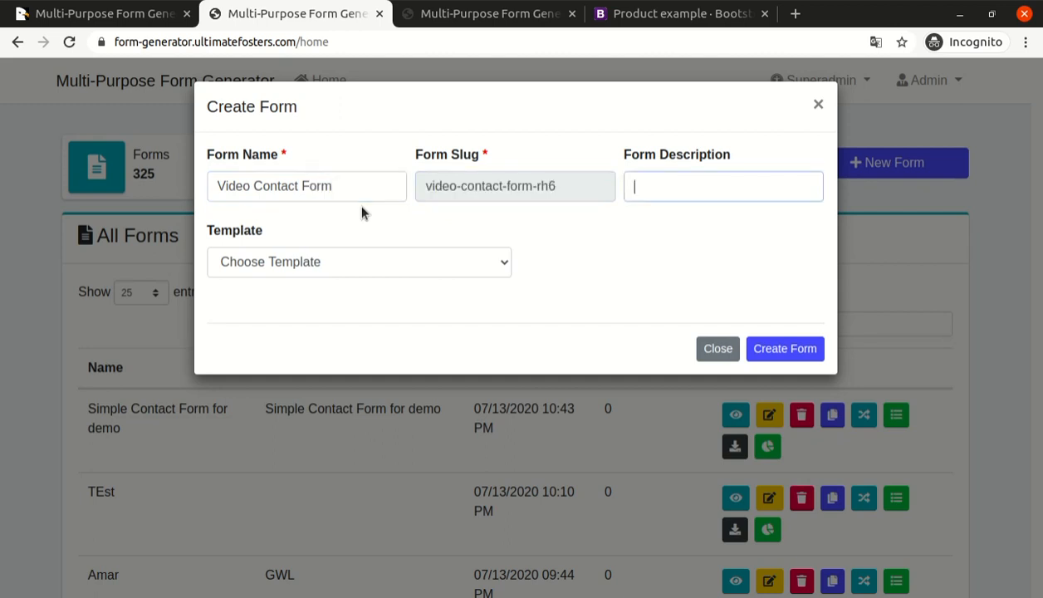
Copy the form name into the form description so it reads "Video Contact Form".
click(352, 182)
key(ctrl+a)
key(ctrl+c)
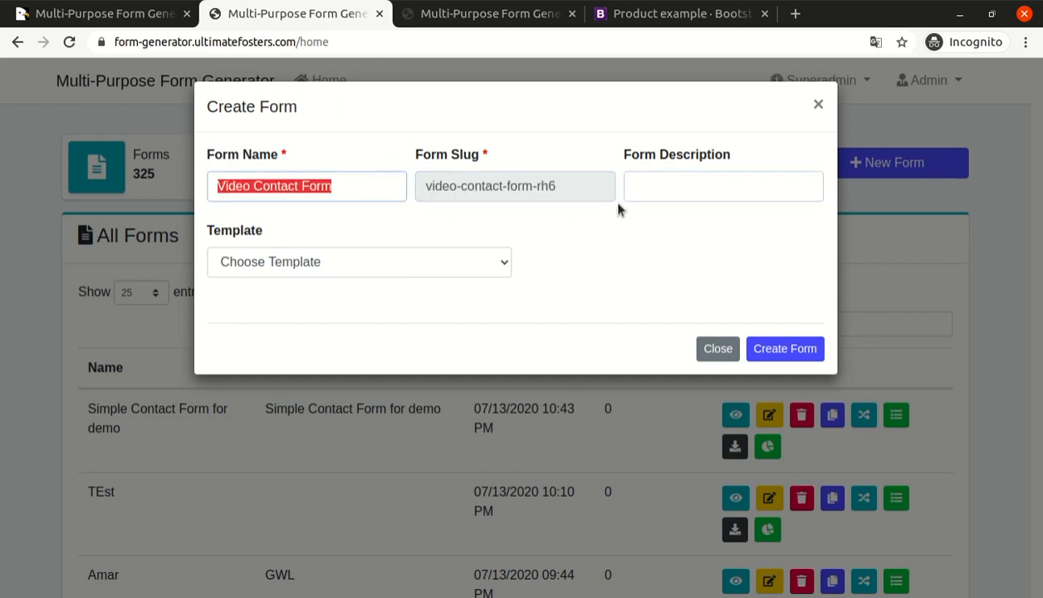
click(670, 188)
key(ctrl+v)
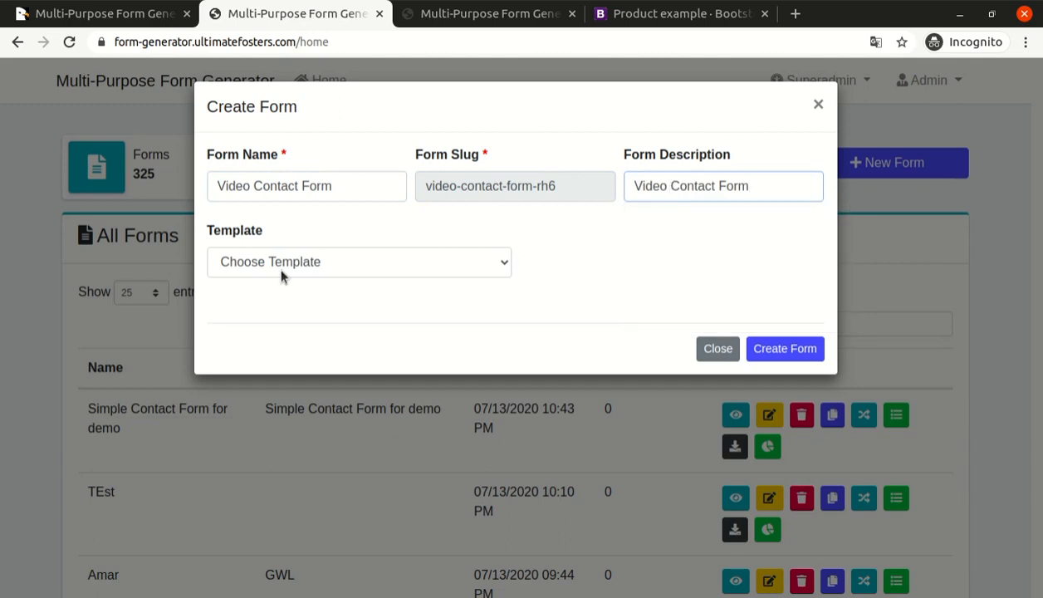
click(303, 262)
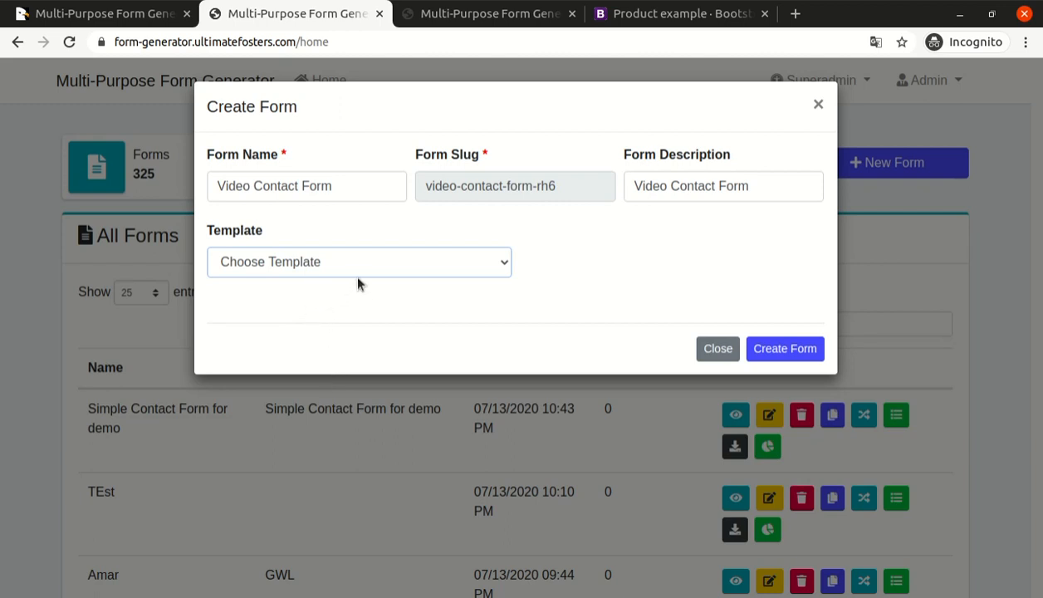
click(344, 341)
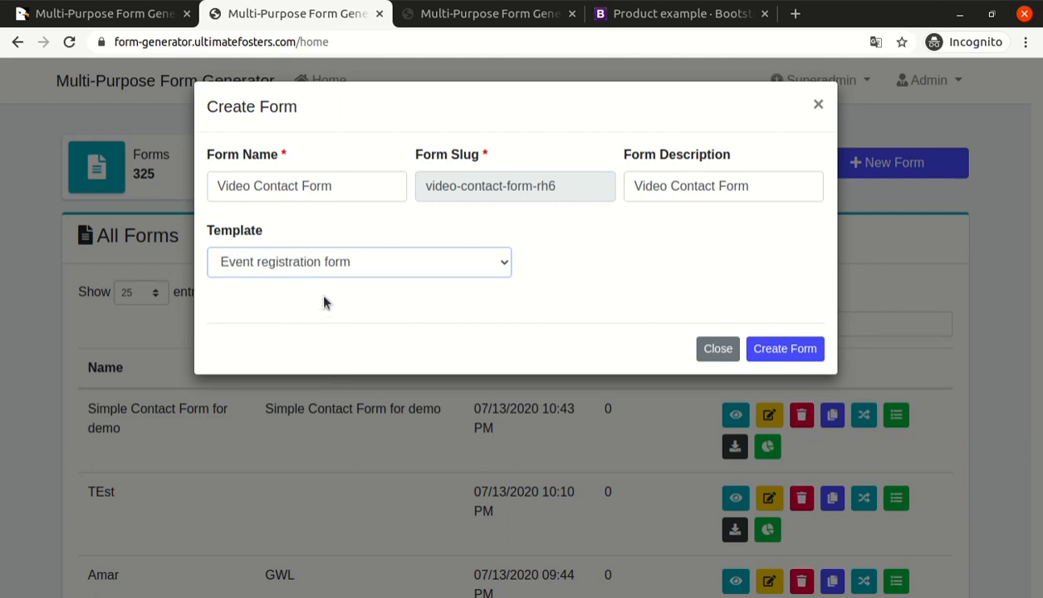
click(311, 265)
click(309, 284)
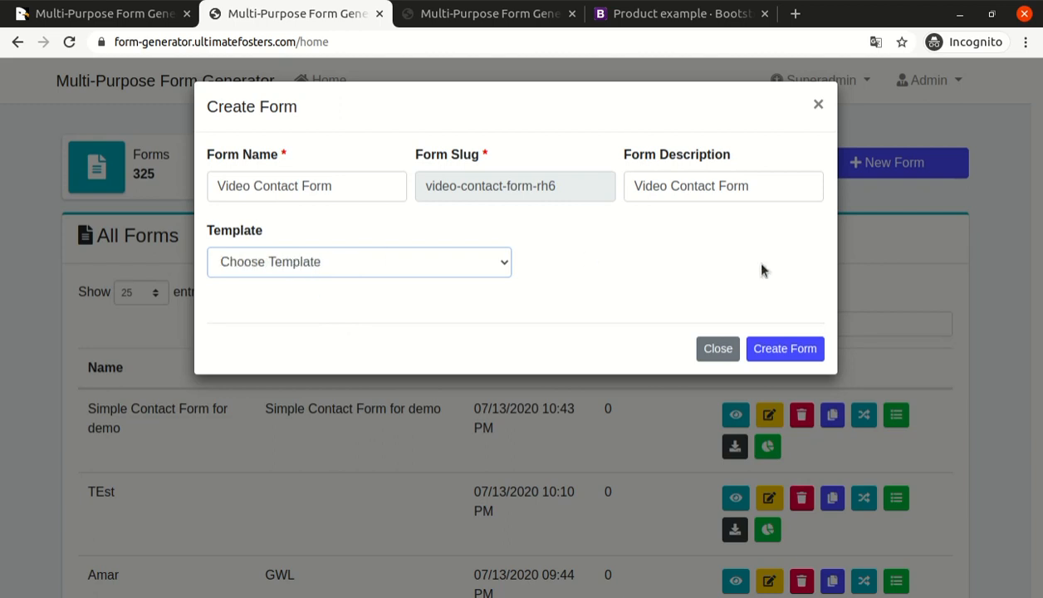
Create the form without a template and add an Input element to its empty canvas.
click(785, 348)
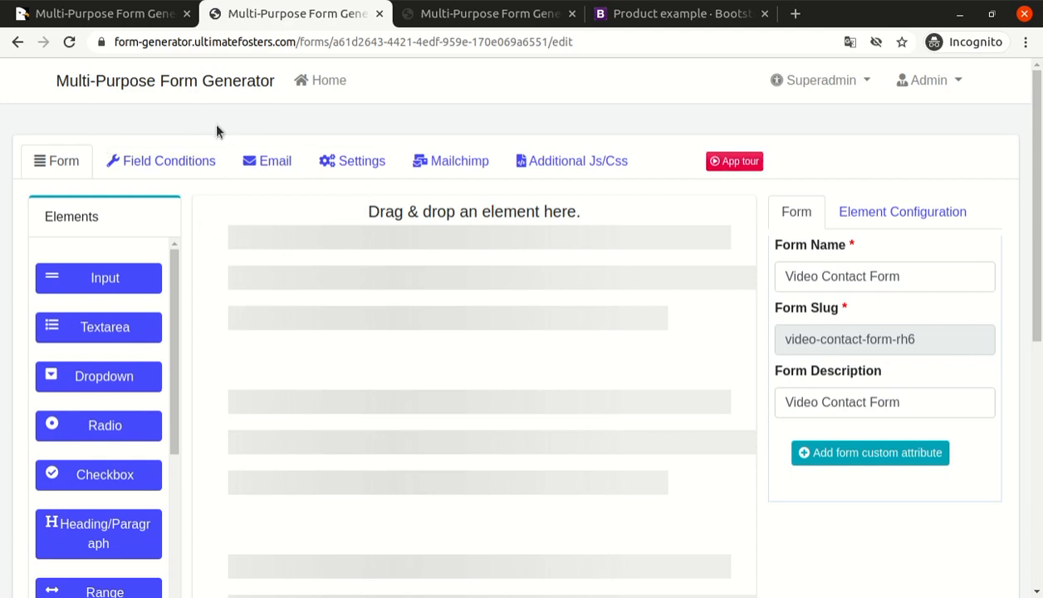
mouse_move(1037, 177)
mouse_down()
mouse_move(1036, 254)
mouse_move(1037, 180)
mouse_up()
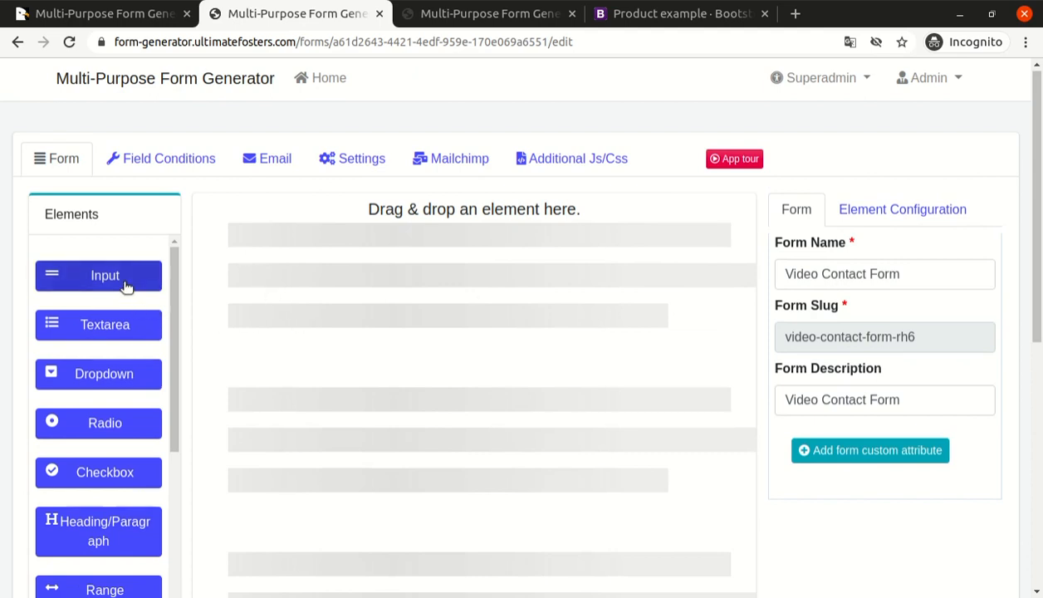
drag(125, 286, 317, 291)
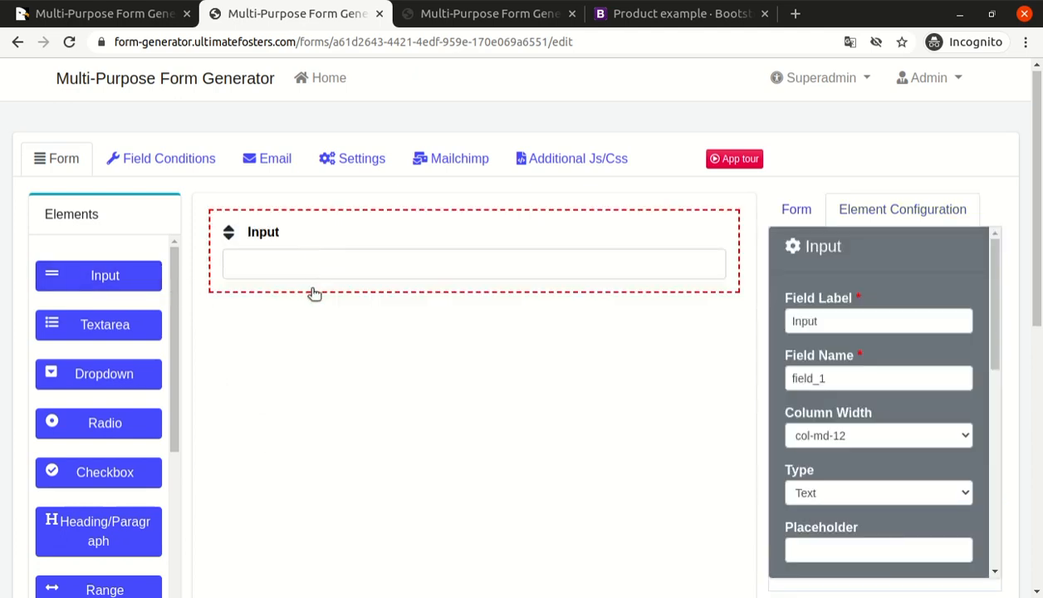
Set the new input element's field label to "First Name".
double_click(847, 320)
text(First Name)
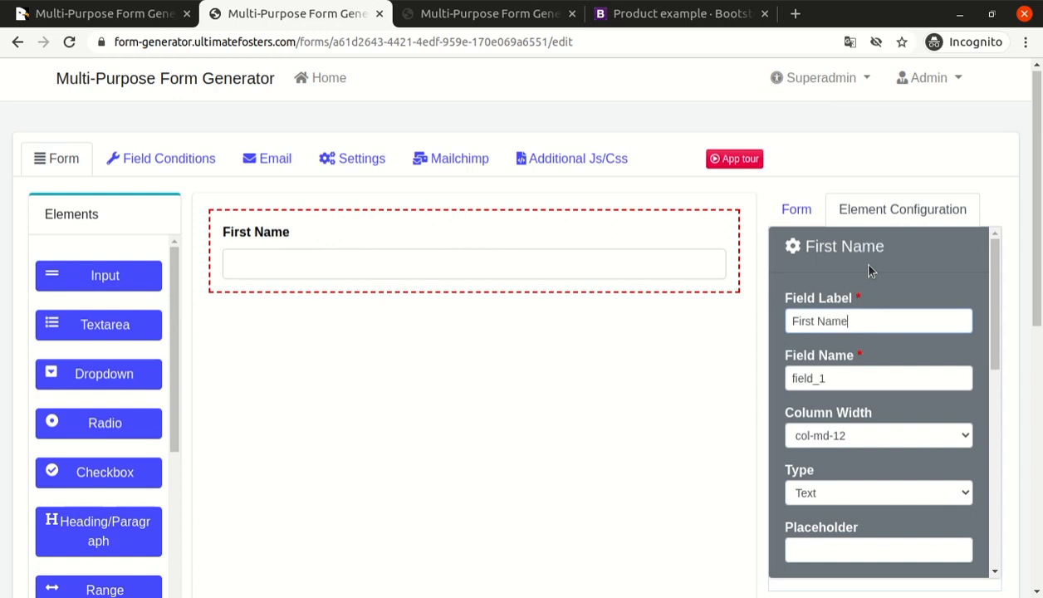
key(Tab)
Set the First Name field's placeholder to "First Name".
scroll(859, 375, down, 1)
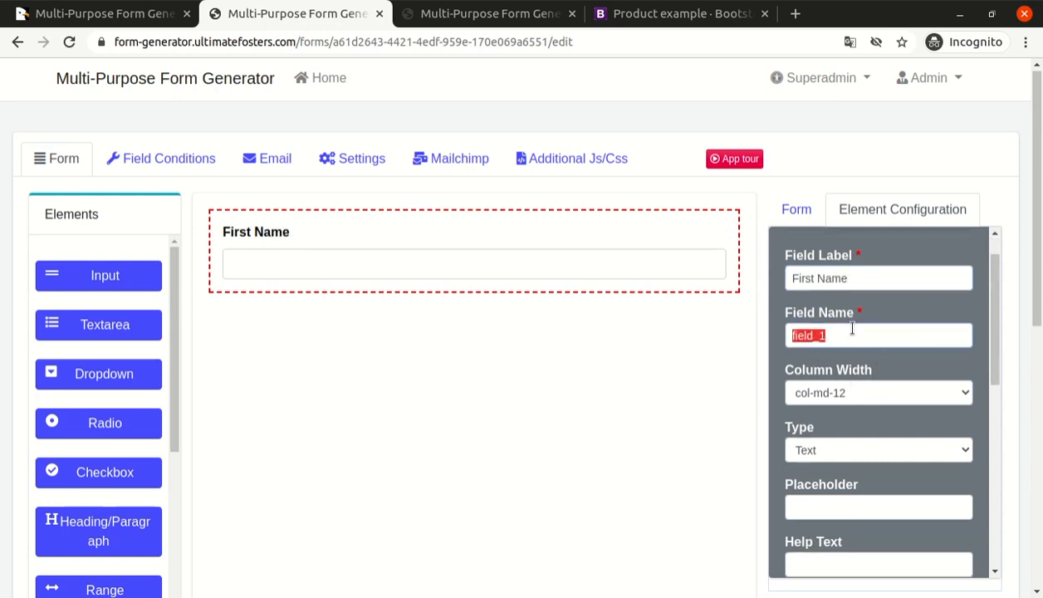
scroll(856, 393, down, 4)
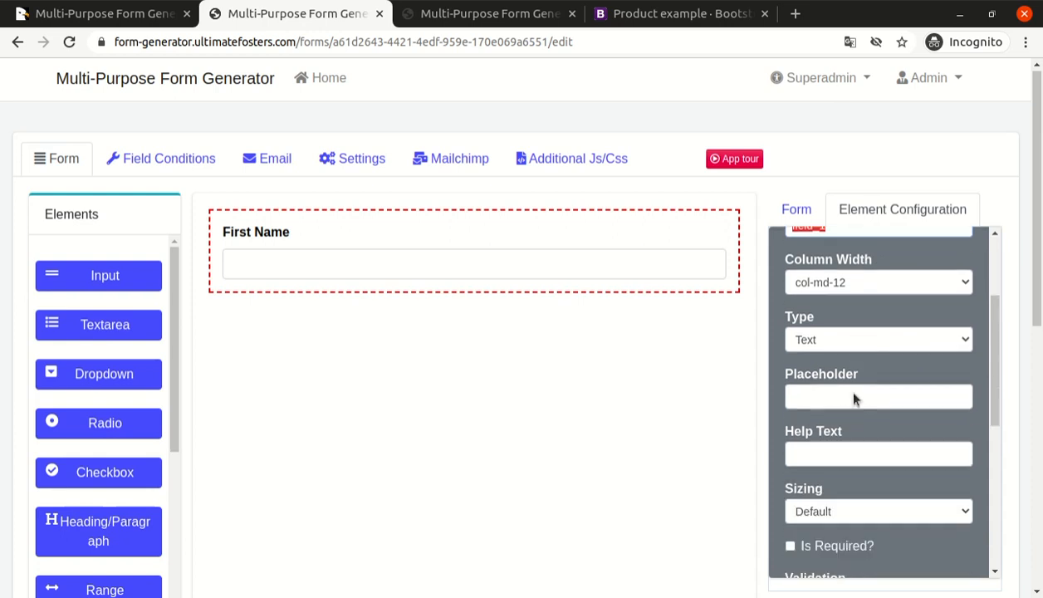
click(834, 333)
text(First Name)
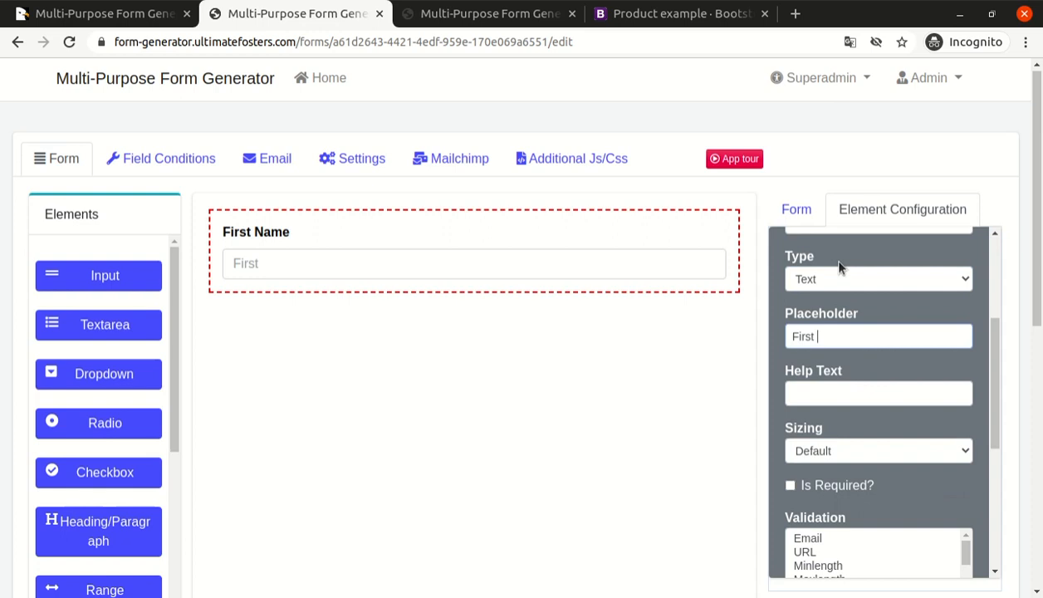
key(Tab)
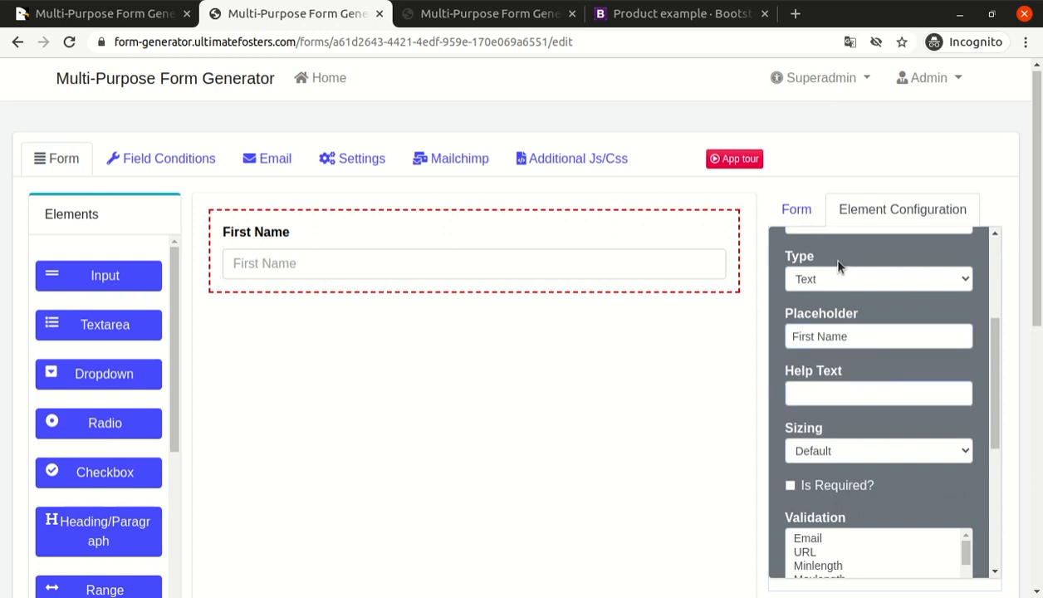
Make the First Name field required and set its icon prefix to user.
scroll(826, 316, down, 2)
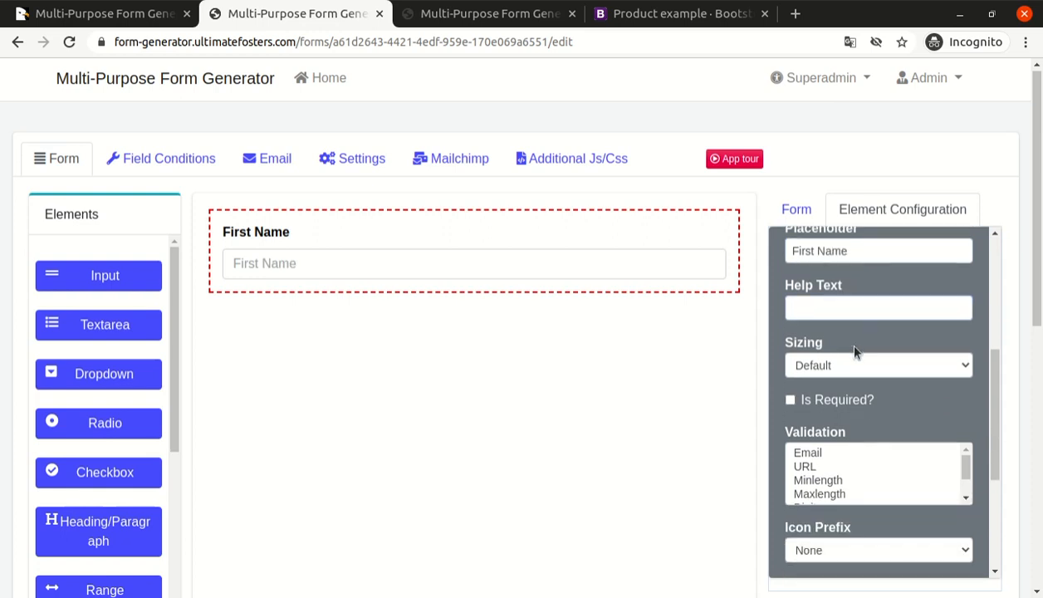
click(849, 398)
scroll(899, 396, down, 5)
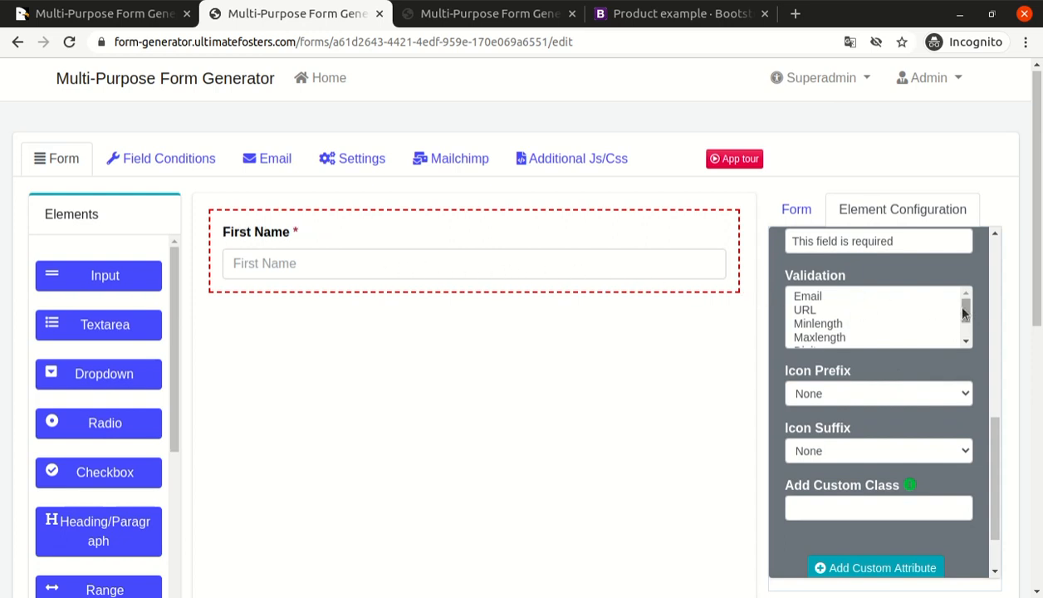
scroll(982, 343, down, 2)
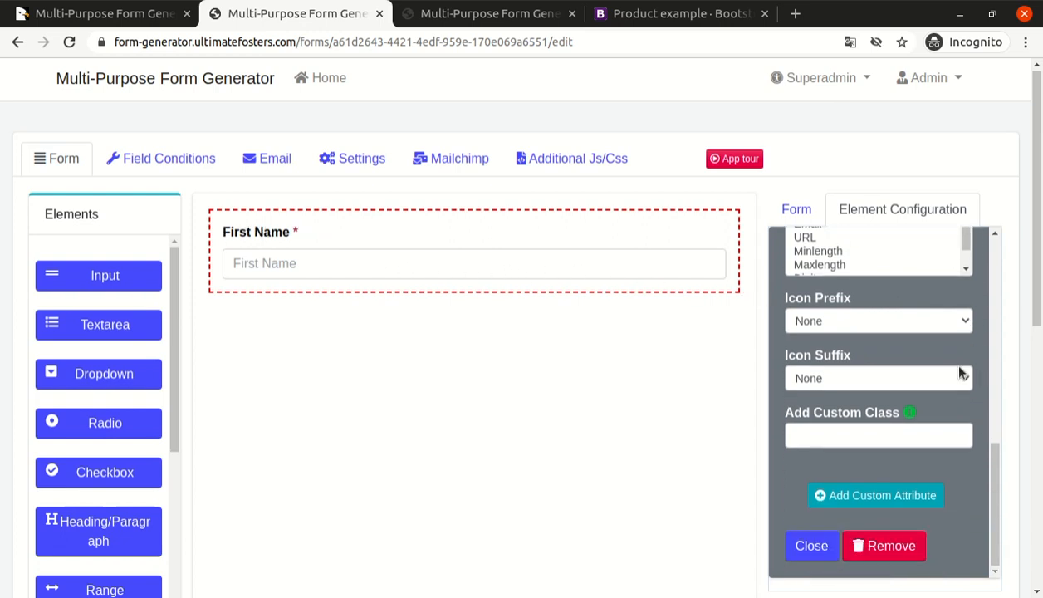
click(870, 322)
click(870, 309)
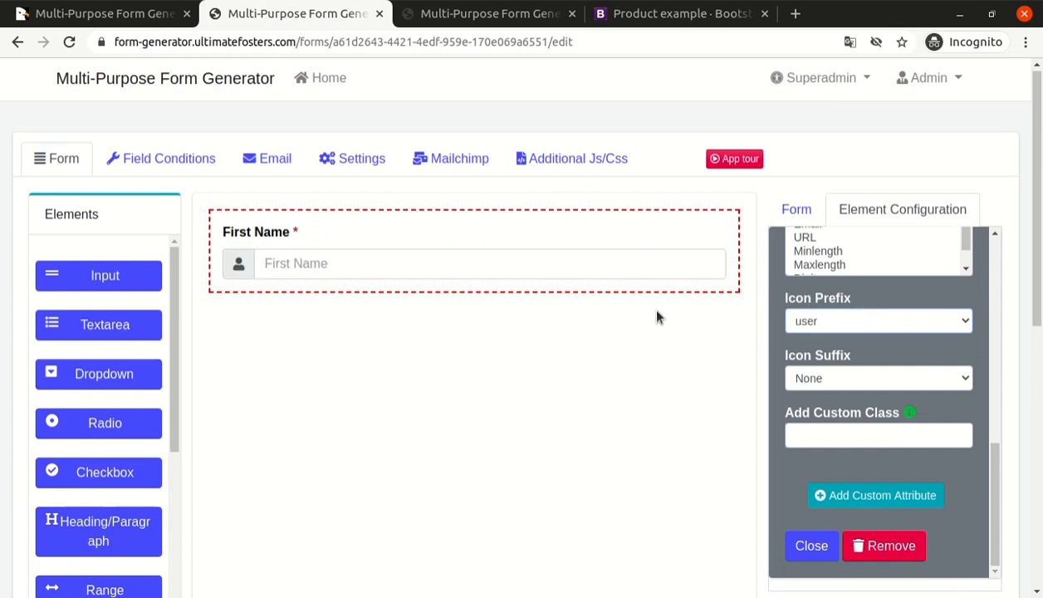
Add a second Input element to the form and arrange it below the First Name field.
drag(105, 282, 326, 415)
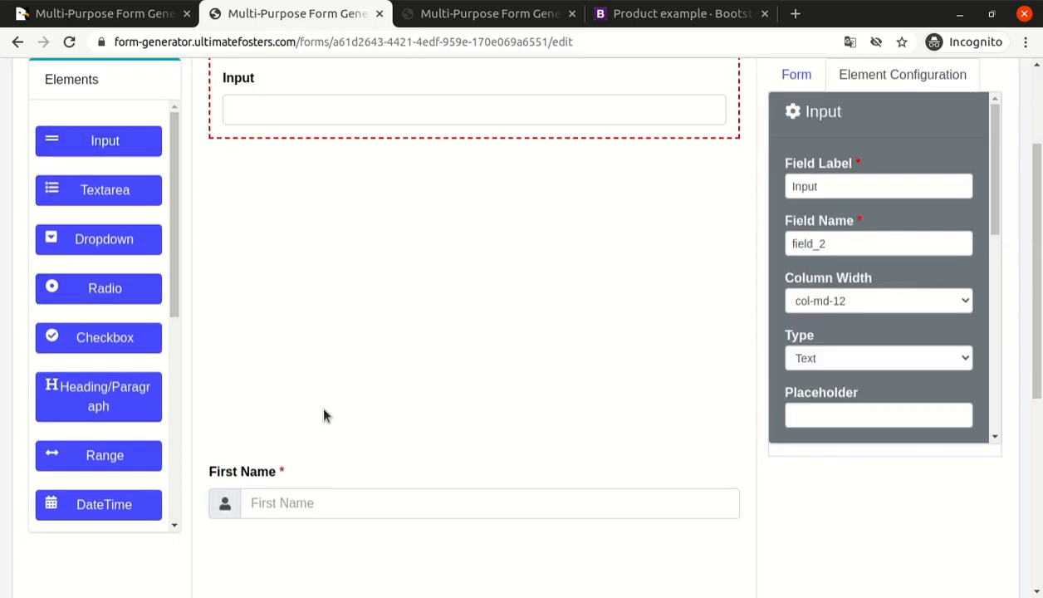
scroll(247, 166, up, 2)
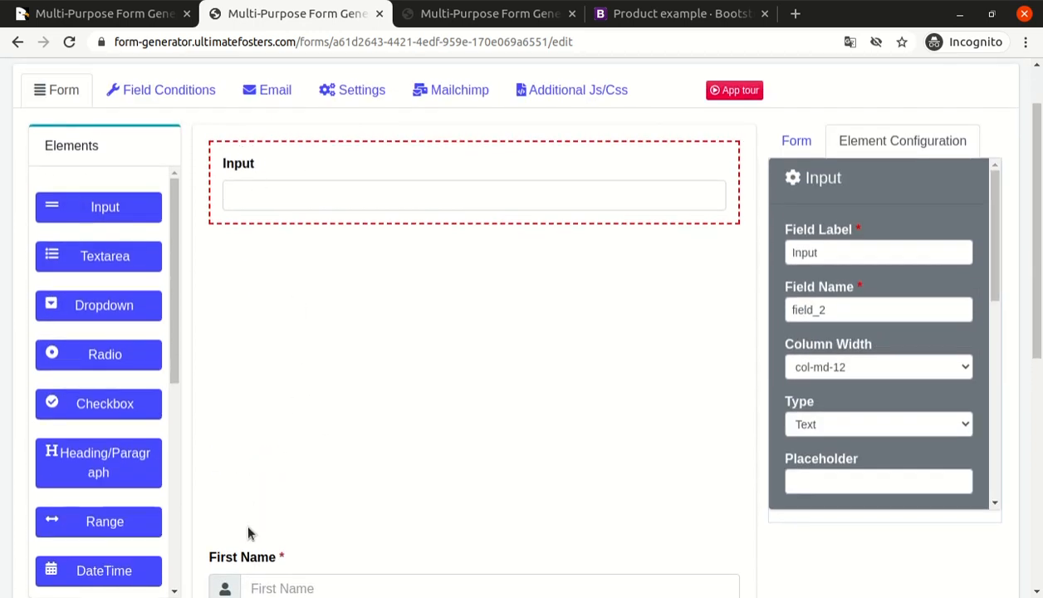
drag(230, 559, 237, 150)
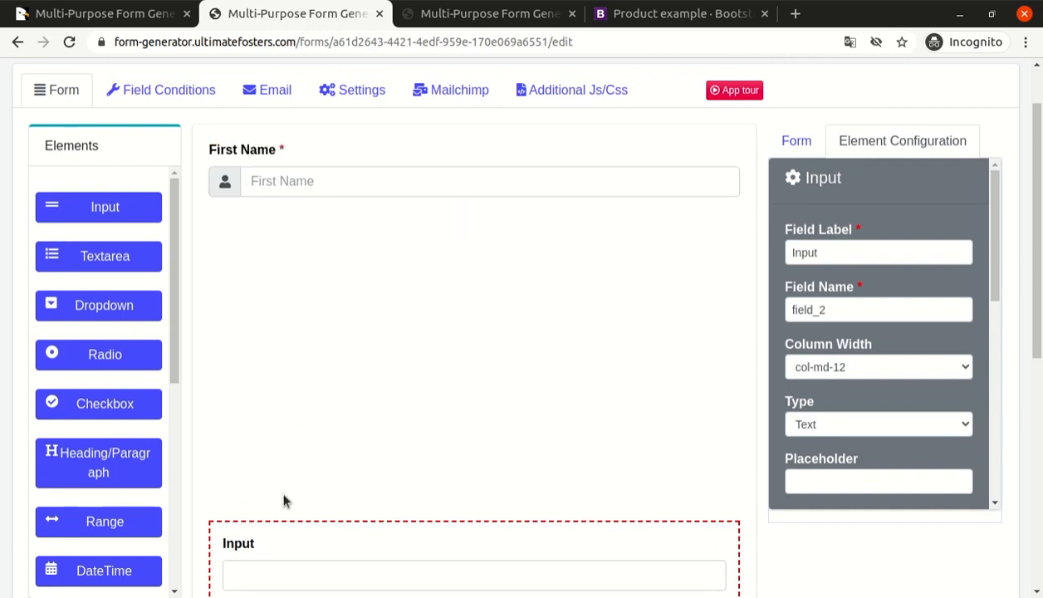
Set the second input element's field label to "Last Name".
double_click(826, 252)
text(Lass)
key(BackSpace)
text(t Name)
key(Tab)
key(Tab)
Set the Last Name field's placeholder to "Last name" and close its configuration.
scroll(843, 377, down, 1)
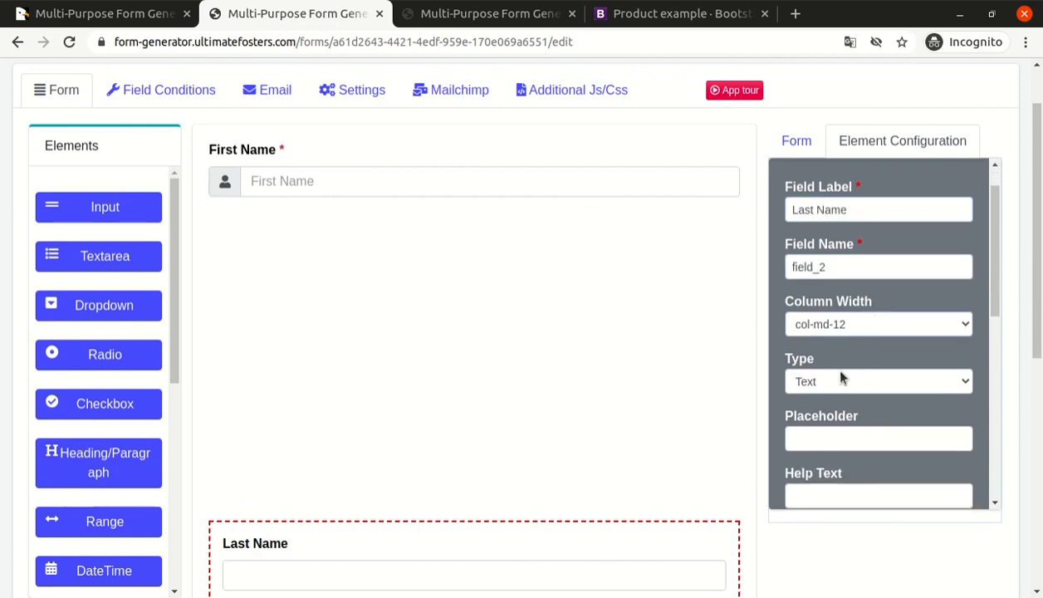
scroll(841, 379, down, 2)
scroll(839, 379, down, 2)
click(841, 264)
text(a)
key(BackSpace)
text(Last name)
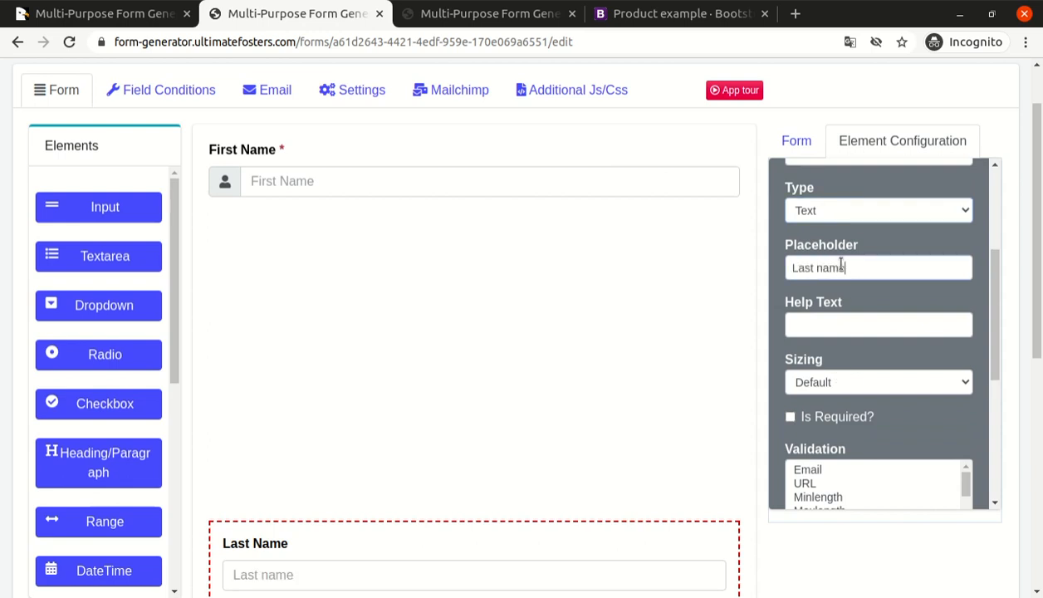
click(829, 324)
scroll(829, 299, down, 3)
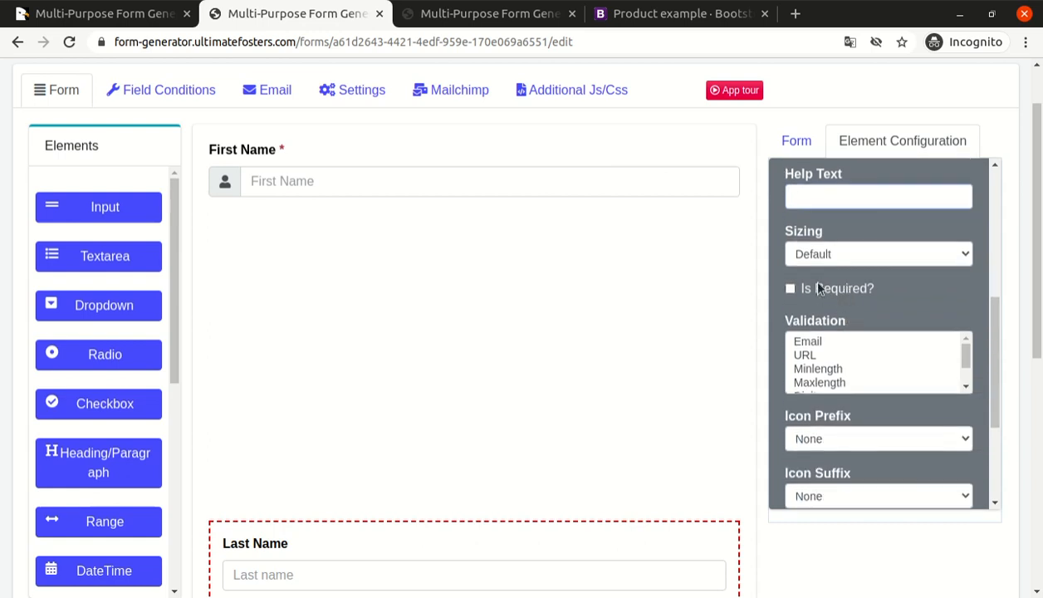
scroll(922, 320, down, 3)
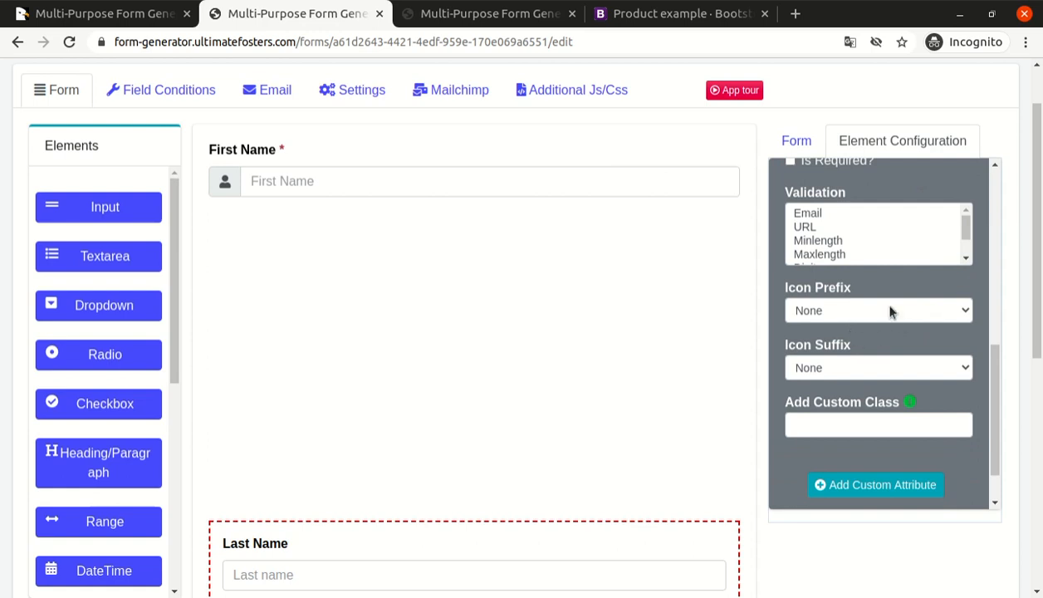
scroll(873, 350, down, 2)
click(816, 478)
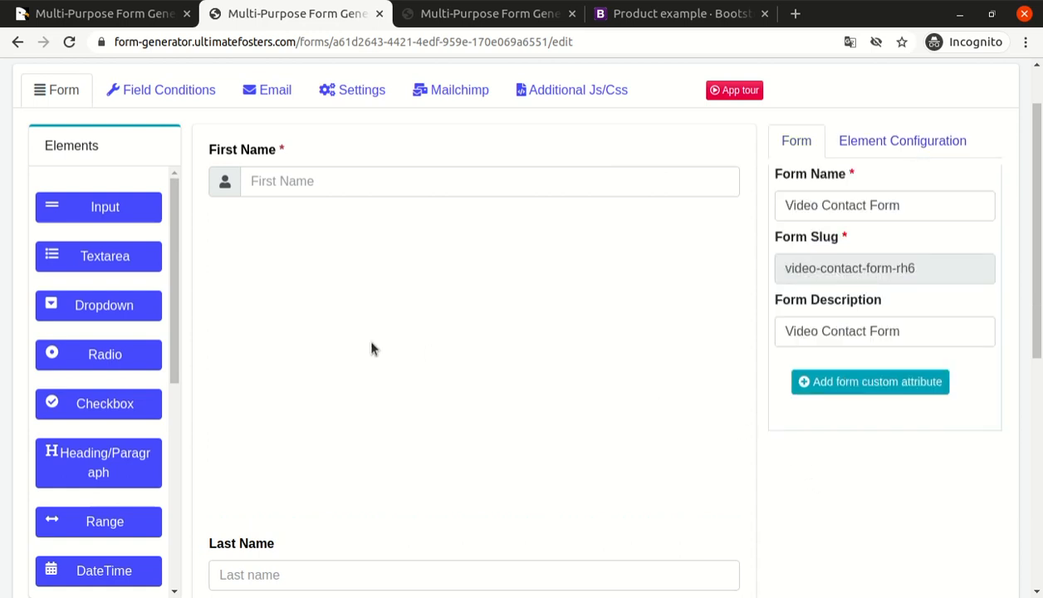
Add a third Input element below the Last Name field and label it "Email".
scroll(320, 336, down, 1)
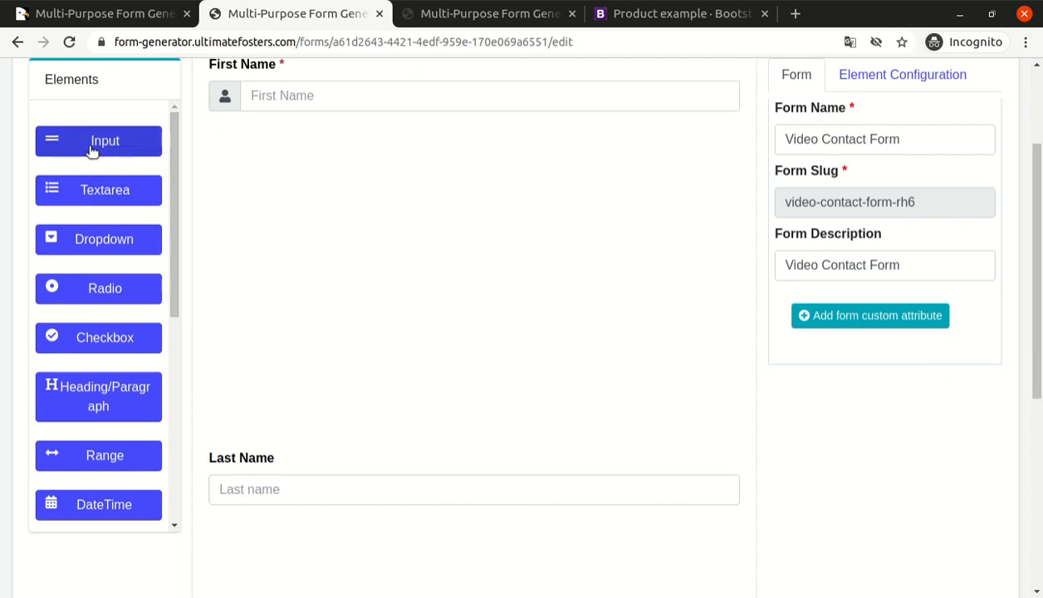
drag(94, 146, 277, 437)
double_click(835, 186)
text(Email)
key(Tab)
key(Tab)
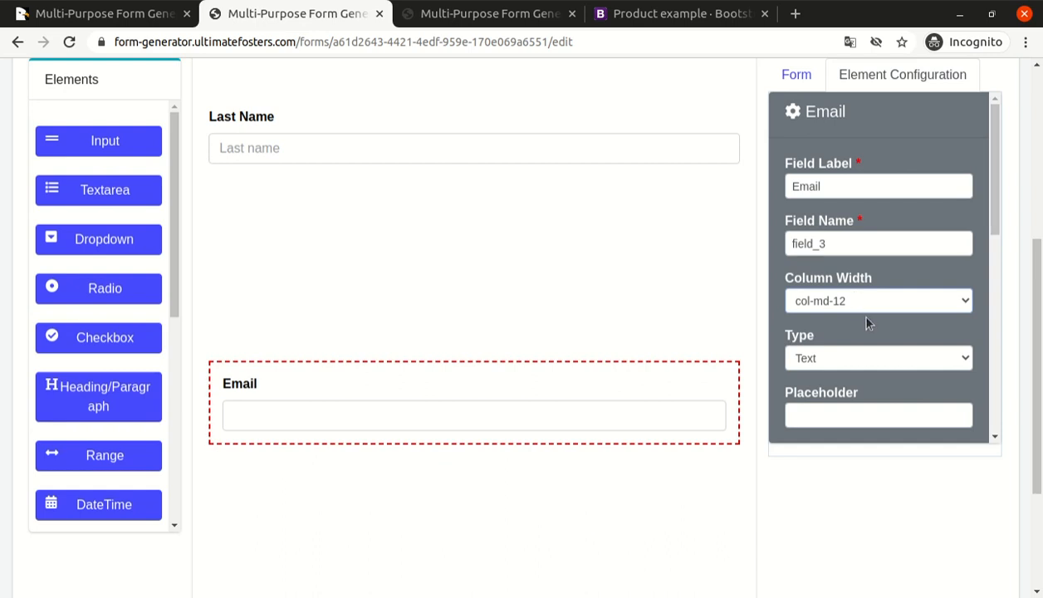
Set the Email field's type to Email and its placeholder to "Email to contact you".
scroll(864, 320, down, 2)
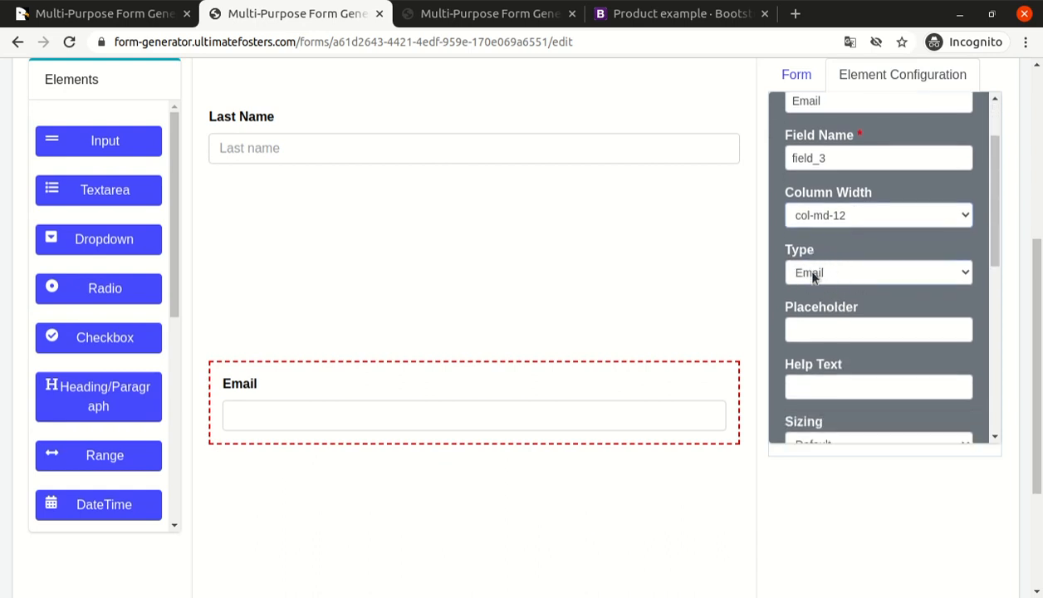
click(833, 329)
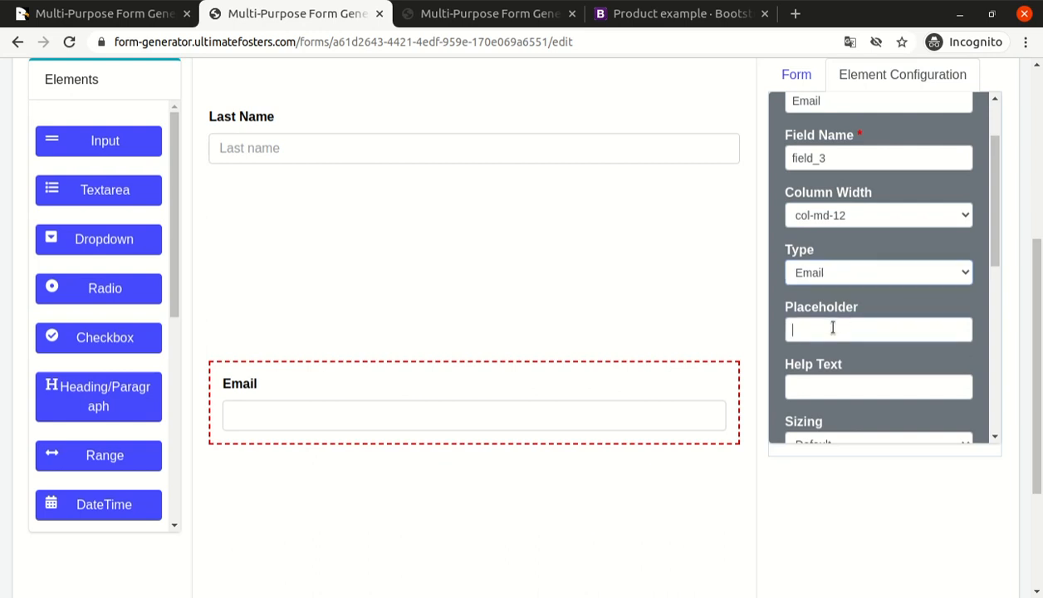
text(En)
text(mail to cntatc you)
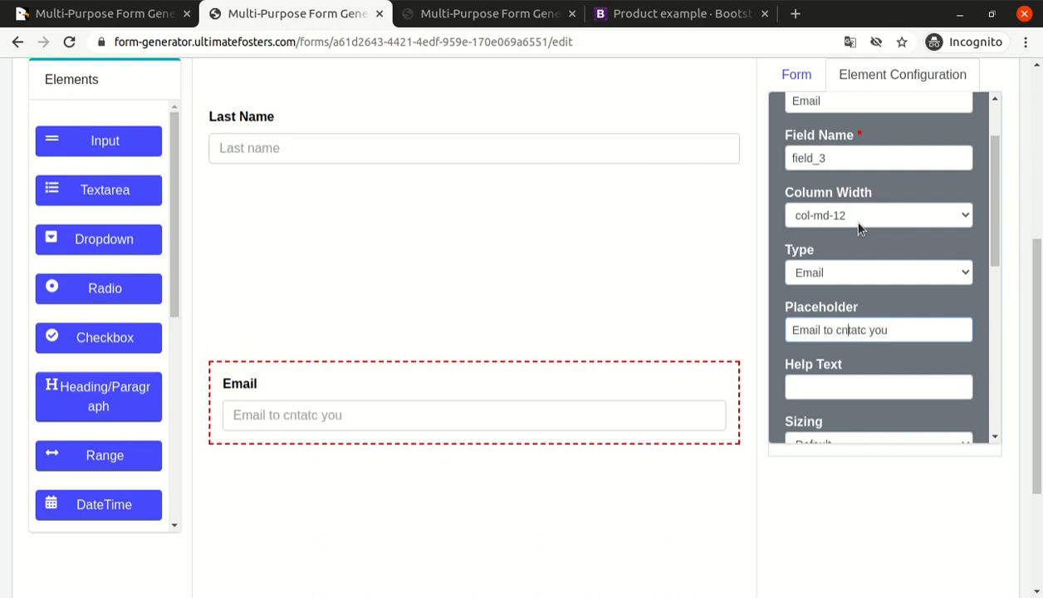
text(o)
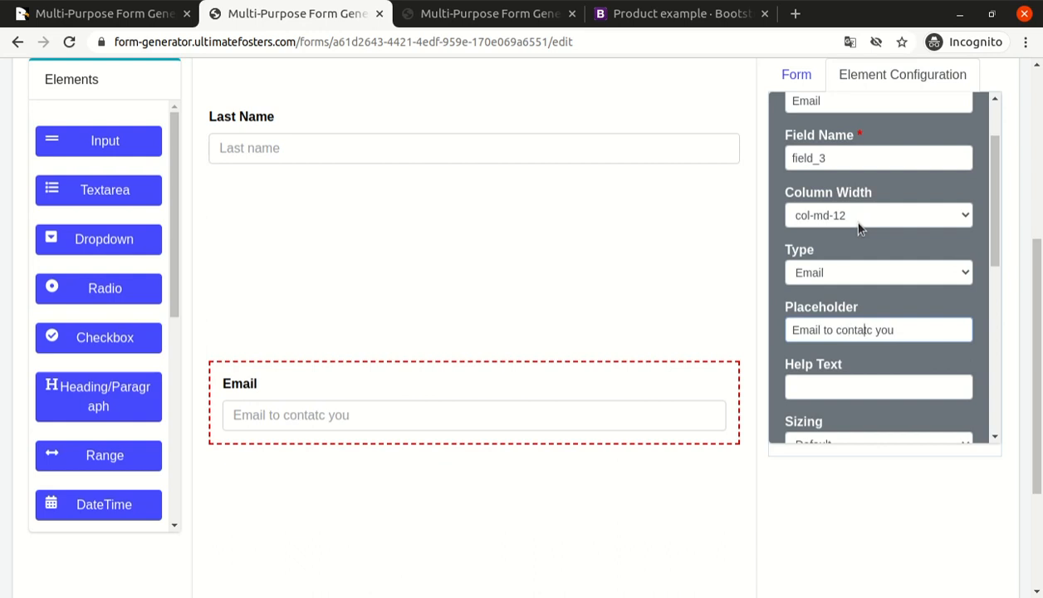
key(BackSpace)
key(BackSpace)
text(ct)
key(Tab)
Make the Email field required and apply the Email validation rule to it.
scroll(863, 249, down, 1)
scroll(862, 249, down, 3)
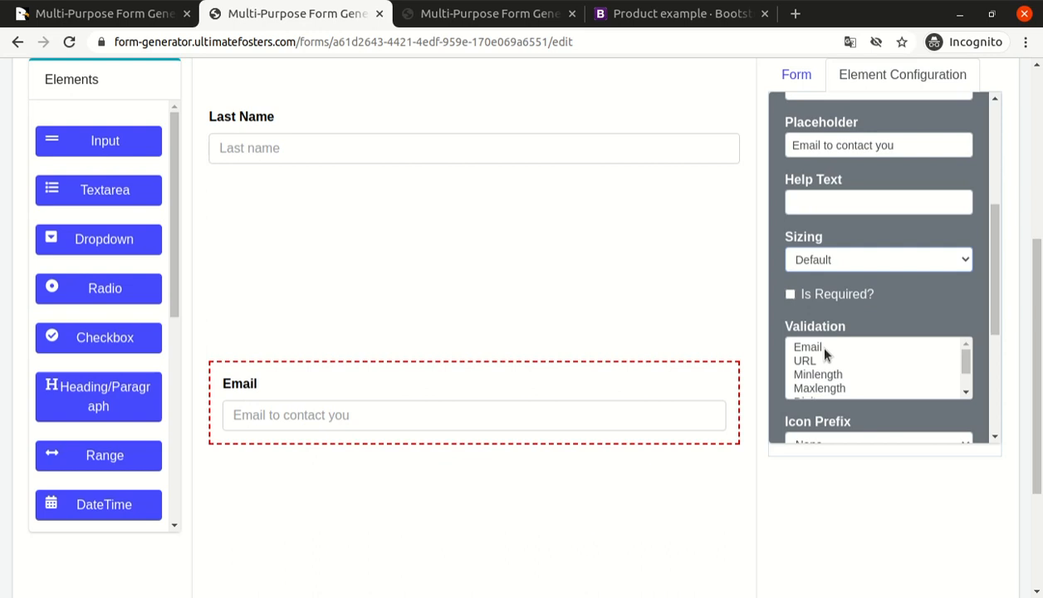
scroll(808, 349, down, 3)
click(823, 301)
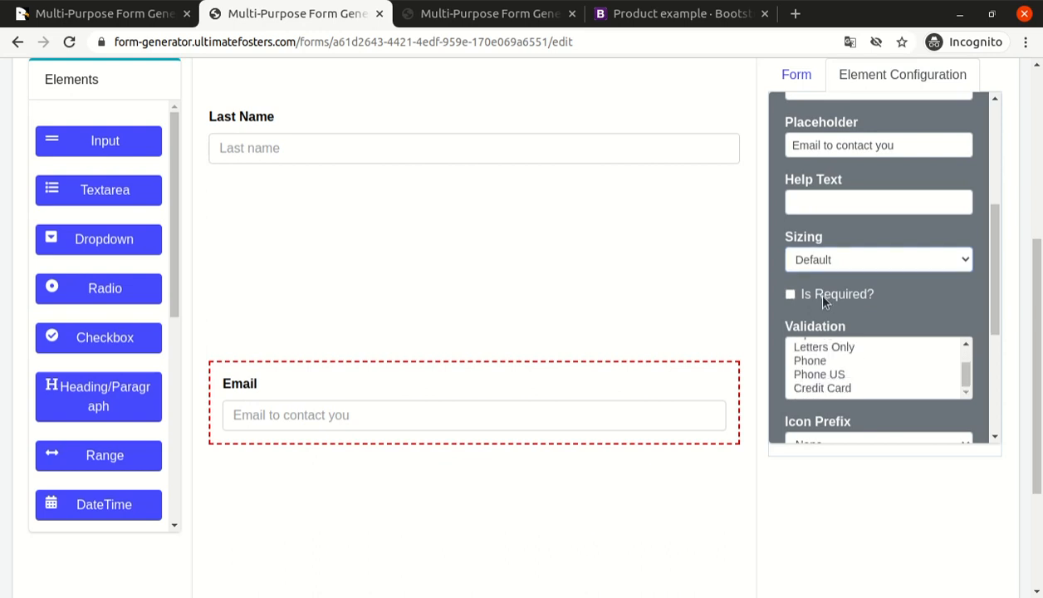
scroll(889, 287, down, 3)
scroll(829, 287, up, 3)
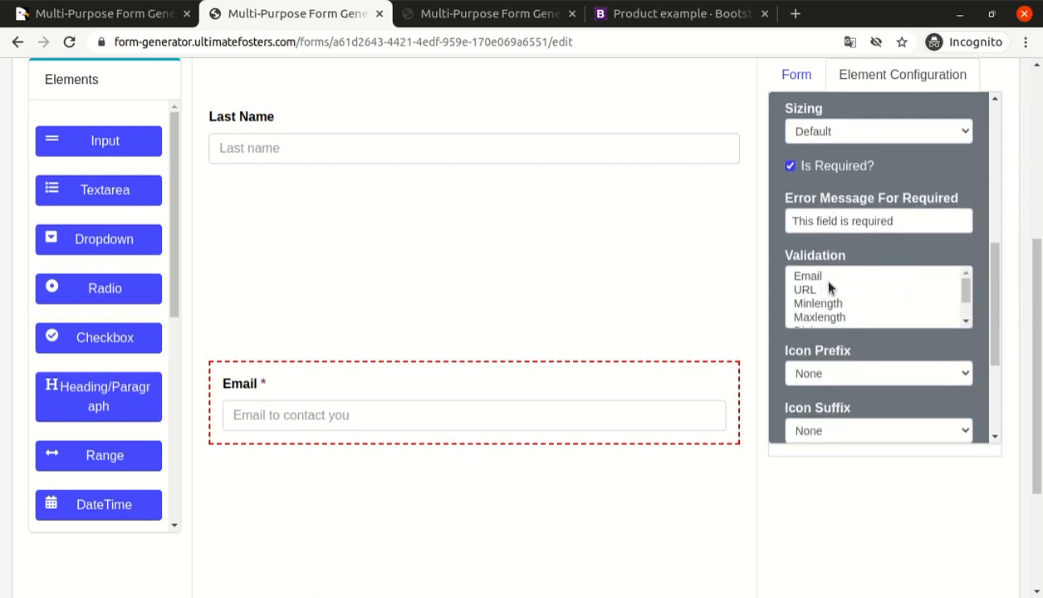
click(822, 275)
Set the Email field's icon prefix to envelope and close its configuration.
scroll(867, 260, down, 1)
scroll(867, 260, down, 1)
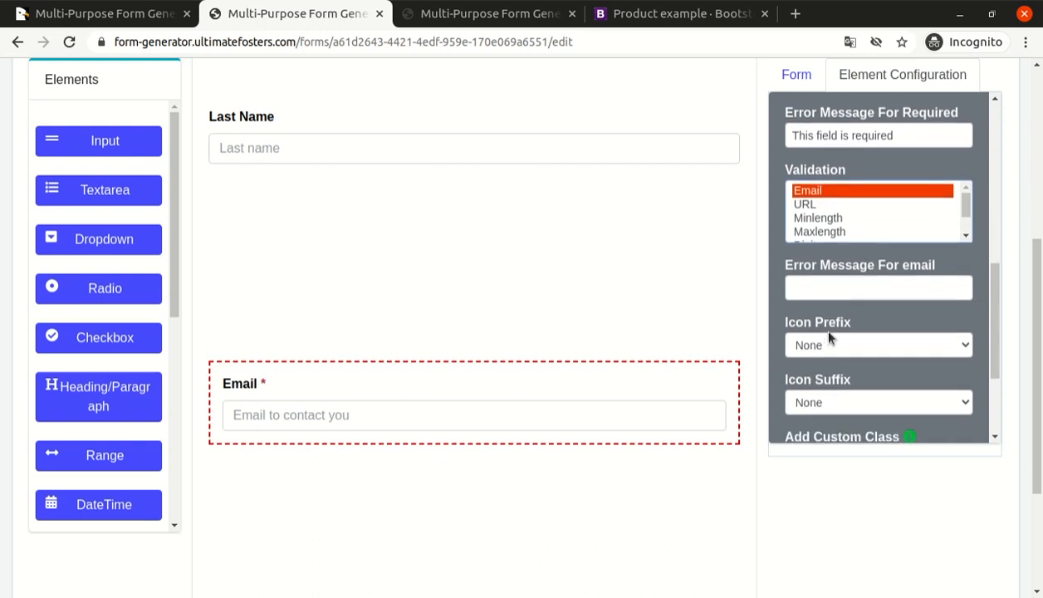
click(825, 346)
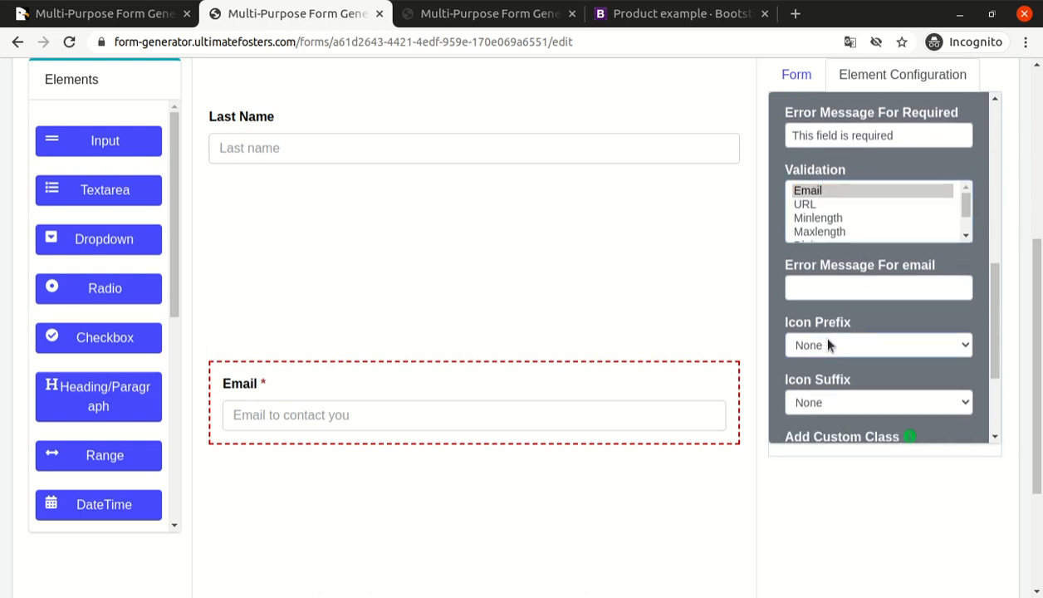
click(851, 96)
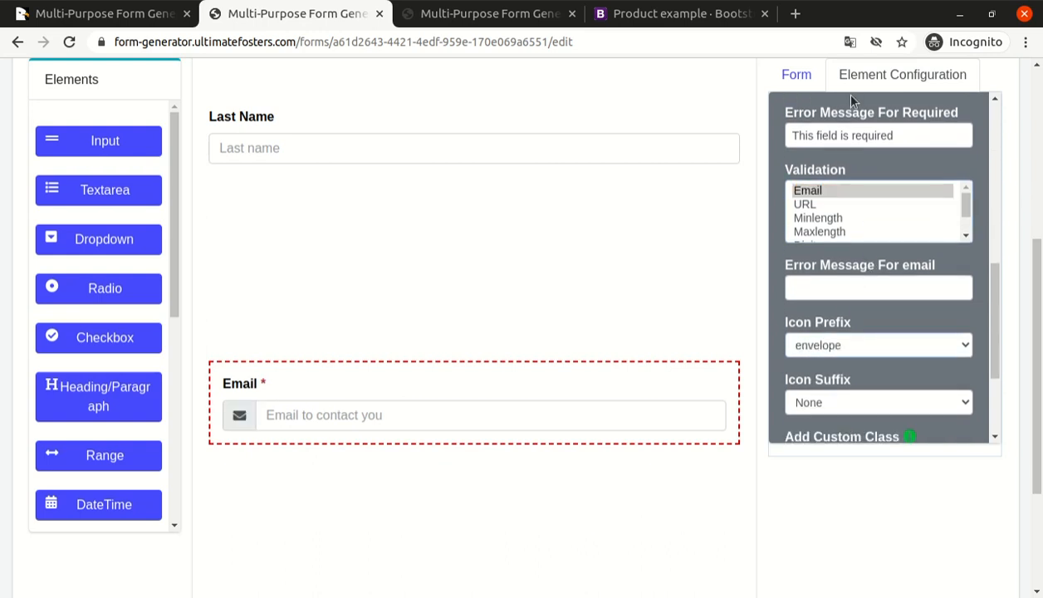
scroll(878, 281, down, 3)
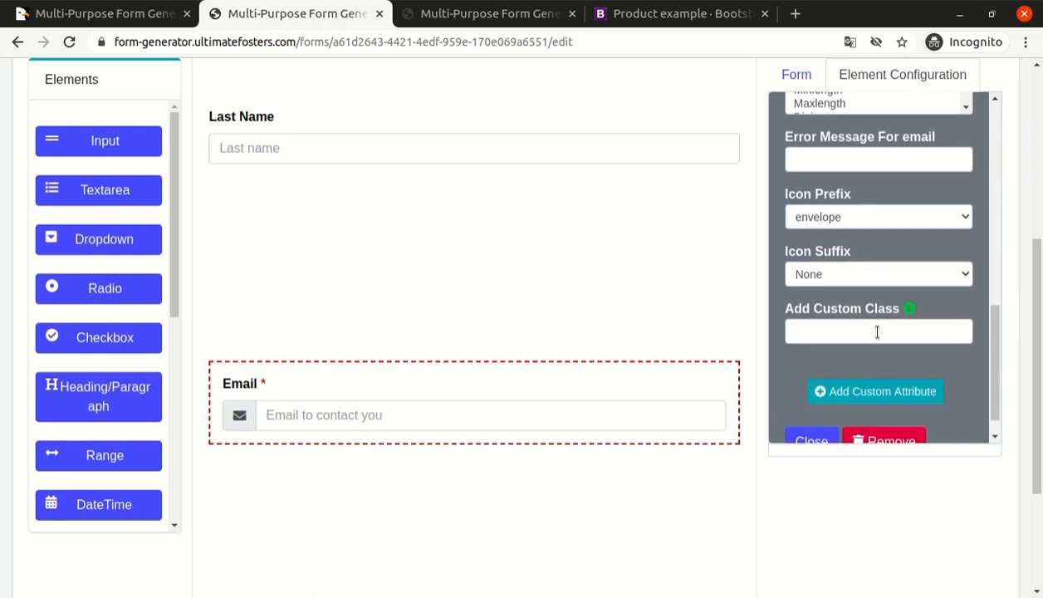
scroll(830, 318, down, 1)
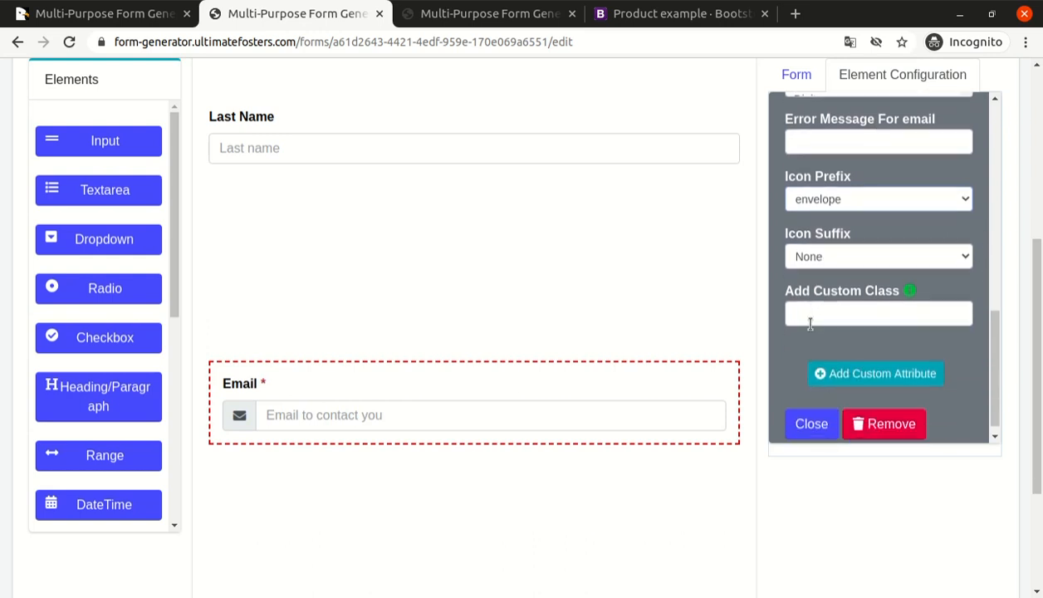
click(809, 412)
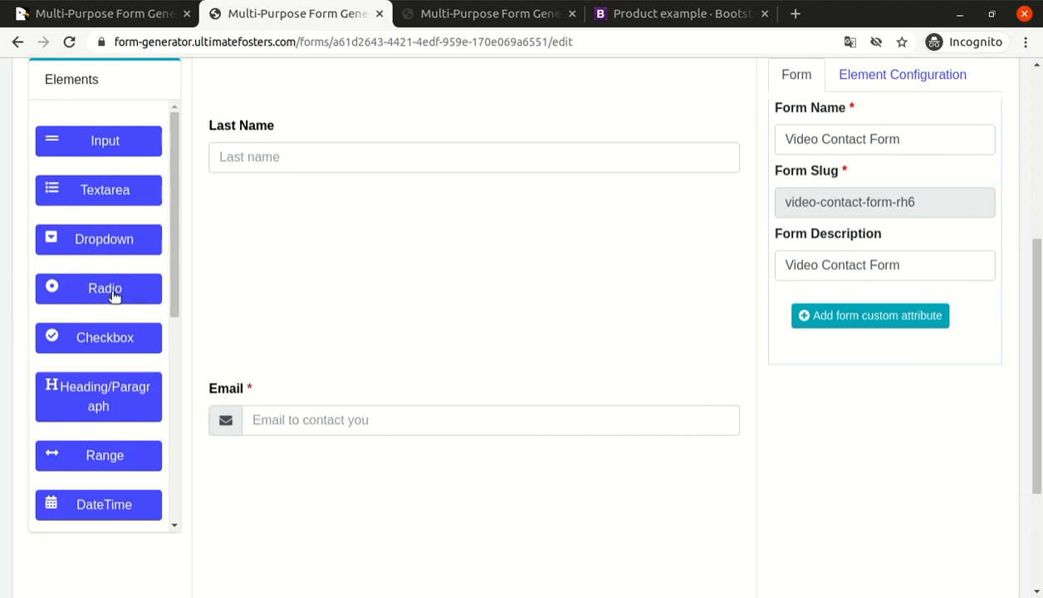
Add a fourth Input element below the Email field and label it "Subject".
scroll(123, 239, down, 3)
scroll(125, 216, up, 3)
scroll(258, 243, down, 2)
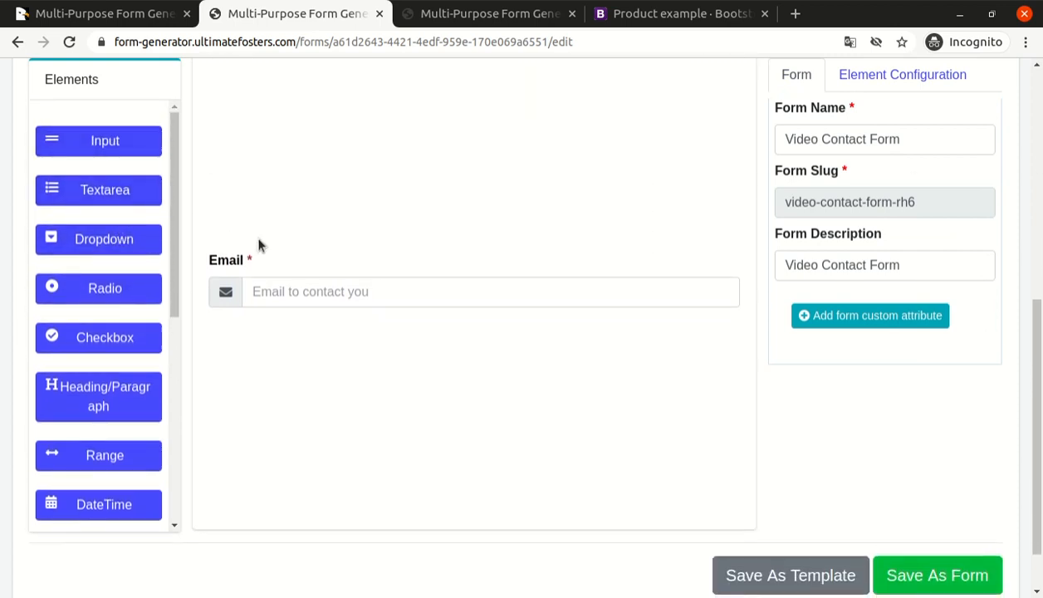
drag(96, 155, 290, 420)
click(838, 186)
key(ctrl+a)
text(Su)
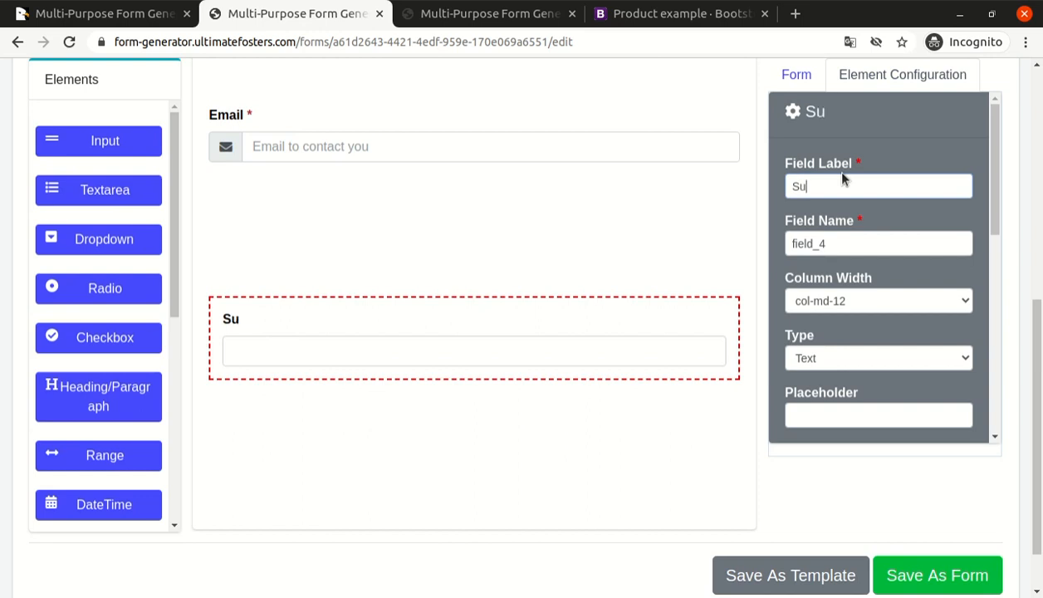
text(bject)
key(Tab)
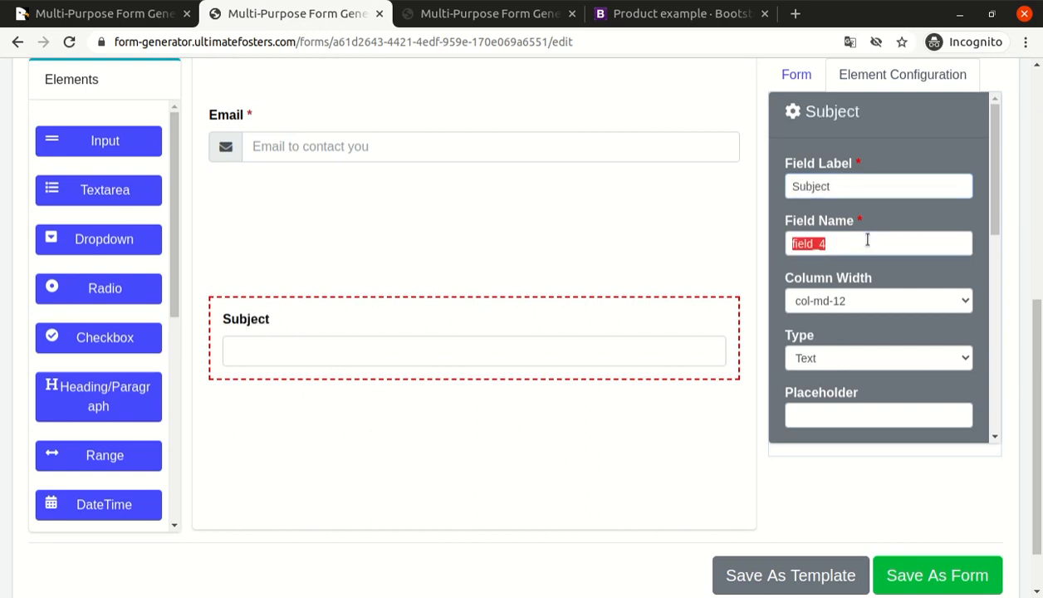
Make the Subject field required with the info icon as its prefix, and close its configuration.
scroll(831, 278, down, 5)
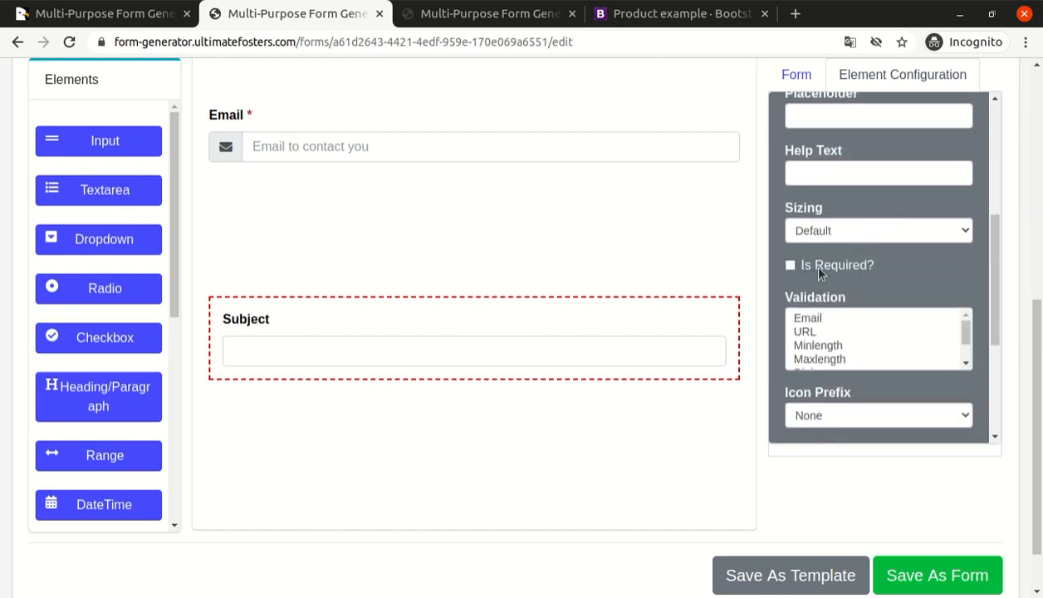
click(818, 272)
scroll(872, 280, down, 3)
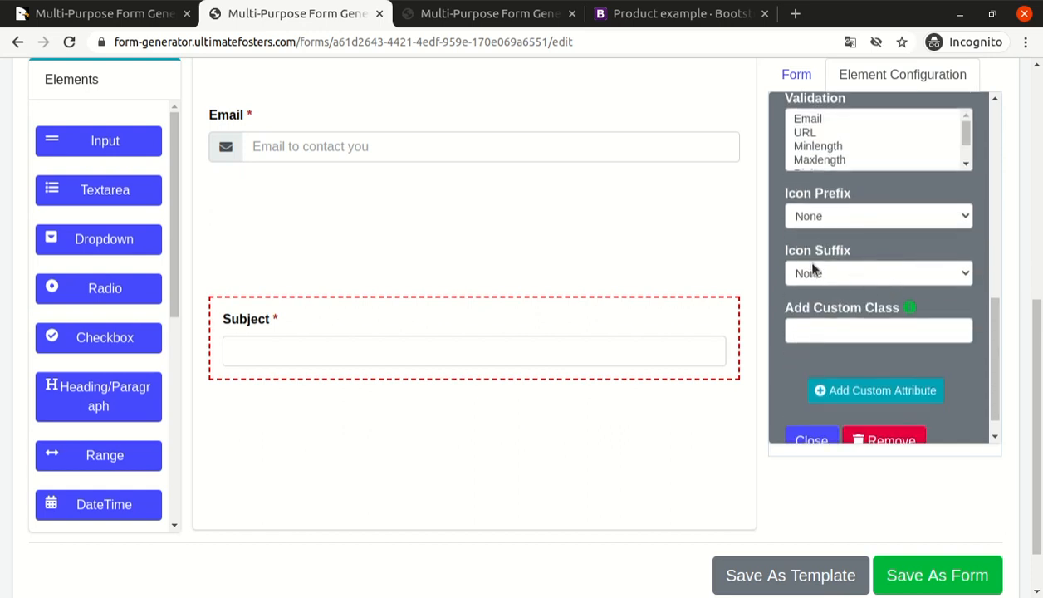
click(829, 216)
click(838, 143)
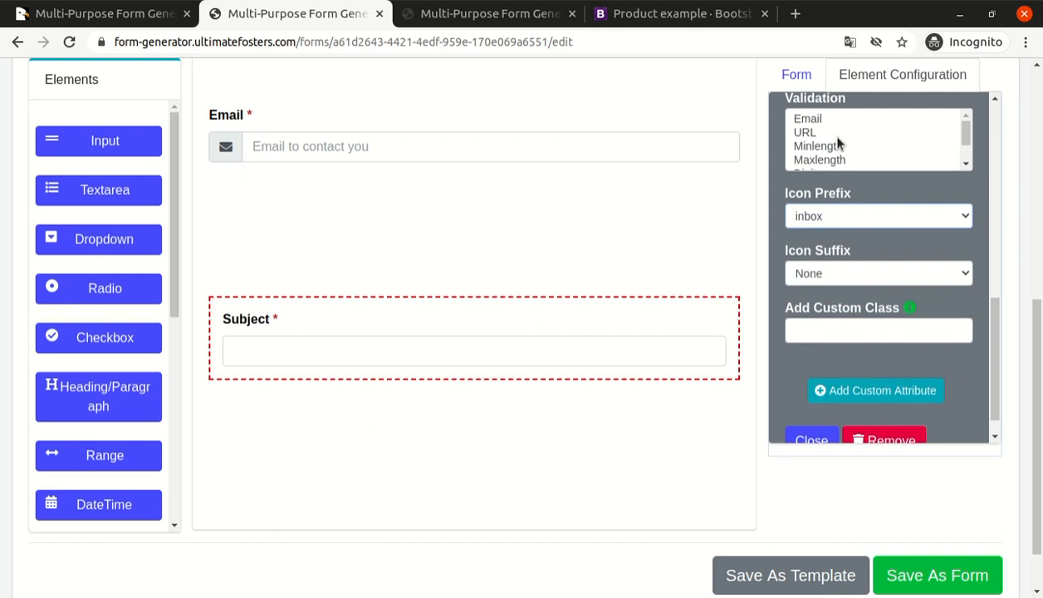
key(Down)
key(Down)
key(Down)
key(Down)
key(Up)
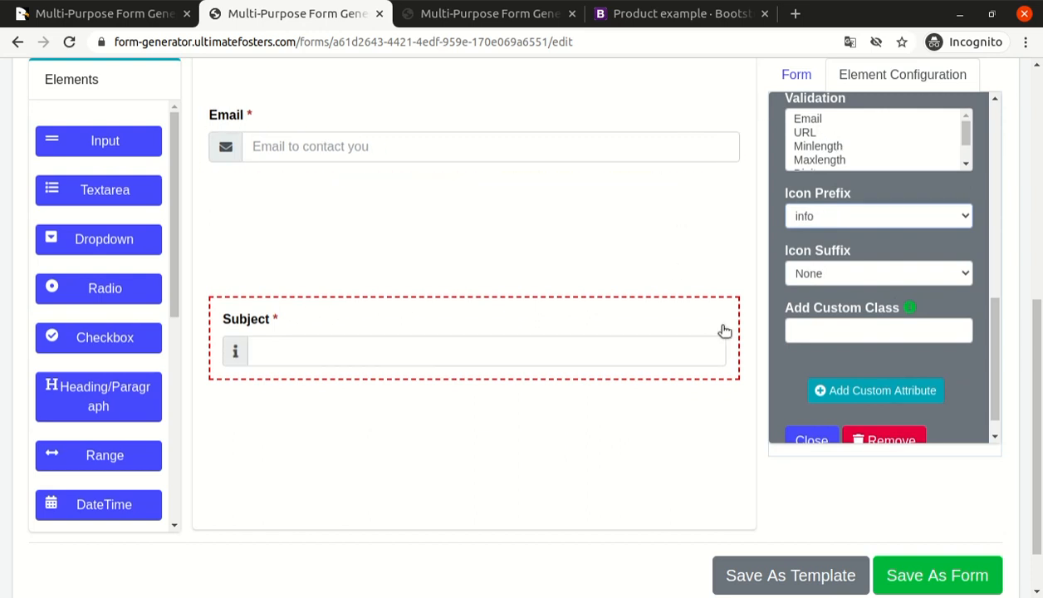
click(810, 435)
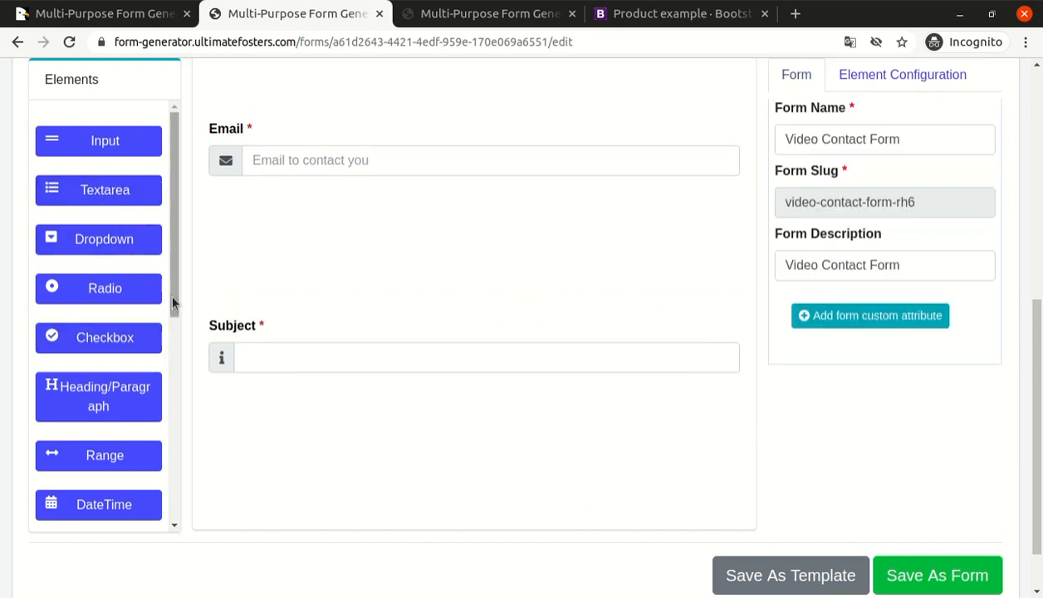
Add a Text Editor element to the form below the Subject field.
drag(172, 298, 174, 270)
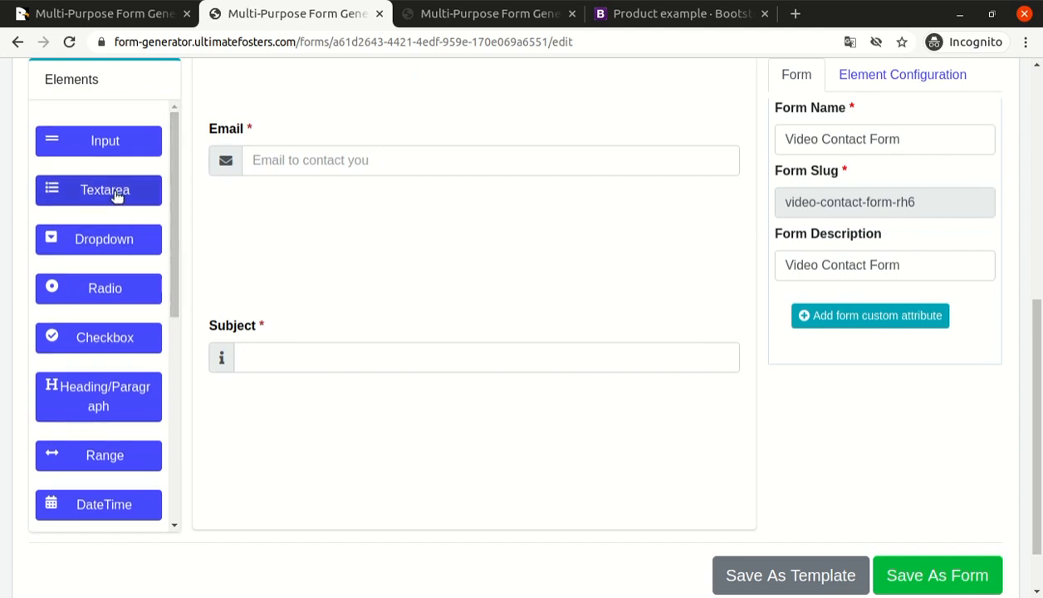
drag(170, 249, 175, 436)
scroll(186, 490, down, 1)
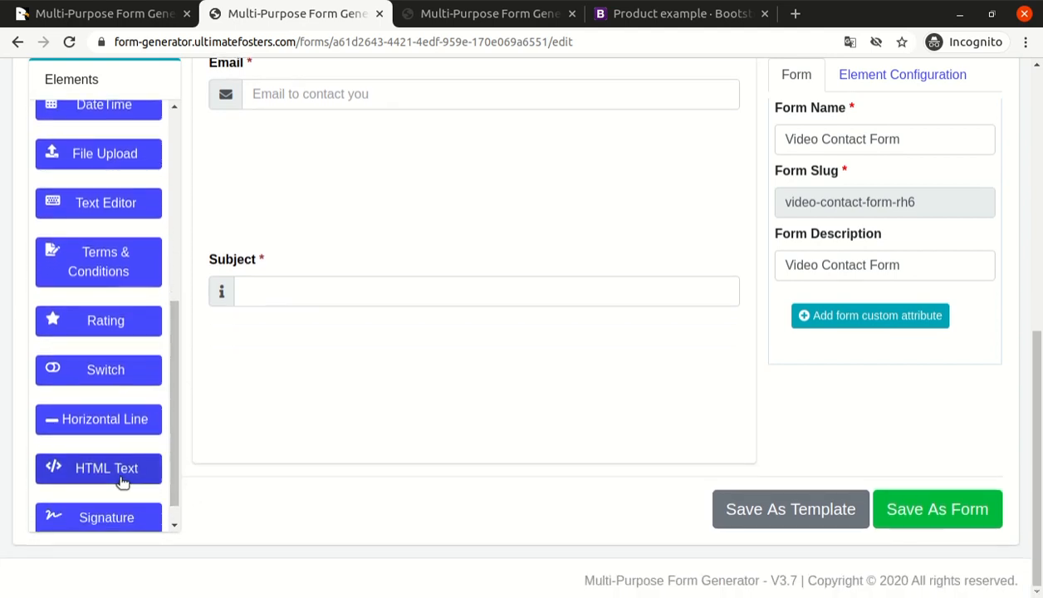
scroll(123, 458, down, 1)
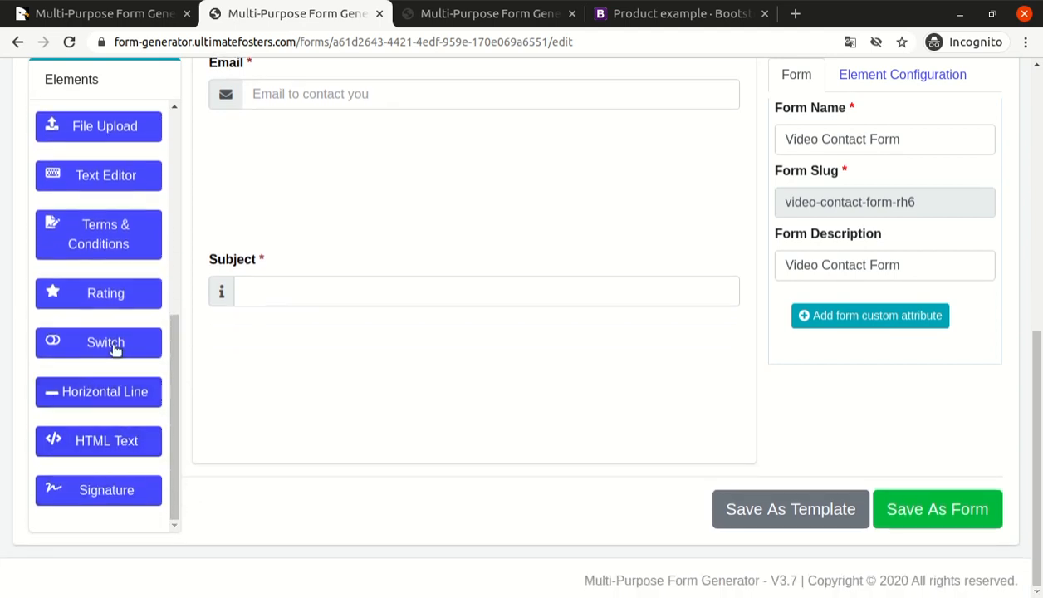
scroll(113, 337, up, 1)
scroll(115, 335, up, 1)
drag(105, 270, 291, 345)
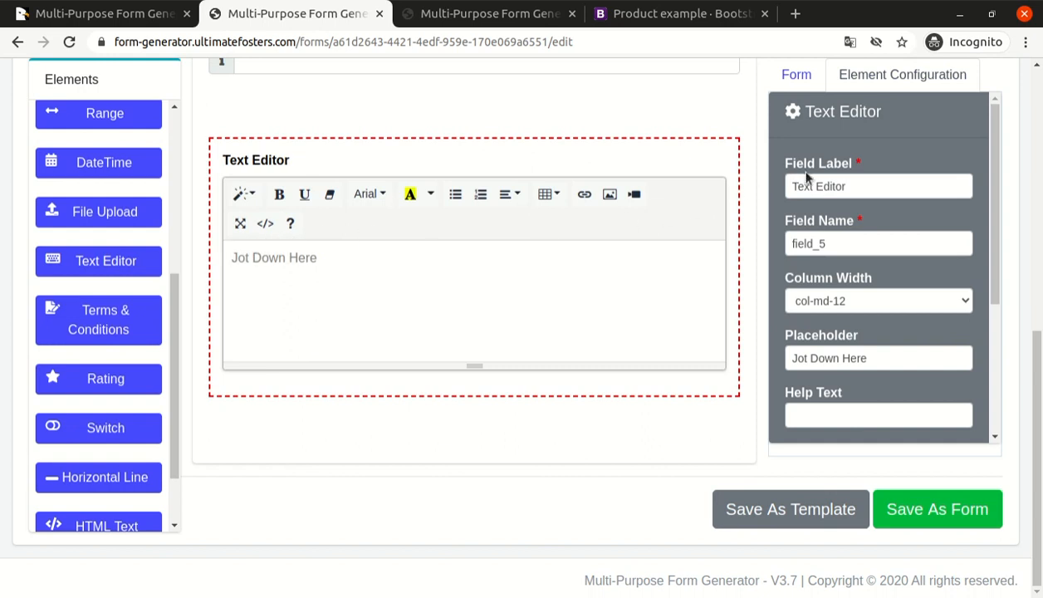
Set the new text editor's field label to "Body".
double_click(860, 190)
key(ctrl+a)
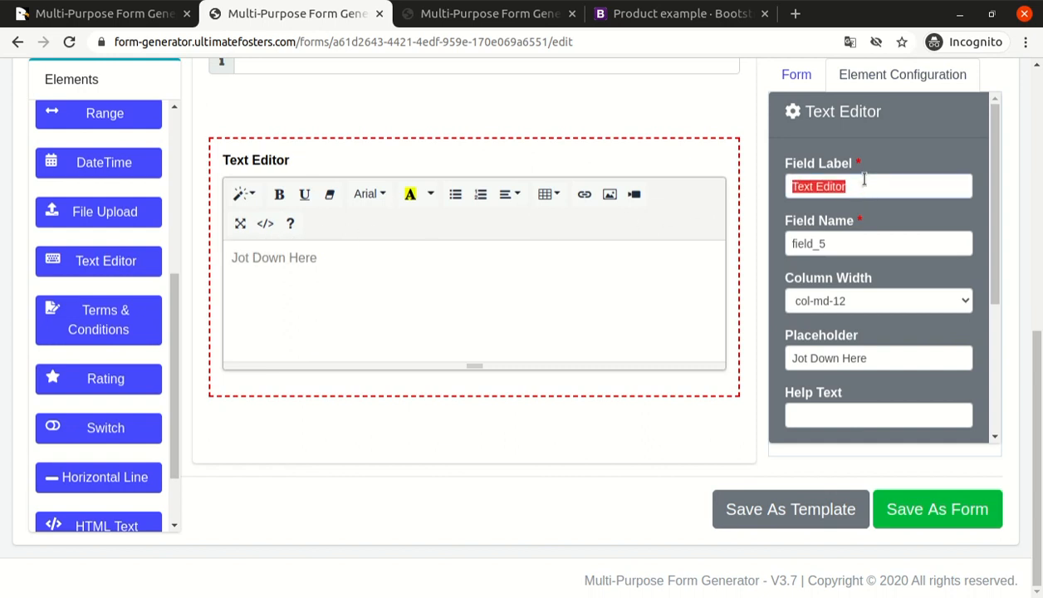
text(S)
key(BackSpace)
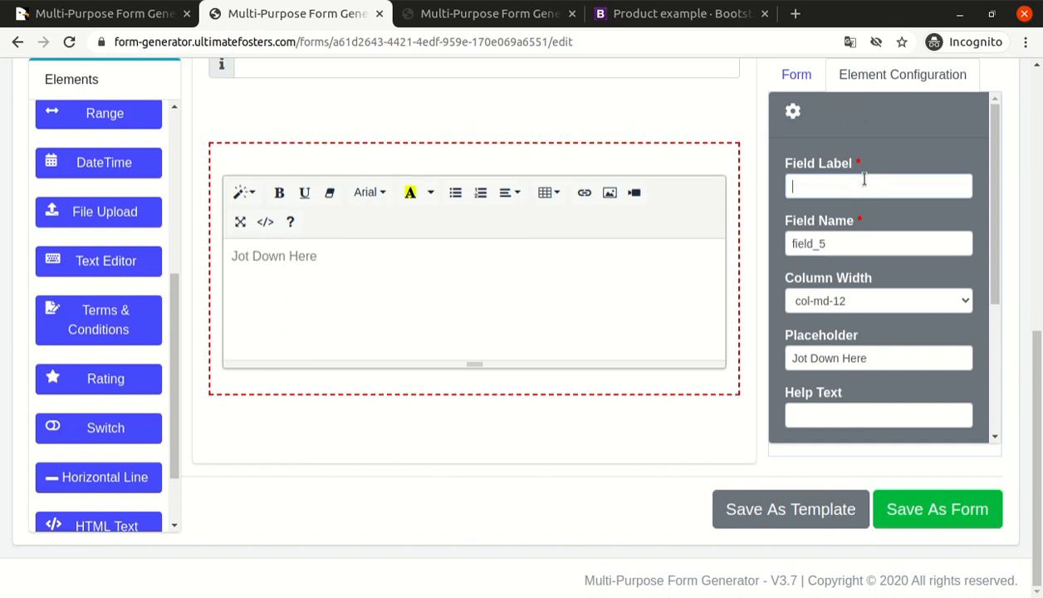
text(Body)
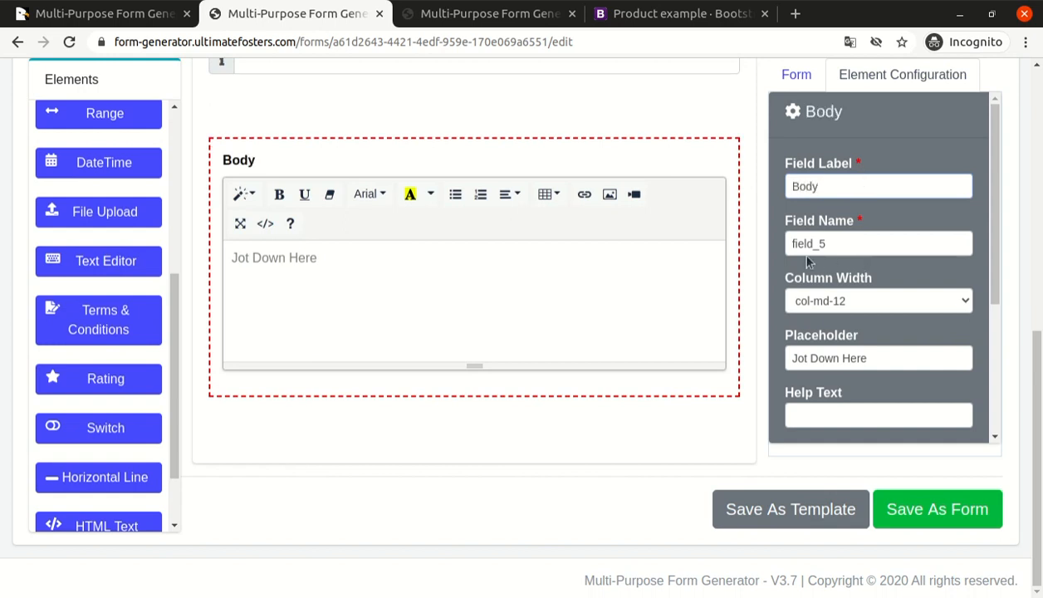
Make the Body field required and close its configuration.
scroll(897, 315, down, 1)
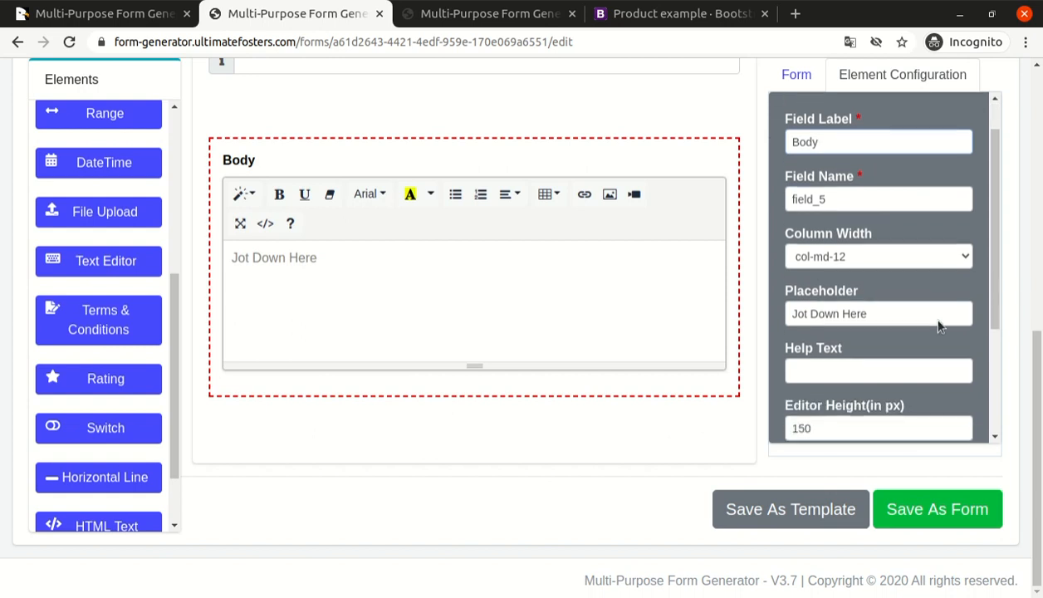
triple_click(891, 278)
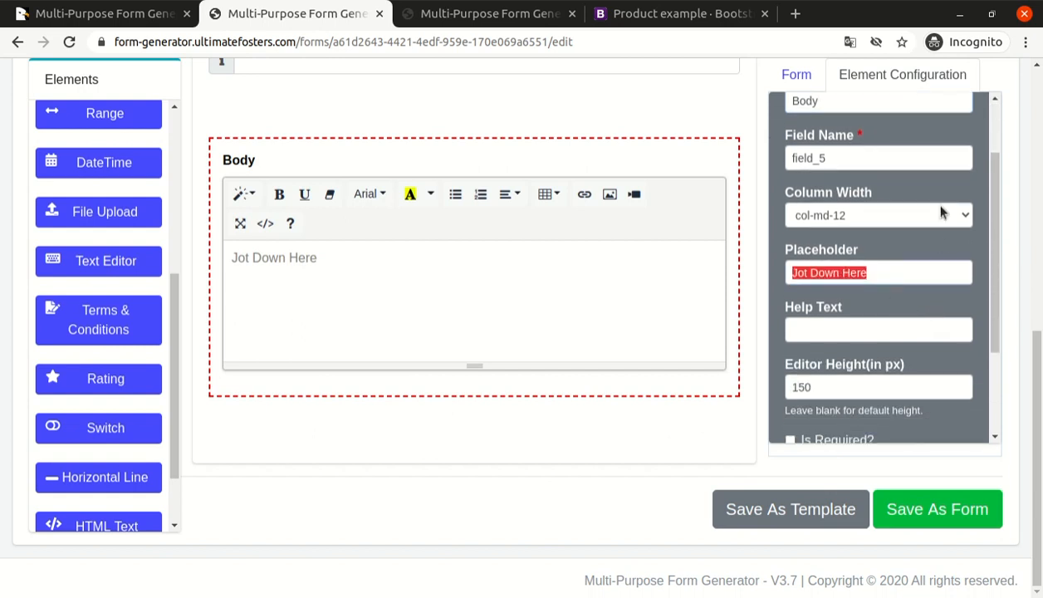
scroll(861, 249, down, 2)
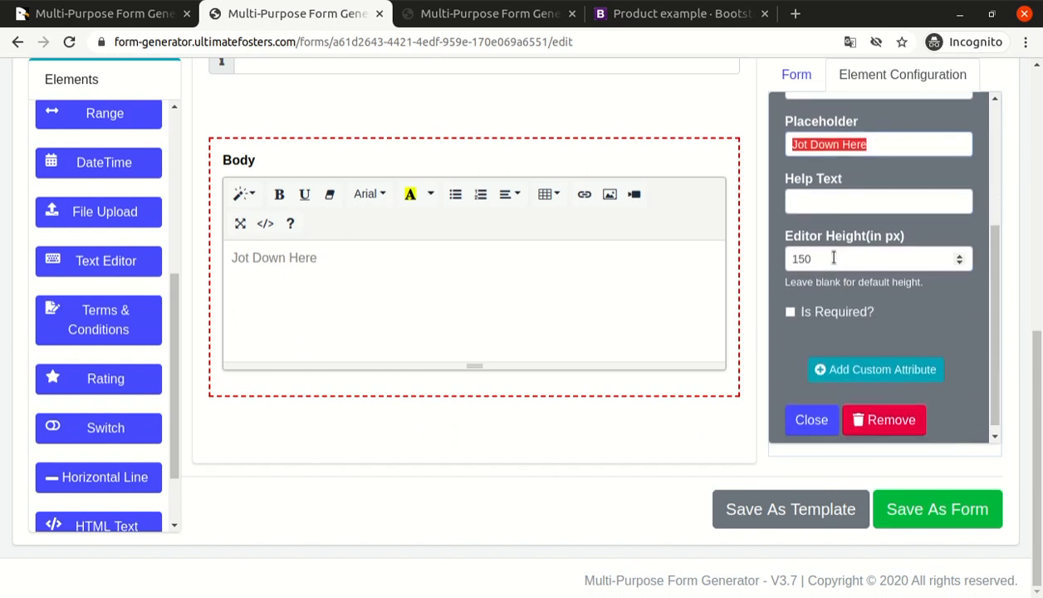
click(834, 258)
click(810, 310)
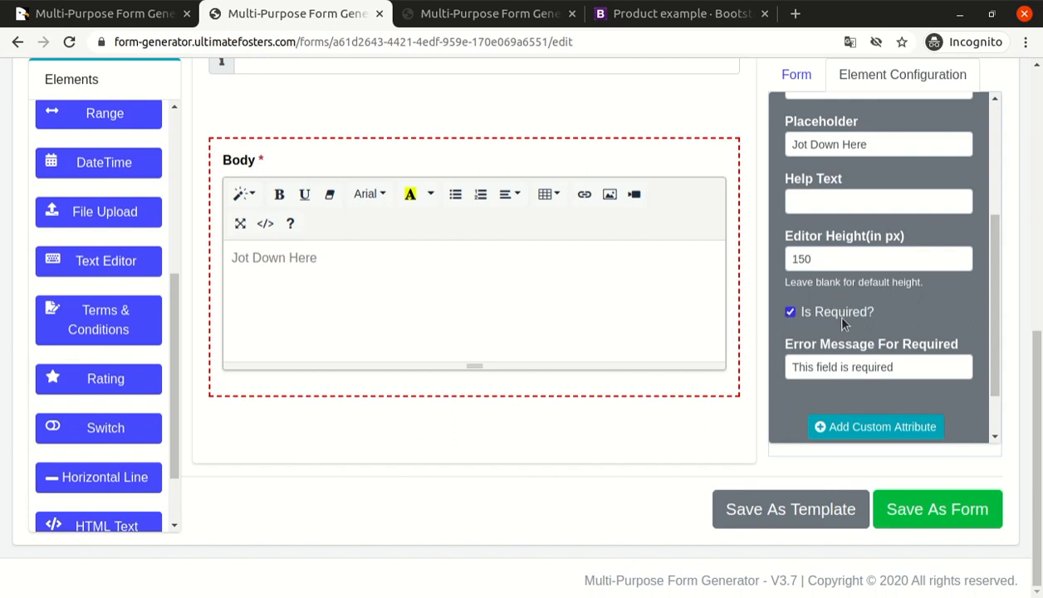
scroll(843, 326, down, 1)
click(818, 411)
Save the form and open its preview to review the layout of all fields.
scroll(1032, 430, up, 2)
scroll(1031, 430, down, 2)
click(926, 500)
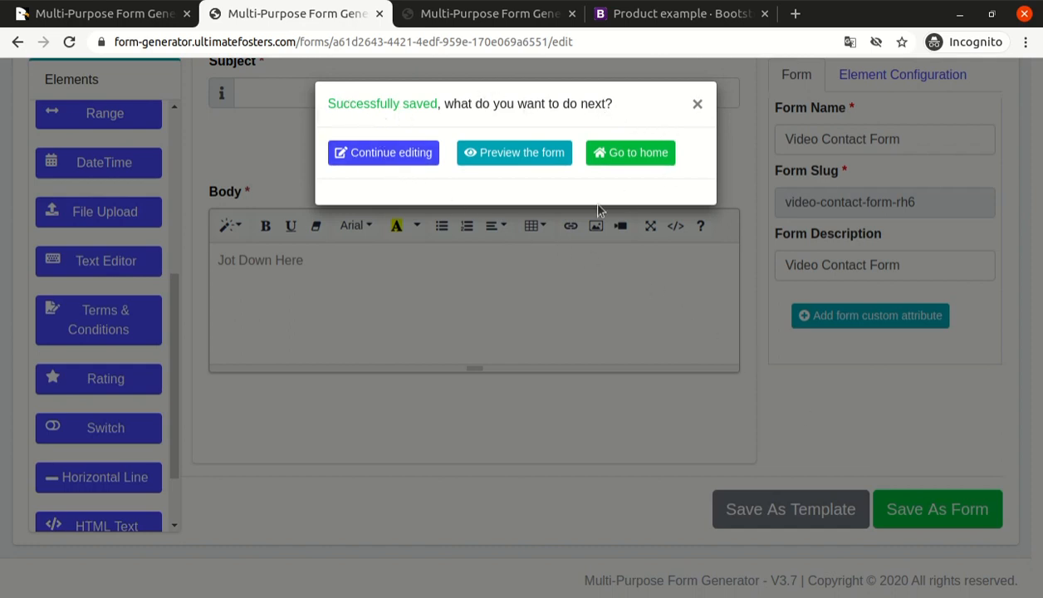
click(532, 161)
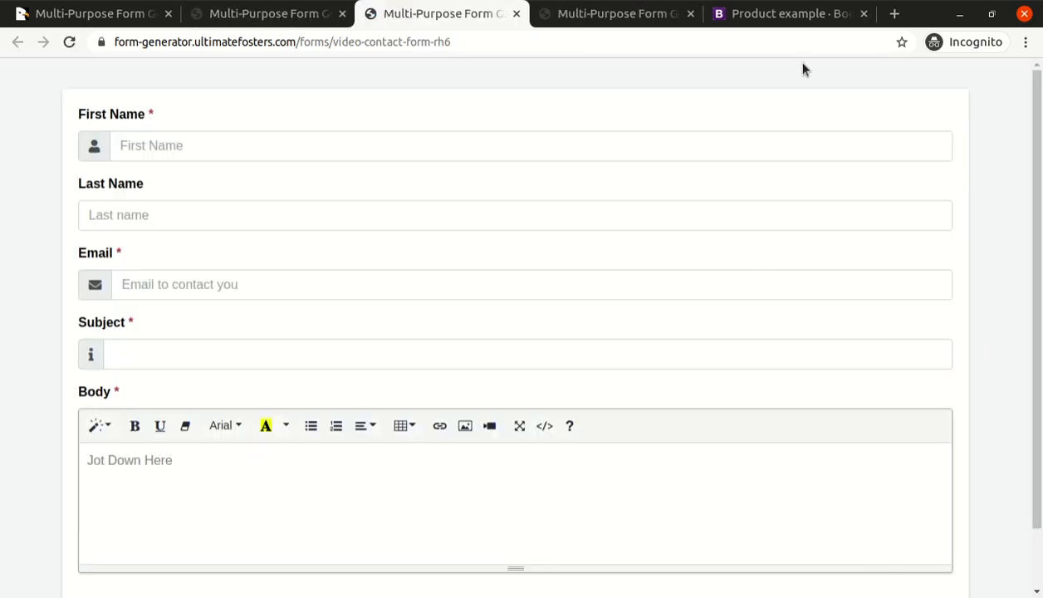
scroll(1018, 324, down, 1)
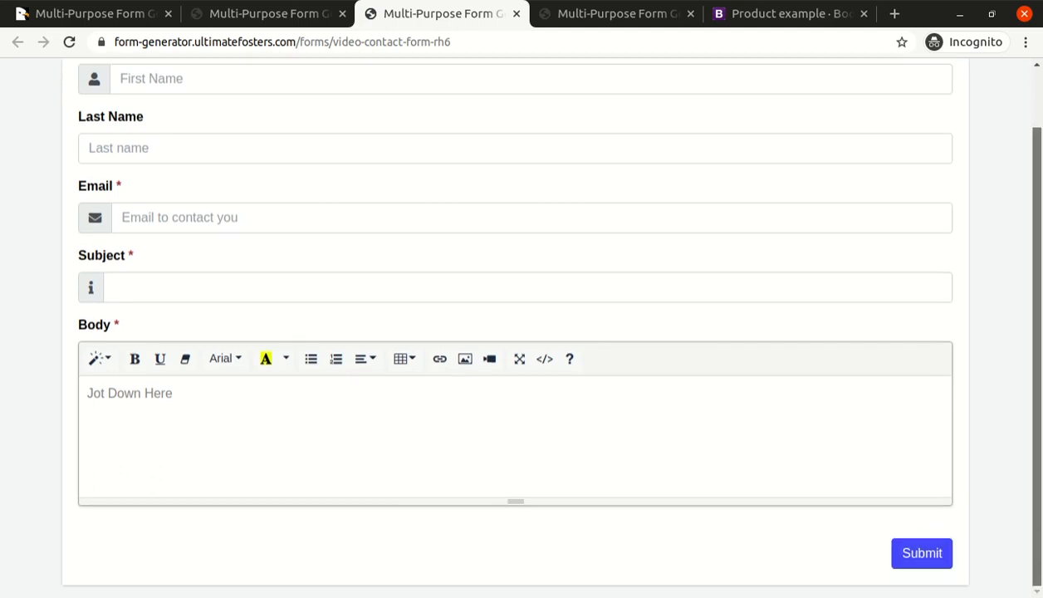
scroll(1036, 219, up, 1)
click(171, 134)
click(148, 311)
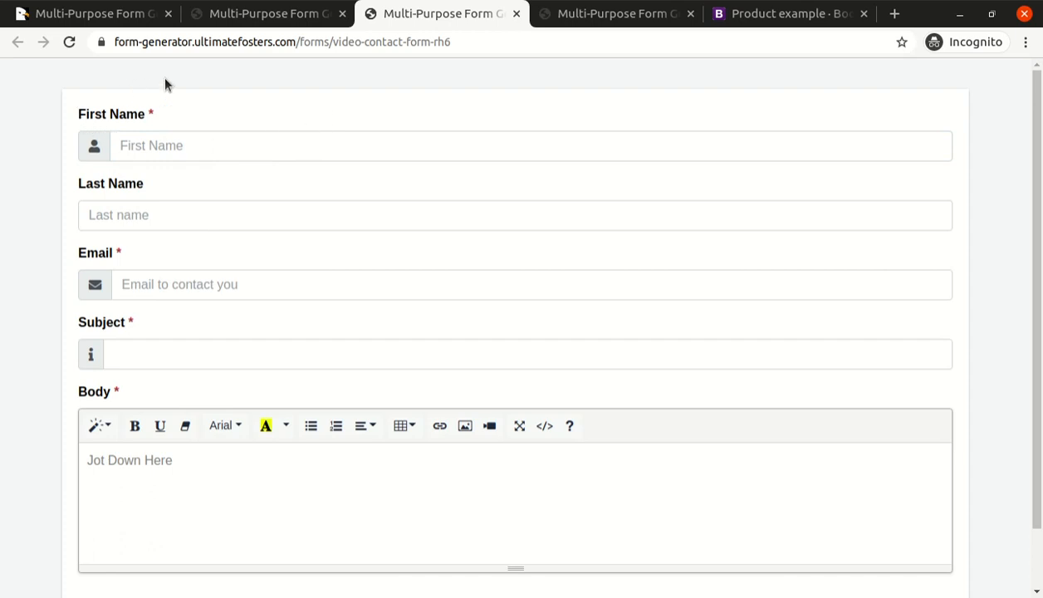
click(137, 156)
click(201, 115)
Return to the form editor and set the column width of both First Name and Last Name to col-md-6.
click(296, 17)
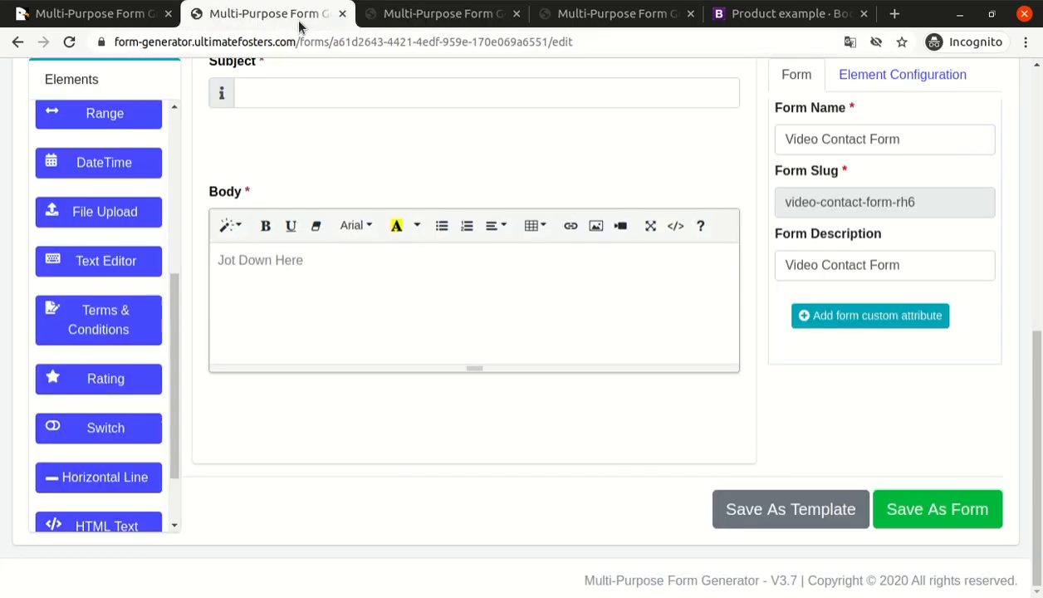
scroll(418, 307, up, 5)
click(298, 217)
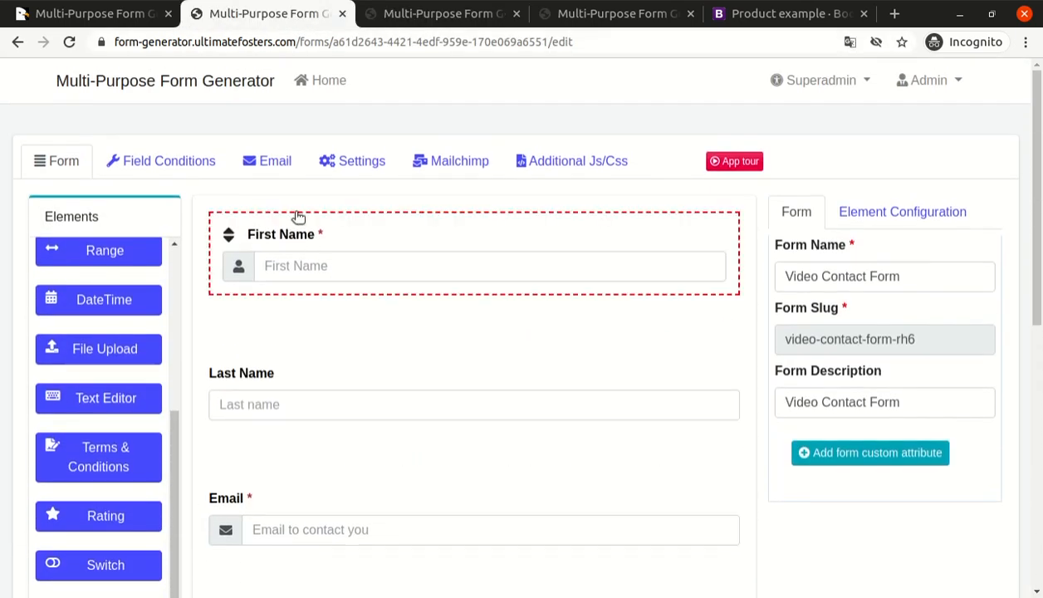
scroll(881, 383, down, 1)
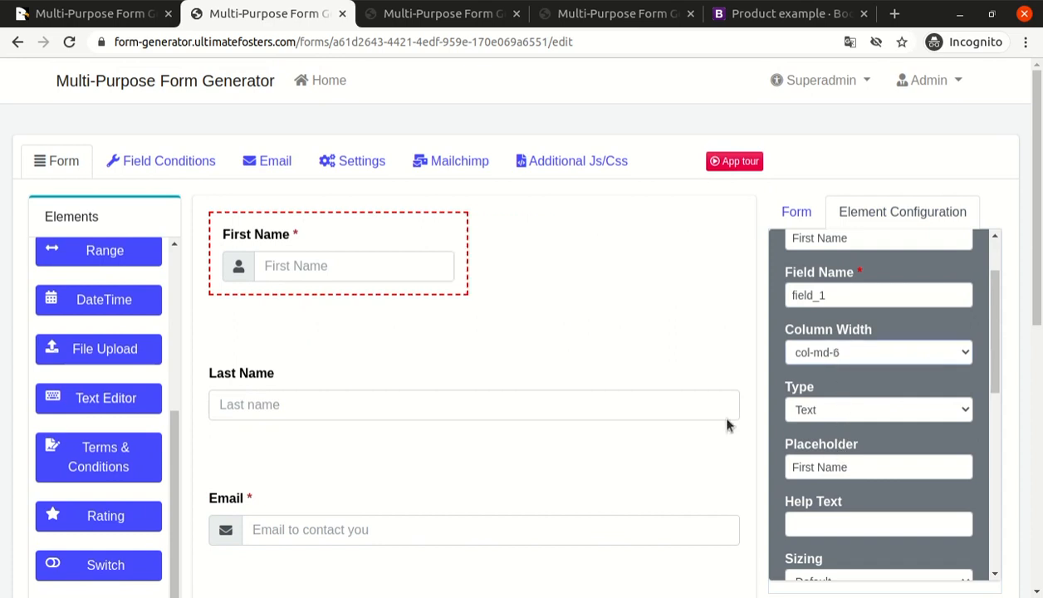
click(498, 375)
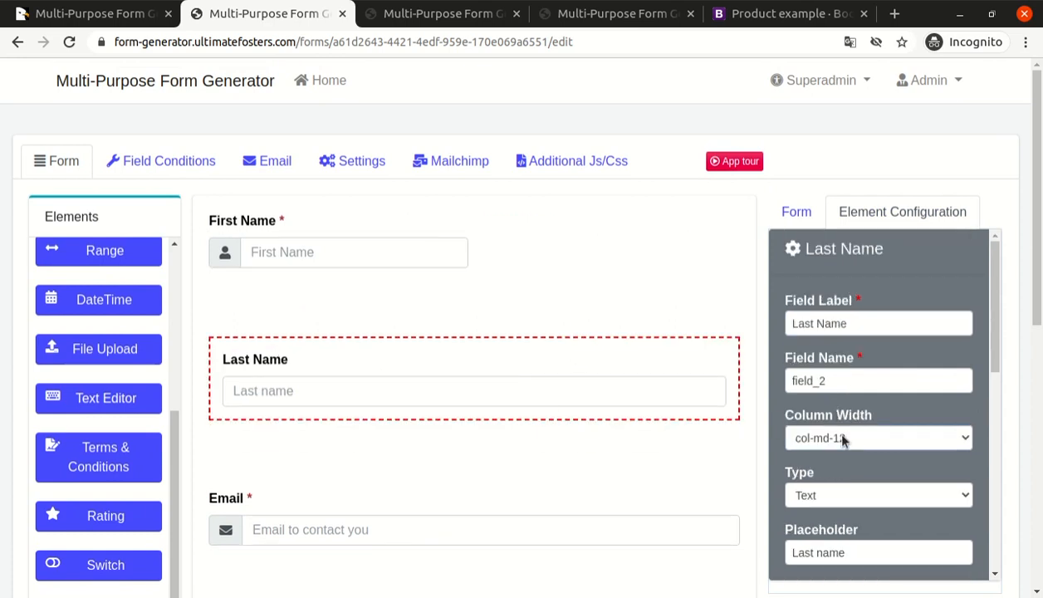
click(849, 329)
Save the form with the new column widths and preview it.
drag(1037, 266, 1036, 528)
click(897, 509)
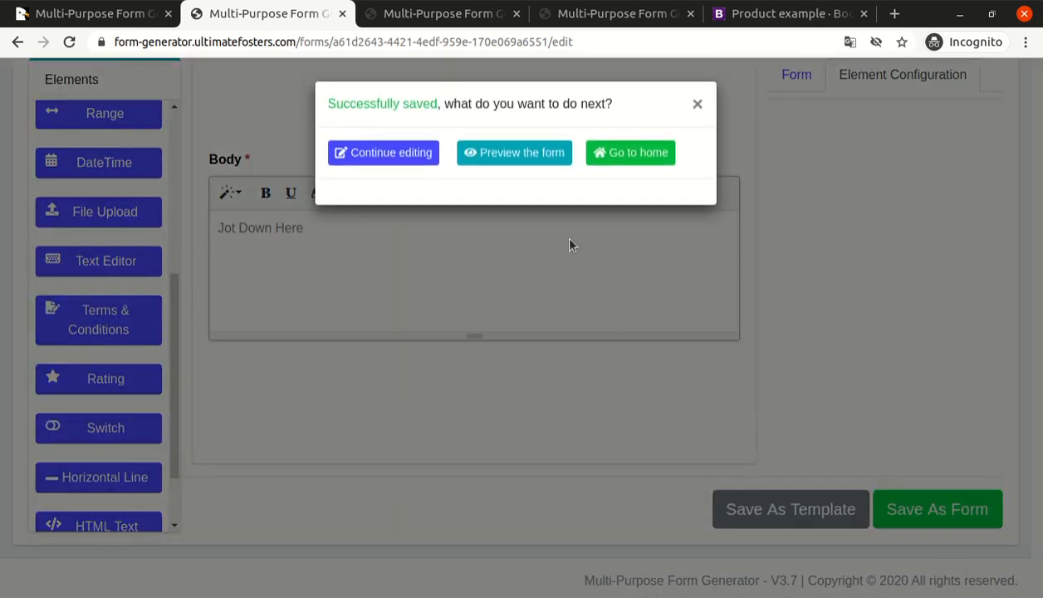
click(523, 154)
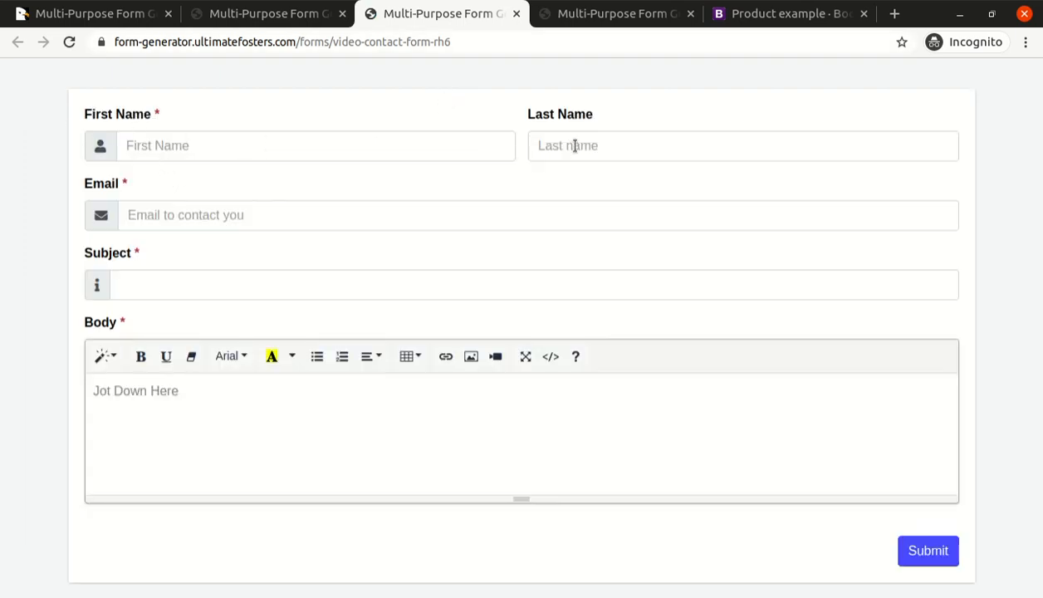
Submit the empty form and examine the validation of its required fields.
click(238, 208)
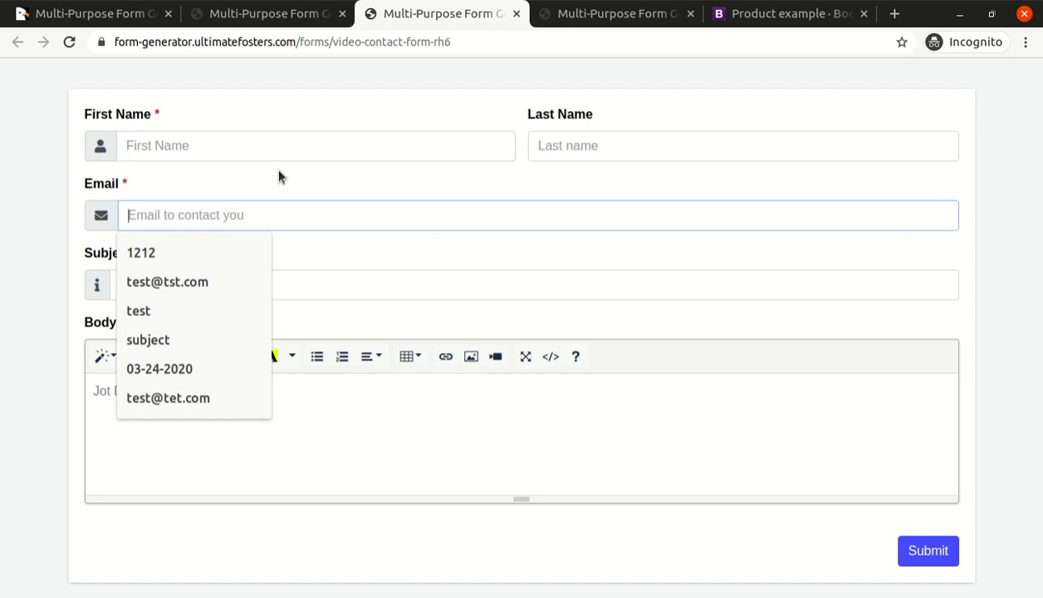
click(936, 552)
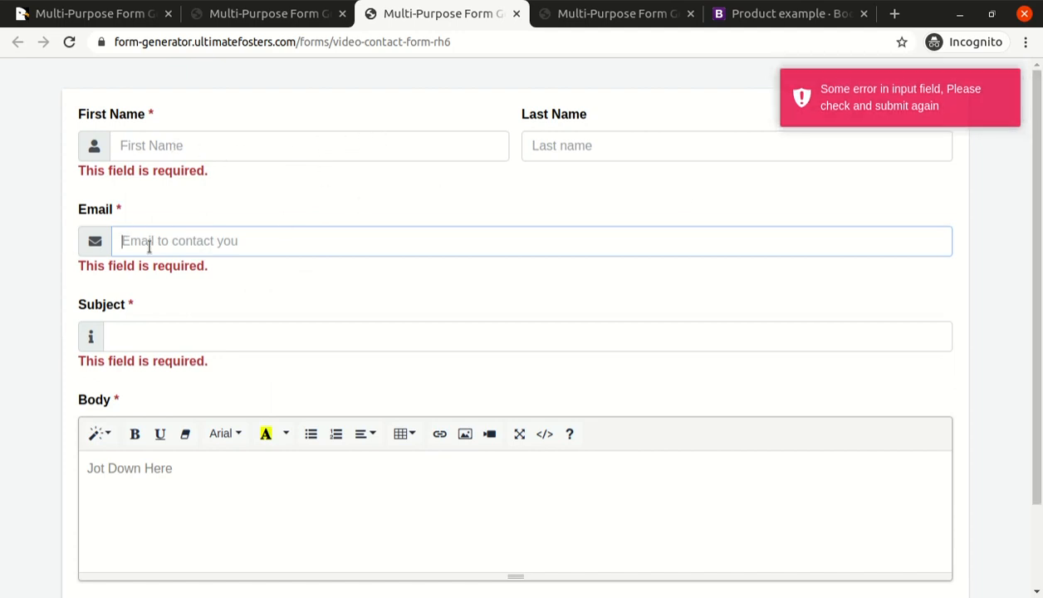
scroll(166, 326, down, 3)
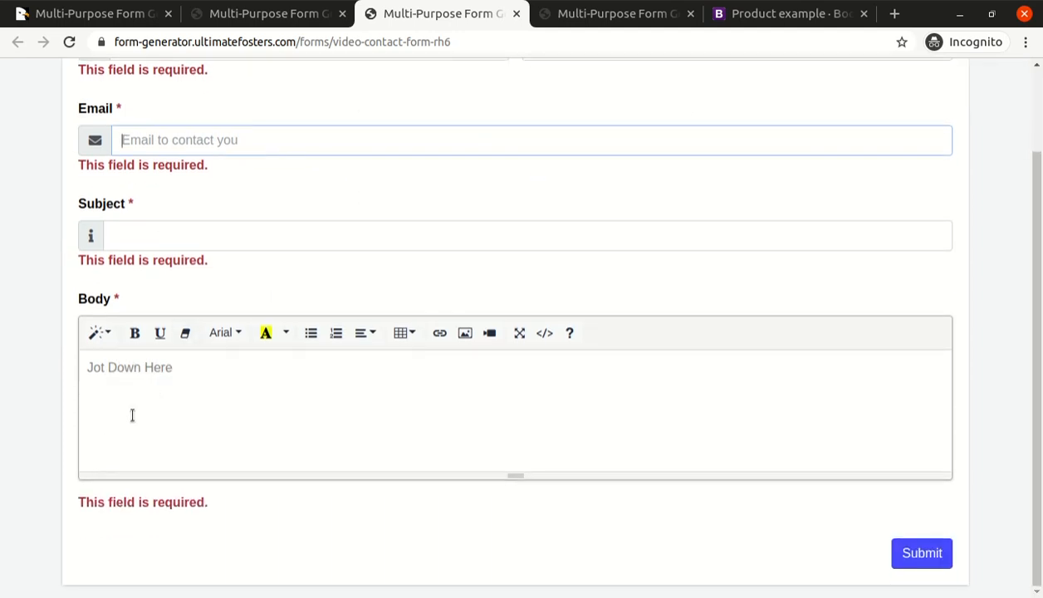
scroll(209, 336, up, 3)
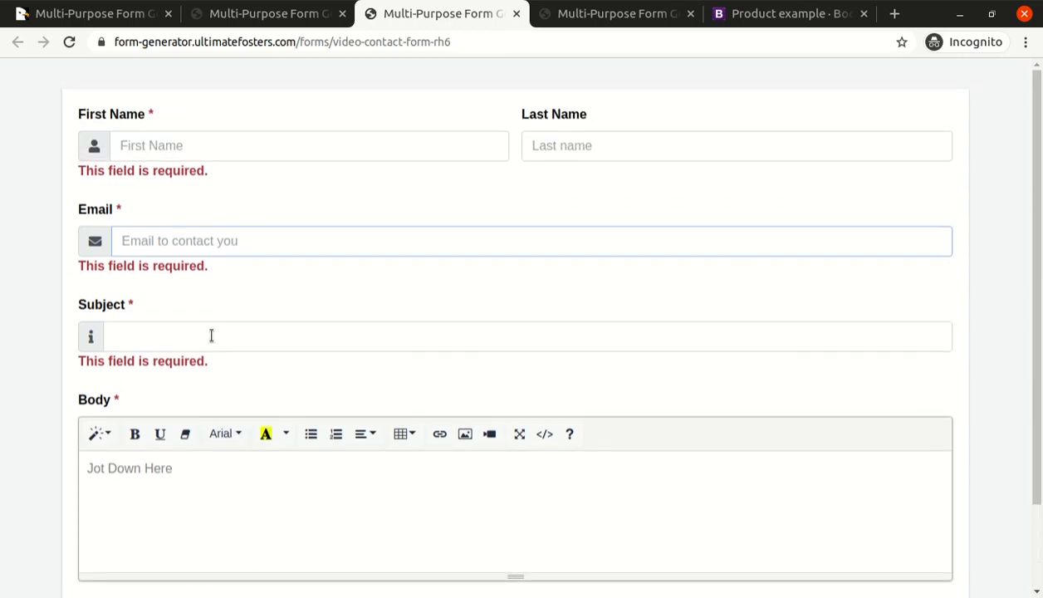
Fill in First Name with "TEst" and Last Name with "test", and try the incomplete value "test" in the Email field.
click(185, 148)
text(TEst)
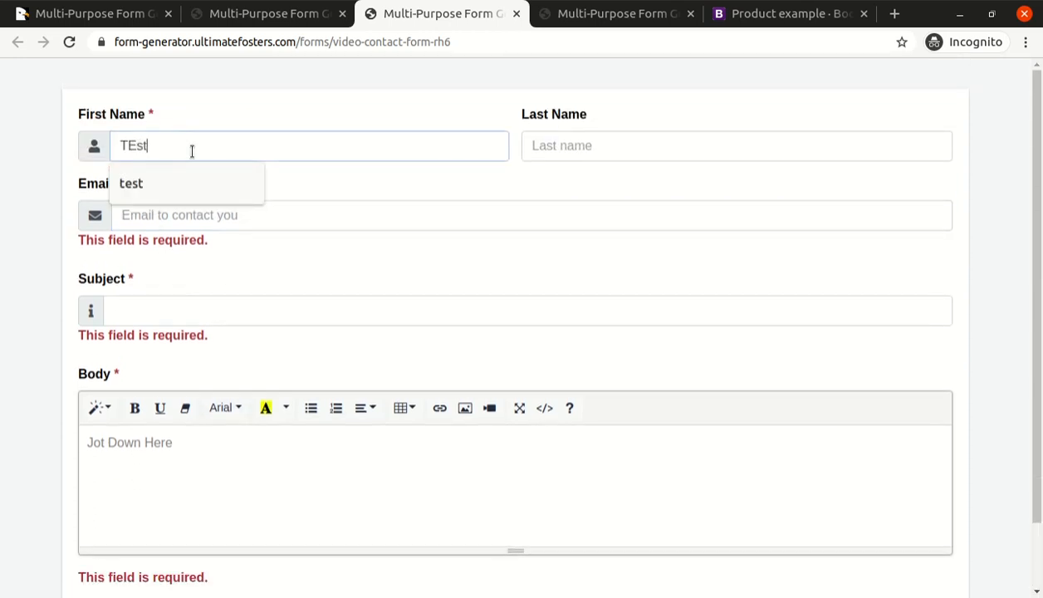
key(Tab)
text(test)
key(Tab)
text(te)
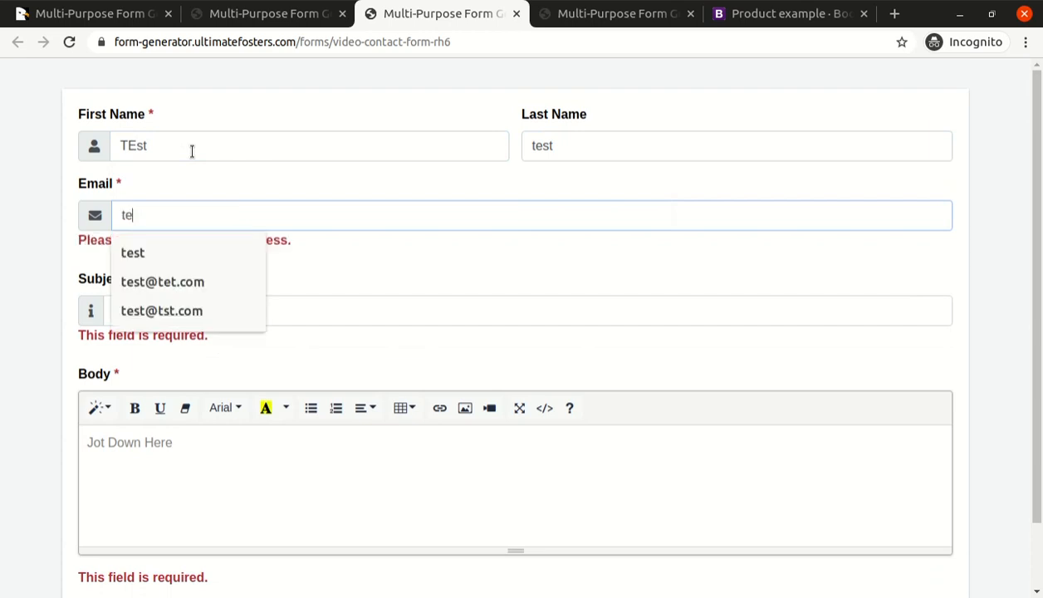
key(Tab)
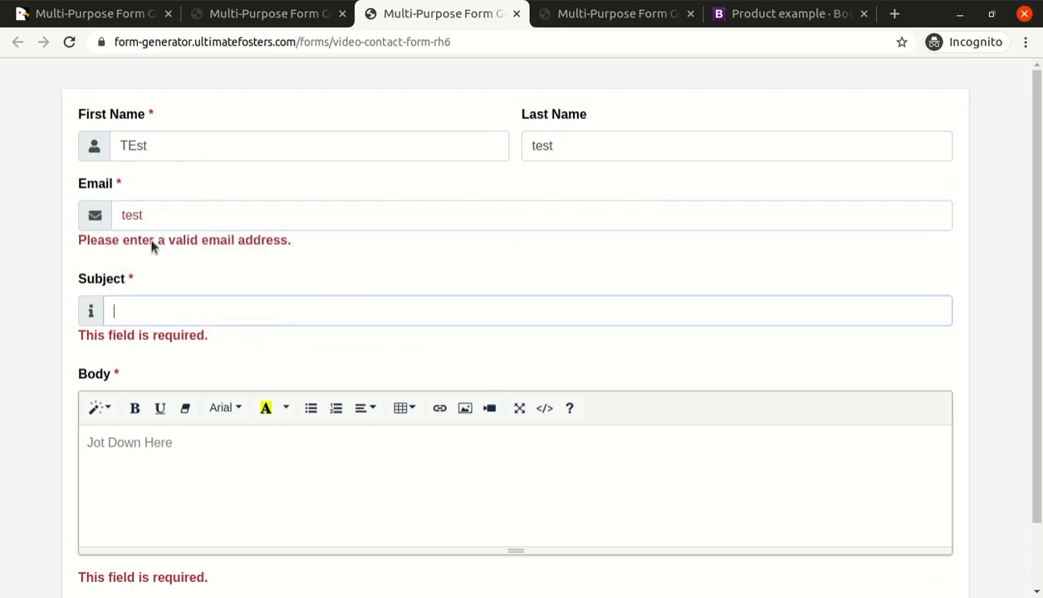
Replace the Email entry with a valid test address from the suggestions.
drag(79, 249, 310, 219)
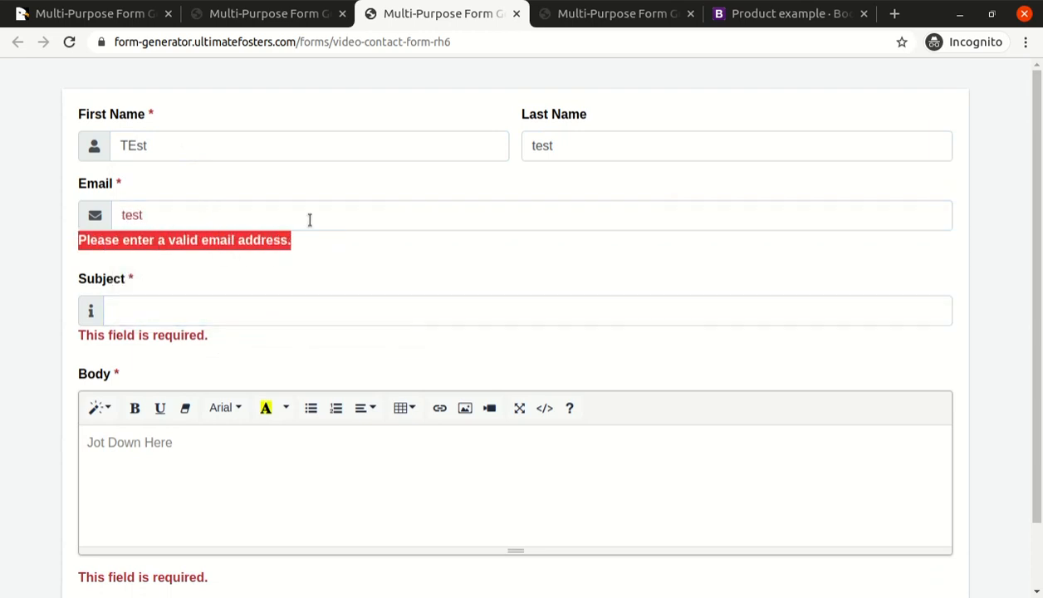
click(310, 220)
click(202, 287)
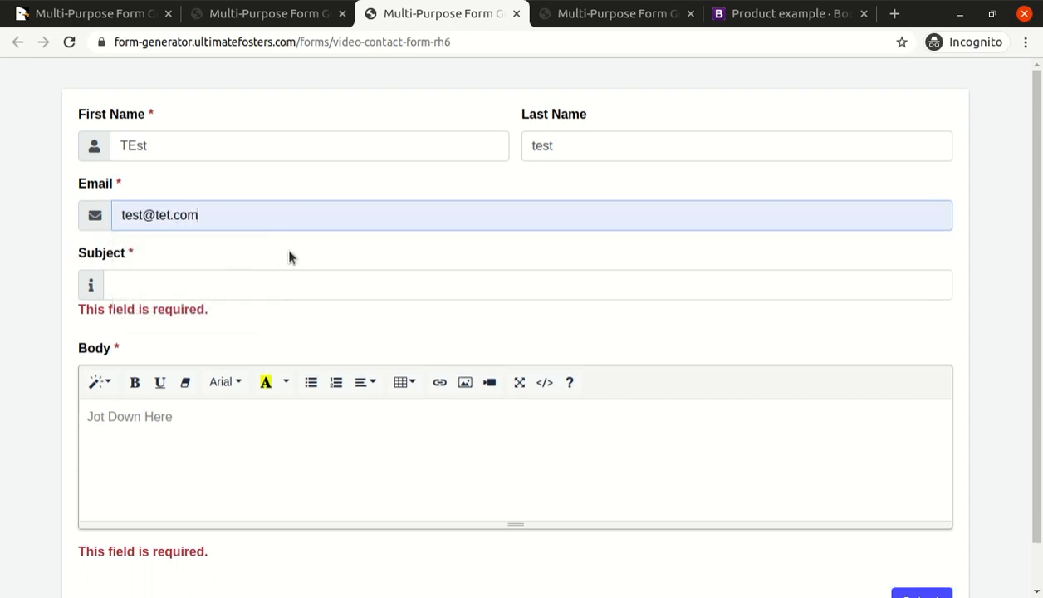
Enter "Subject" as the subject and "sdsds" as the body, and submit the form.
scroll(291, 256, down, 1)
click(203, 231)
text(S)
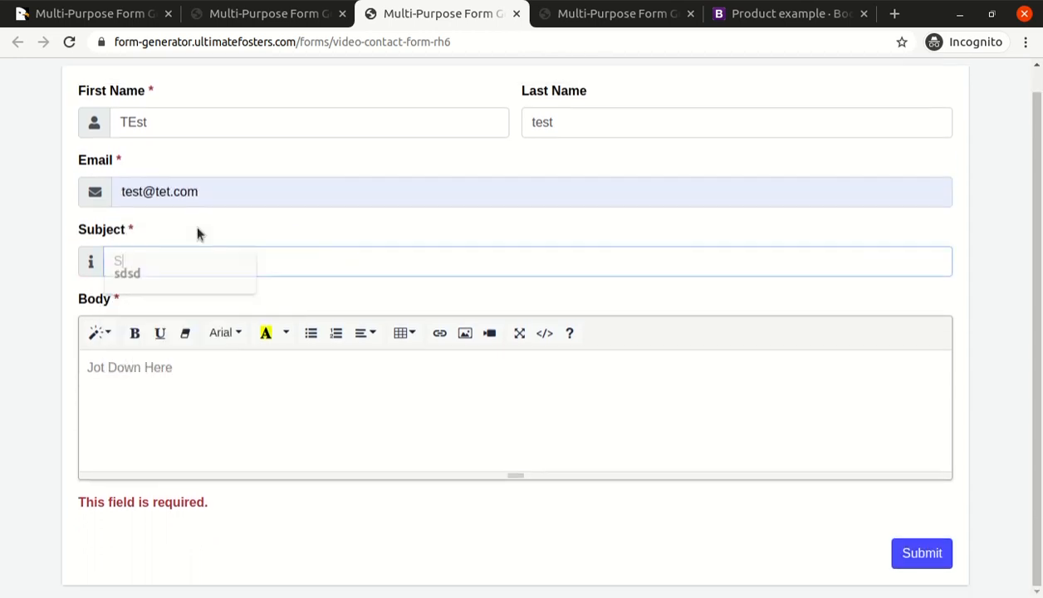
text(ubect)
key(BackSpace)
key(BackSpace)
key(BackSpace)
key(BackSpace)
text(bject)
key(Tab)
text(sdsds)
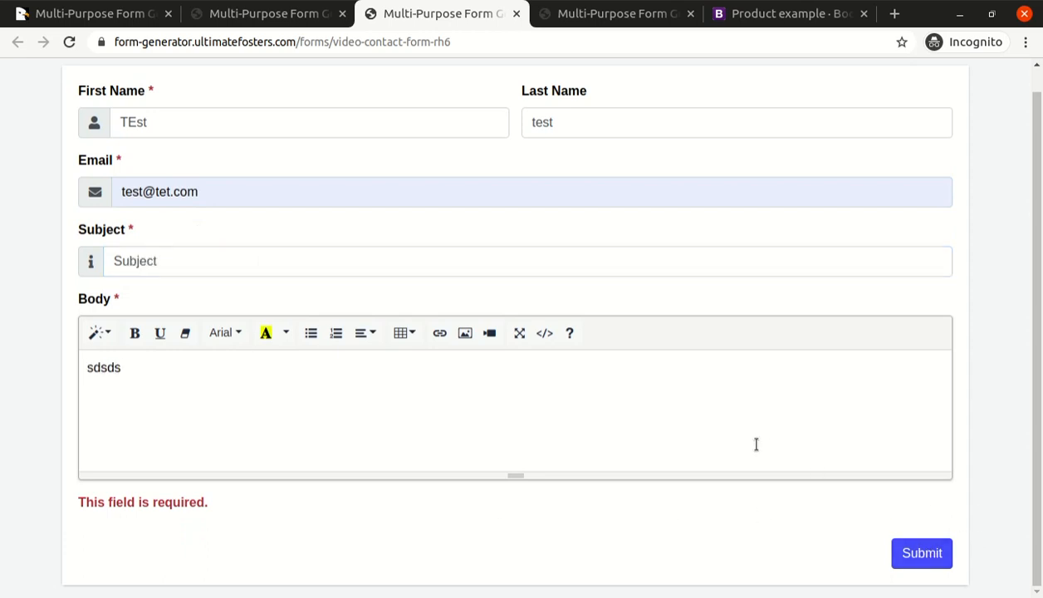
click(930, 556)
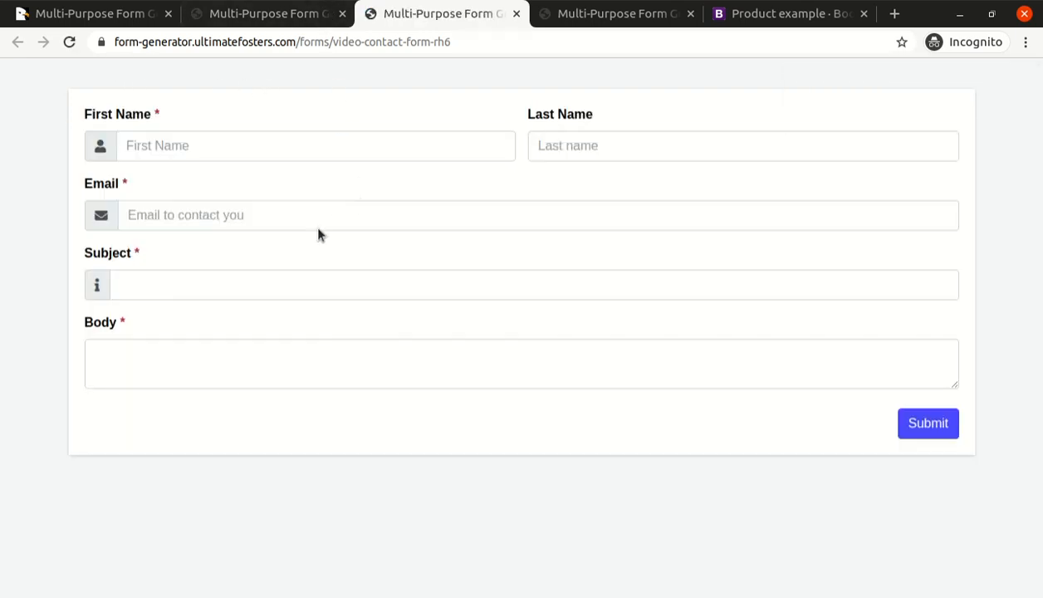
Return from the preview to the Video Contact Form editor and its section options.
click(145, 147)
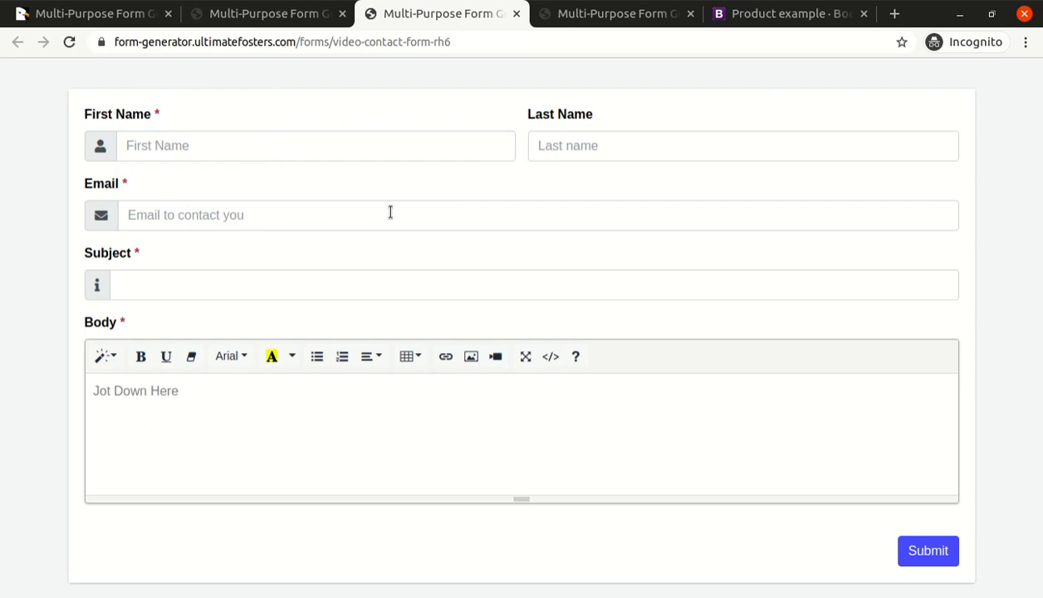
click(301, 25)
scroll(399, 233, up, 10)
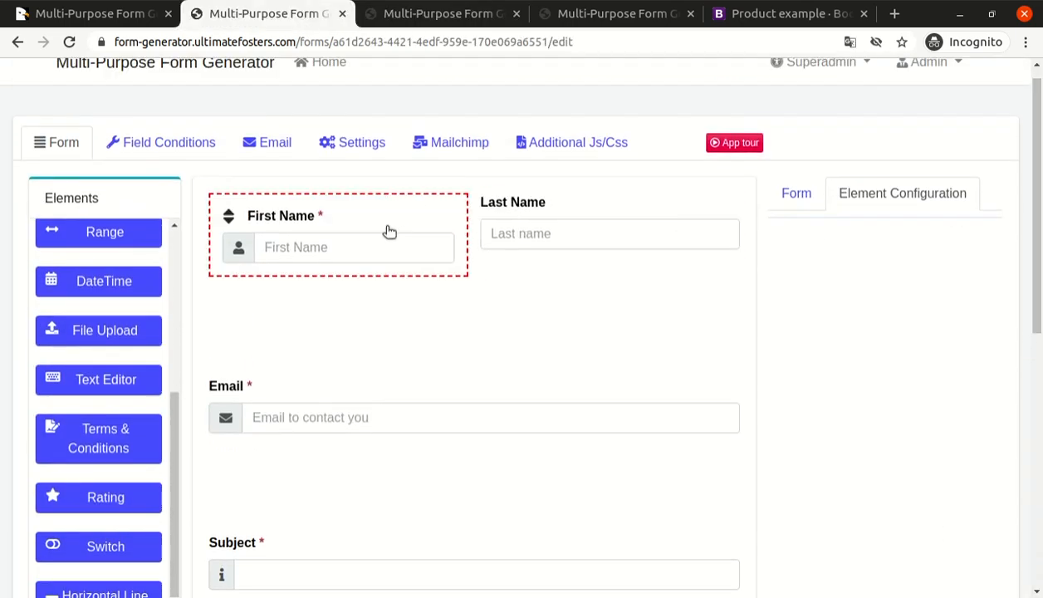
Set the form's theme to Sketchy in the design settings and save the form.
click(336, 152)
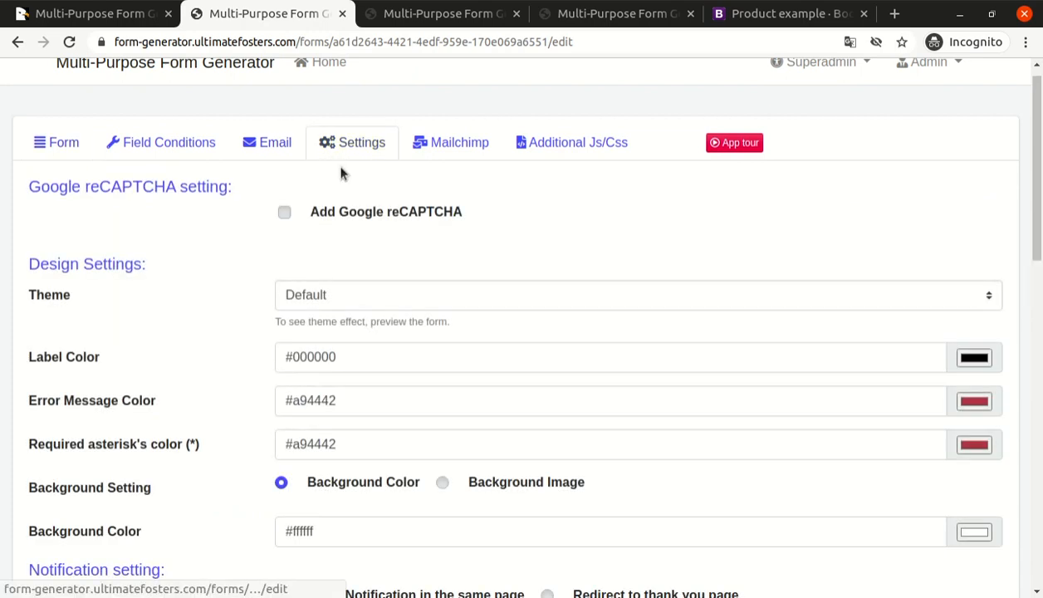
scroll(604, 281, down, 2)
scroll(290, 265, up, 2)
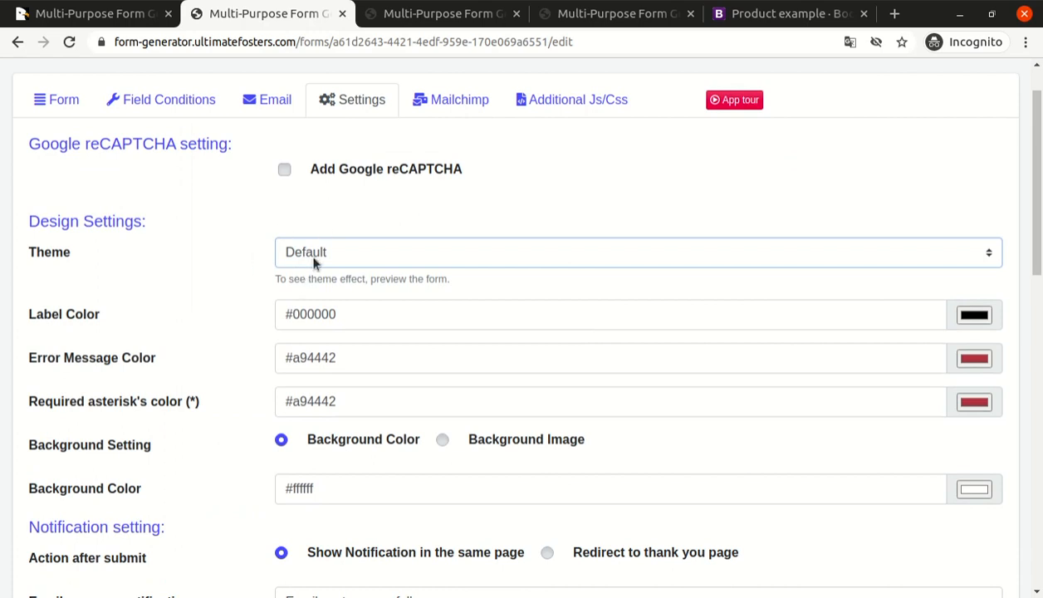
click(316, 297)
drag(1037, 209, 1036, 484)
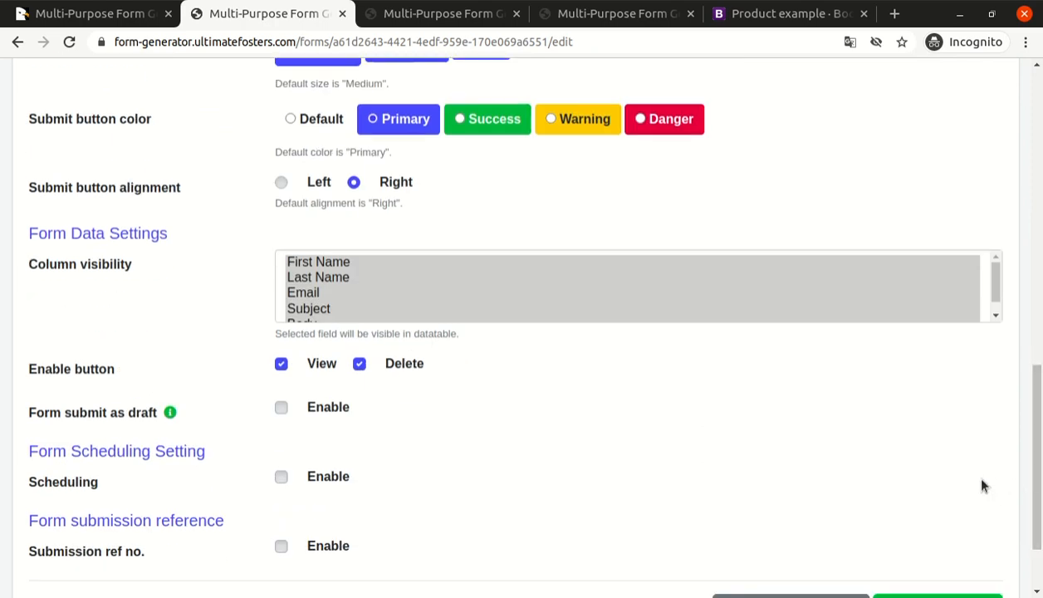
scroll(968, 478, down, 2)
click(955, 509)
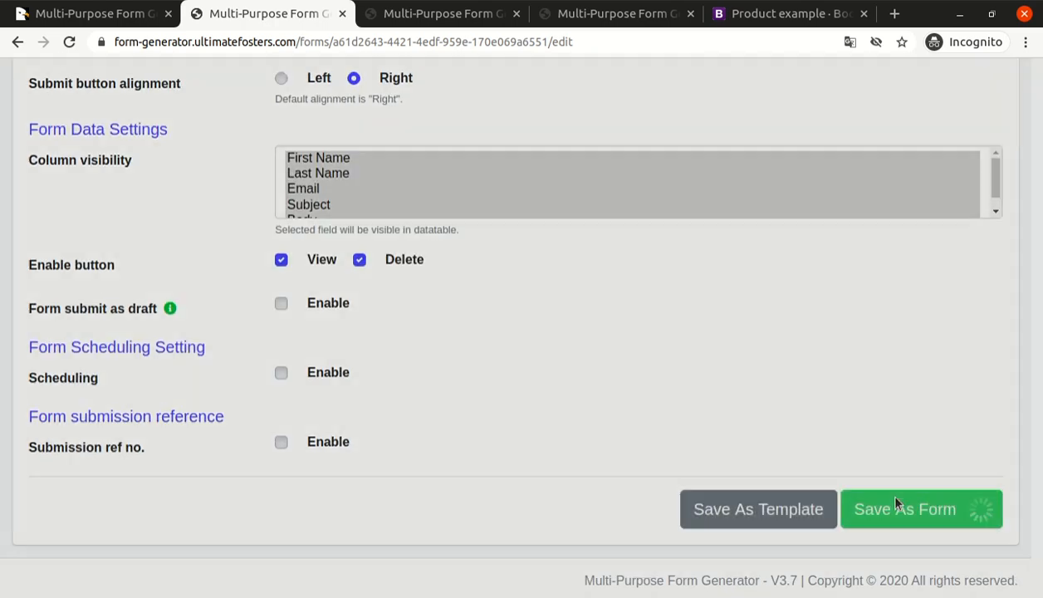
Preview the saved form to check how the new theme looks.
click(509, 167)
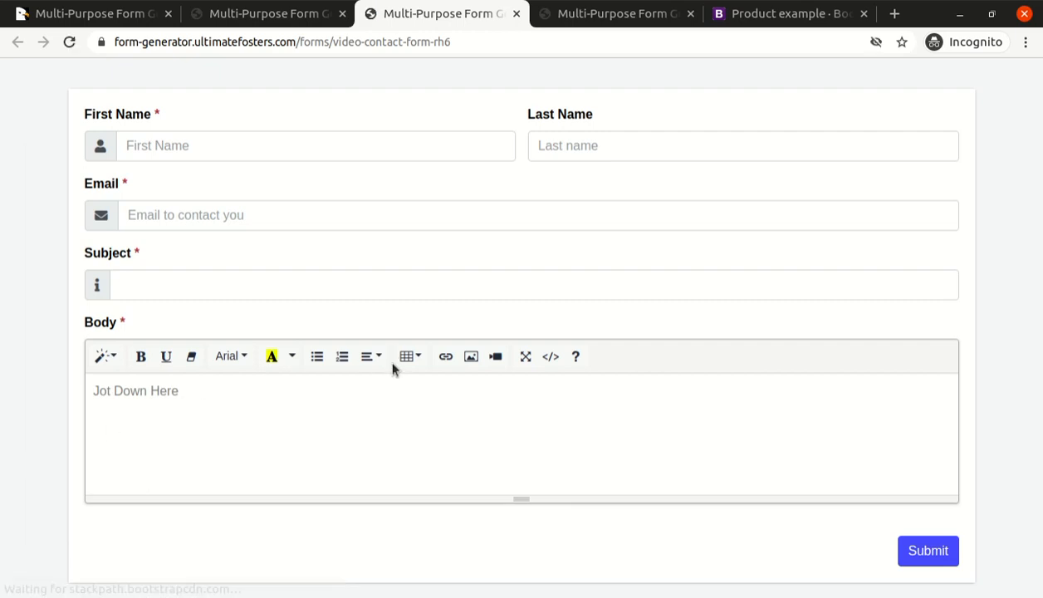
scroll(315, 344, down, 1)
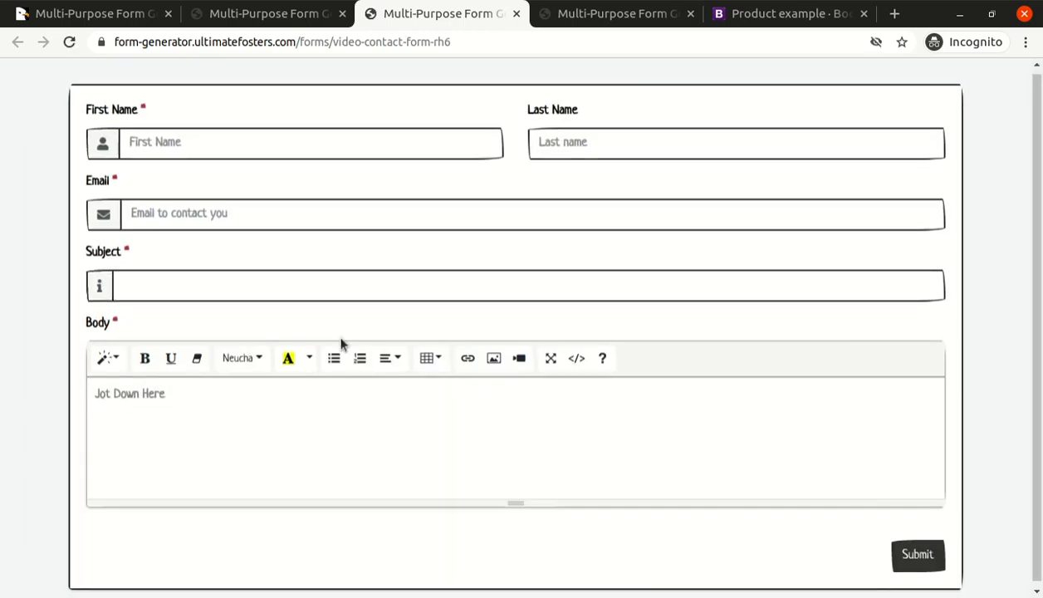
click(136, 413)
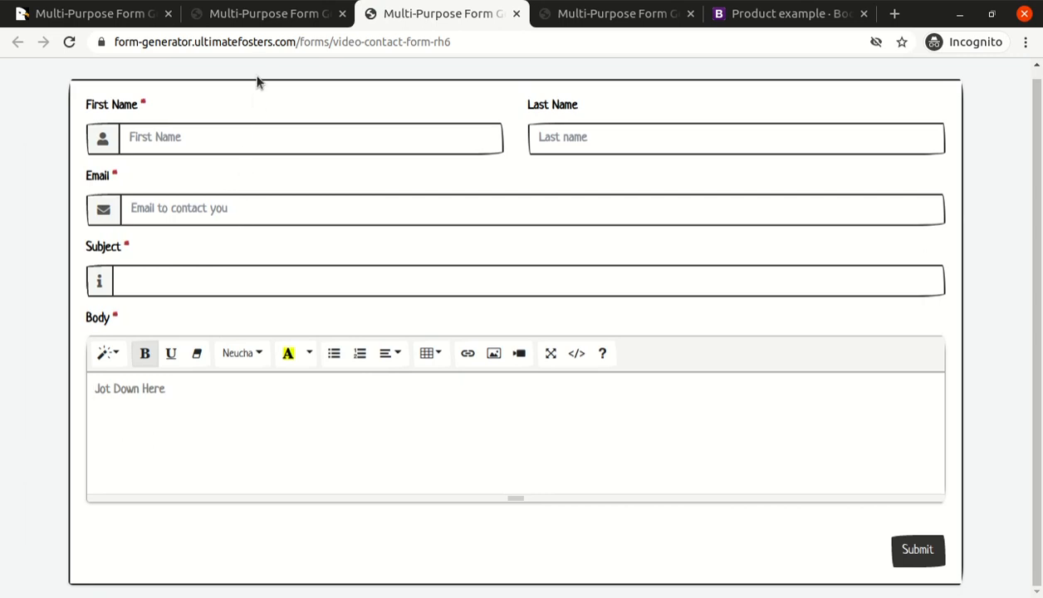
Look over the design settings in the editor, and submit the empty preview form to check its required-field errors.
click(270, 18)
scroll(519, 221, up, 5)
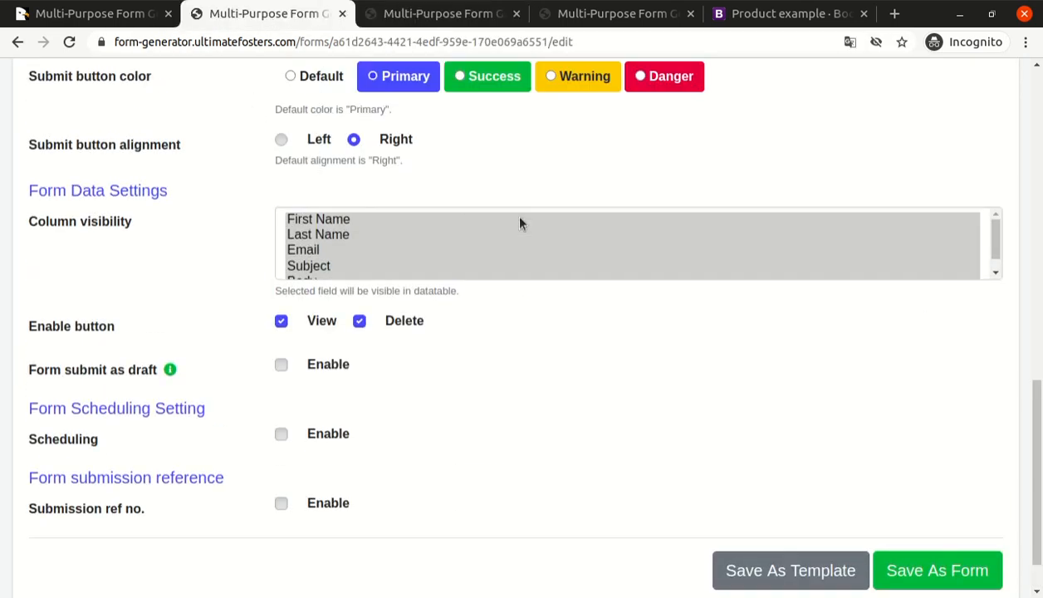
scroll(349, 191, up, 5)
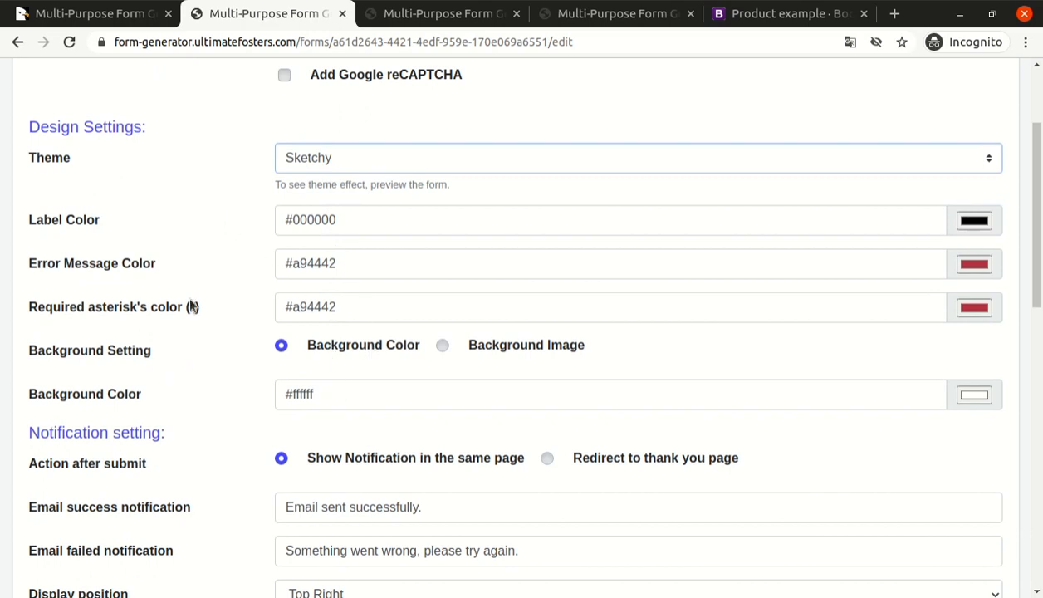
click(396, 25)
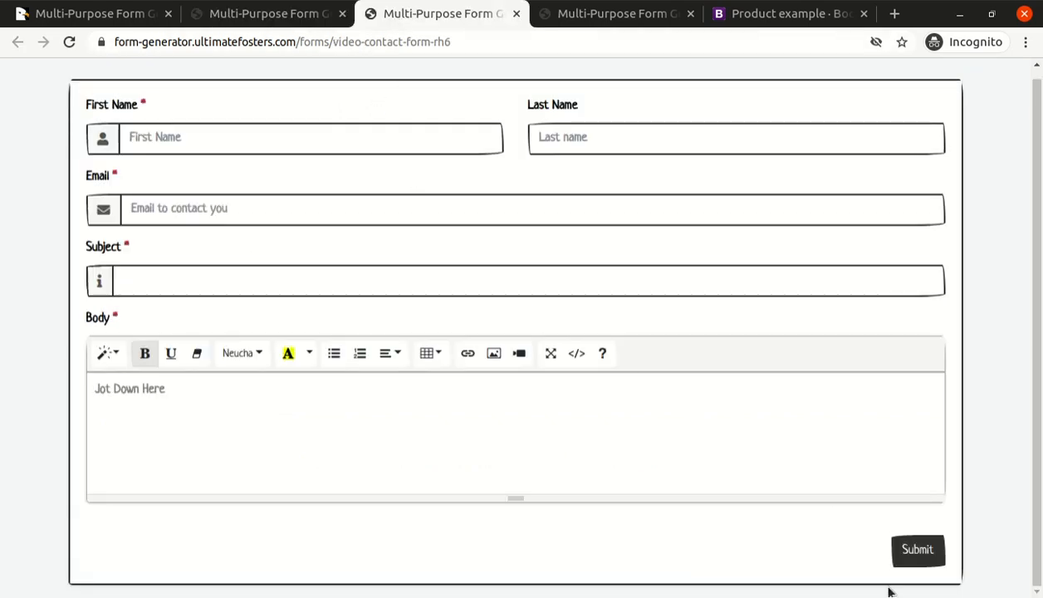
click(896, 548)
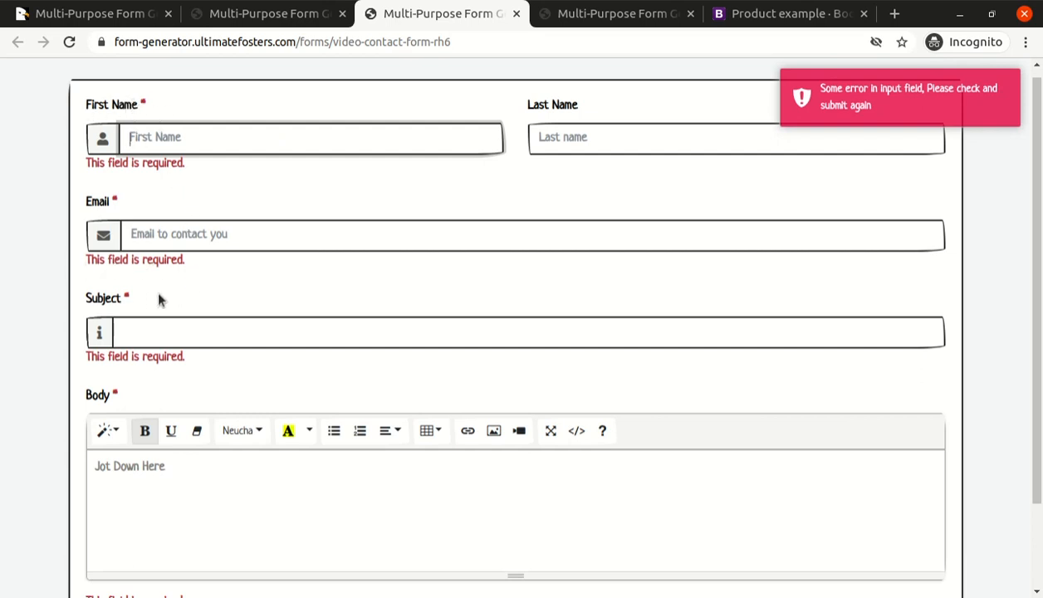
scroll(163, 359, down, 3)
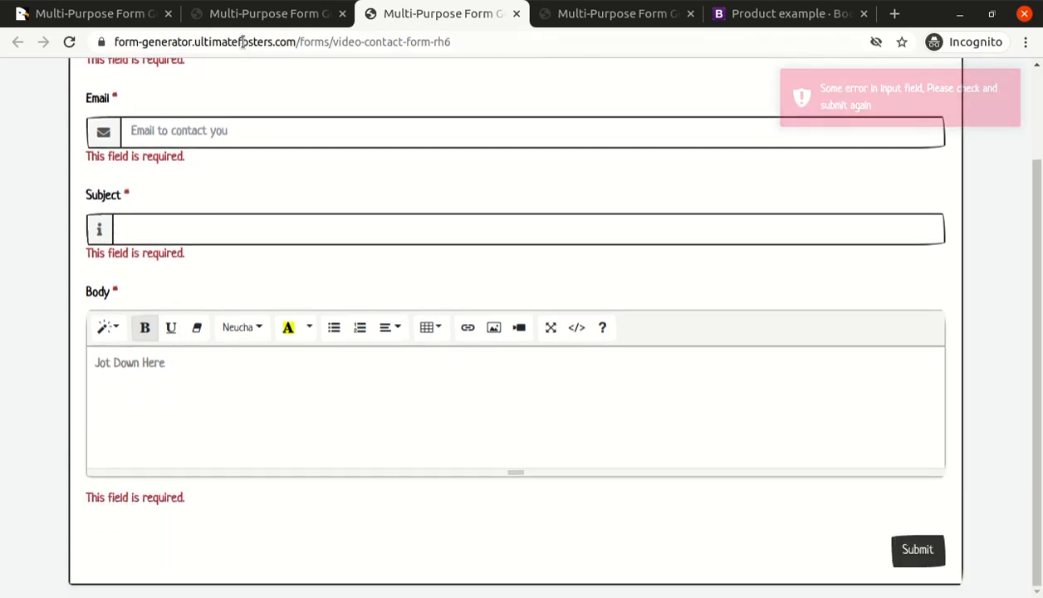
click(249, 15)
scroll(203, 339, up, 4)
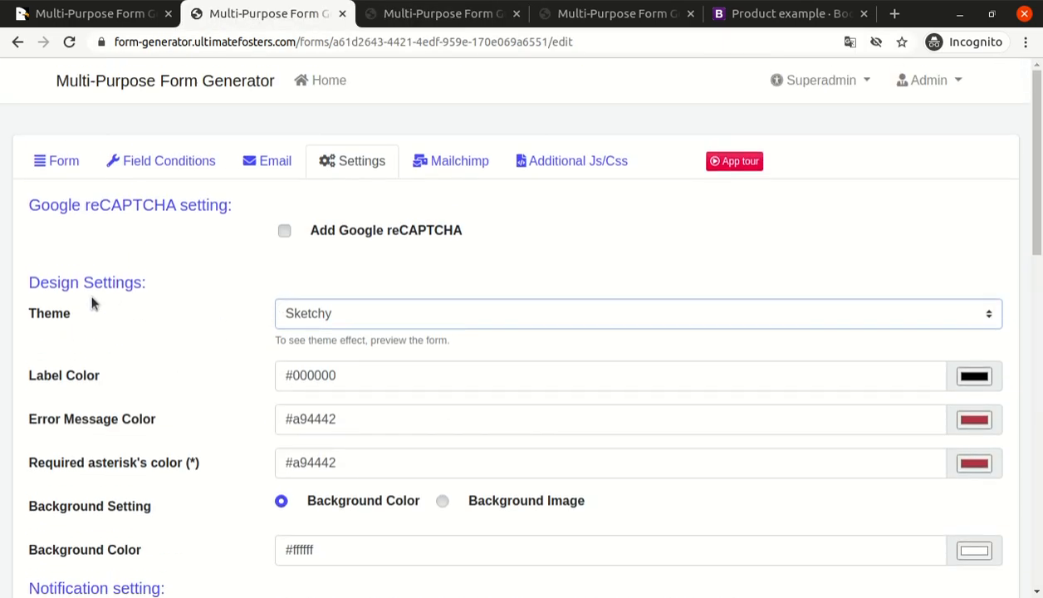
scroll(232, 281, down, 2)
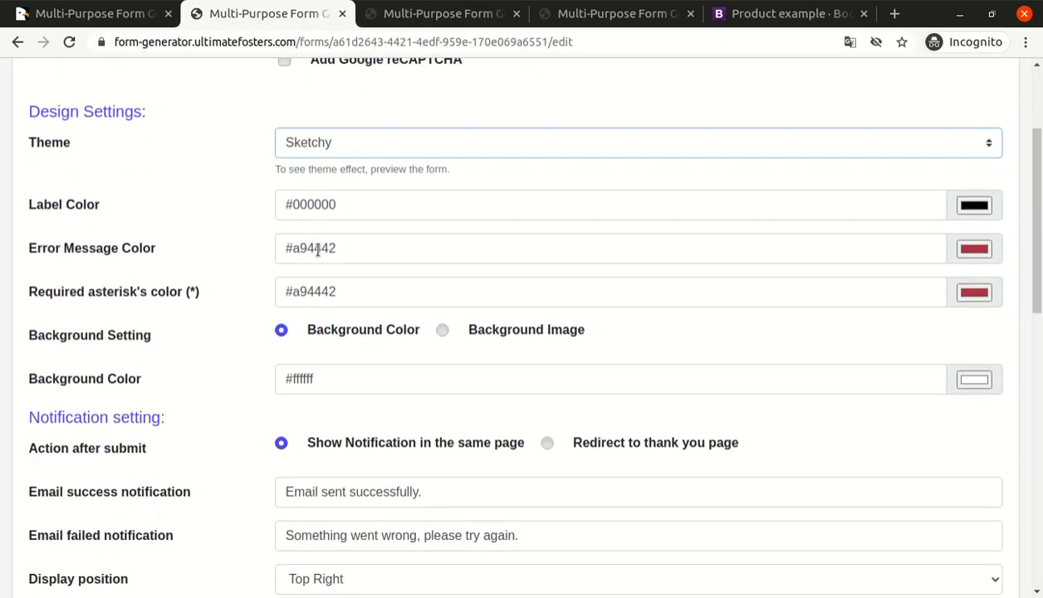
scroll(311, 244, down, 3)
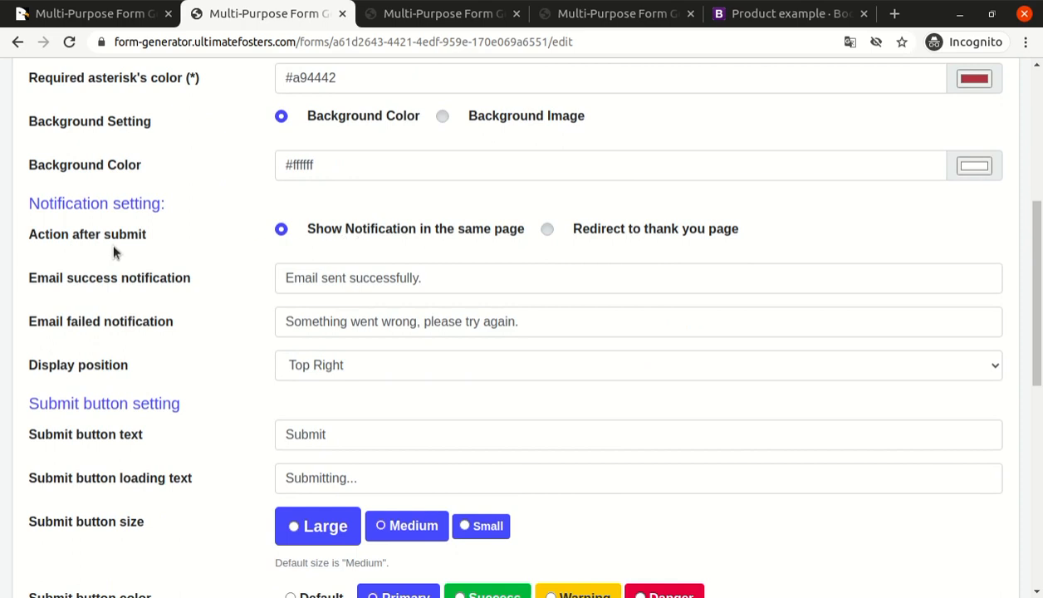
click(642, 237)
click(418, 276)
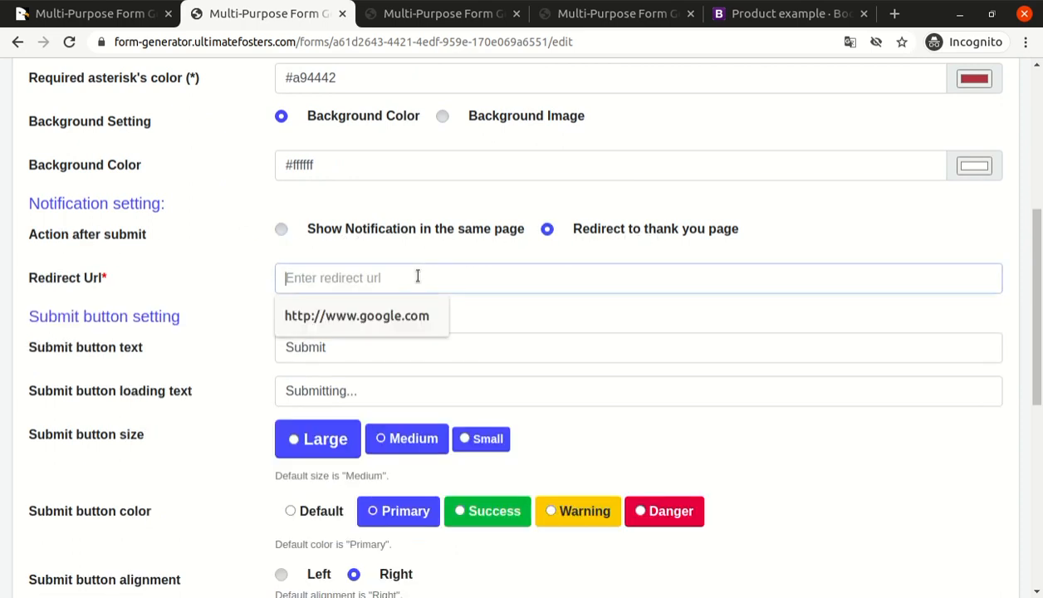
click(387, 316)
scroll(389, 290, down, 10)
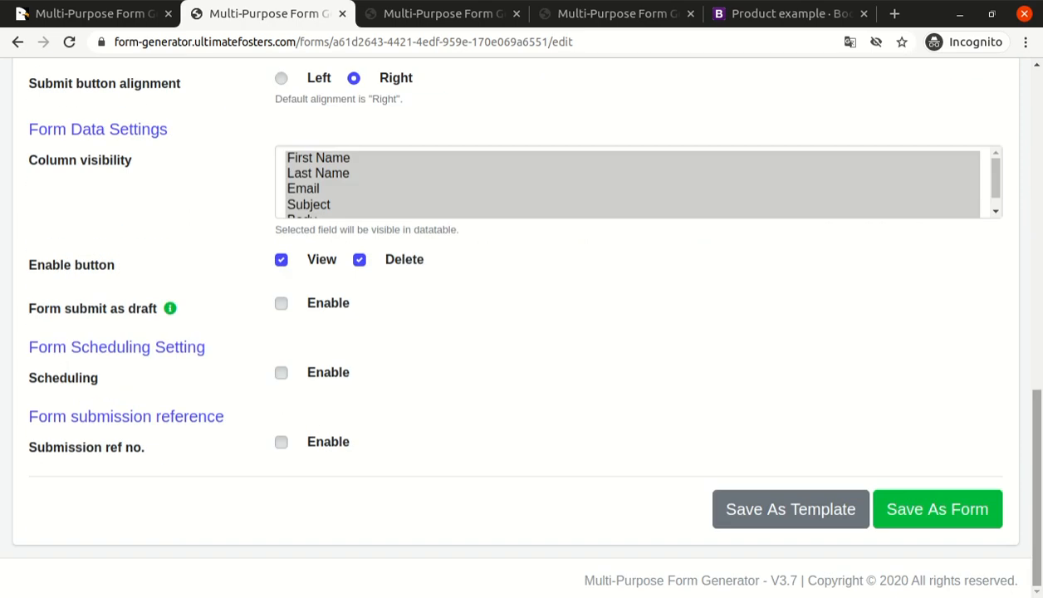
click(927, 505)
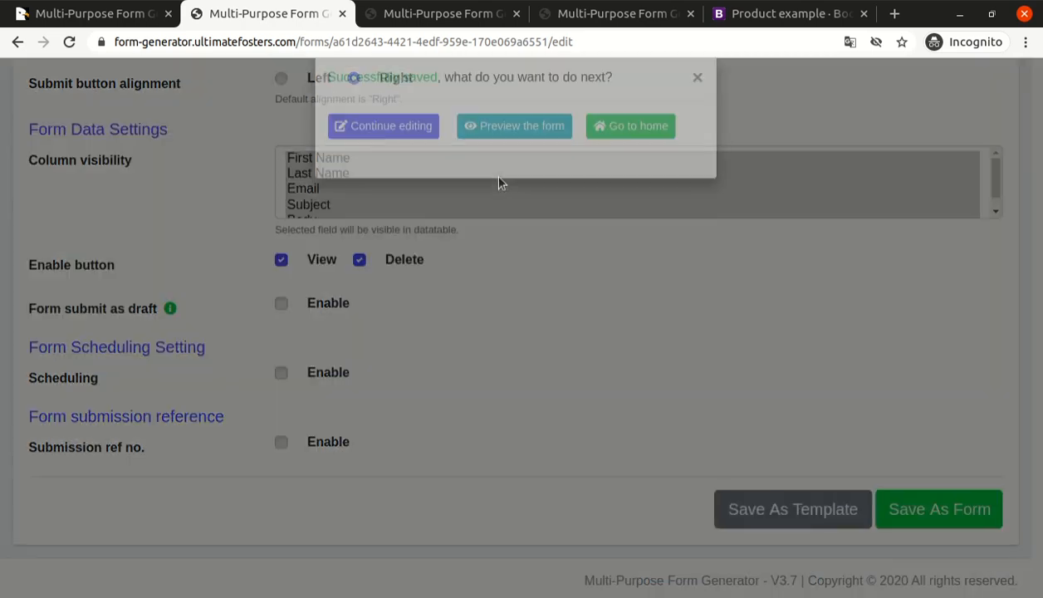
Preview the saved form and enter "test" as both the First Name and the Last Name.
click(519, 161)
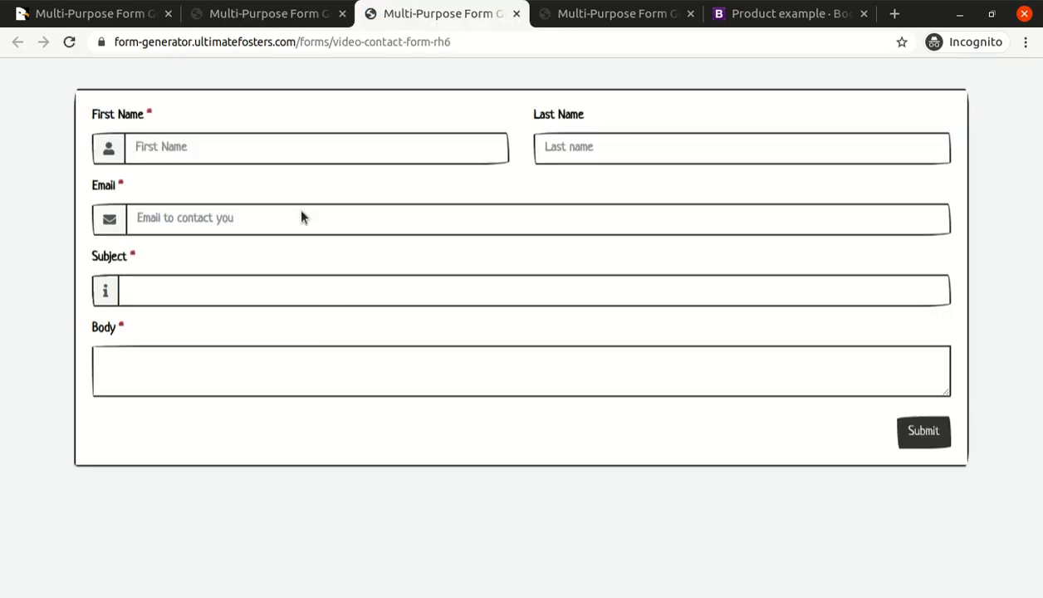
click(274, 145)
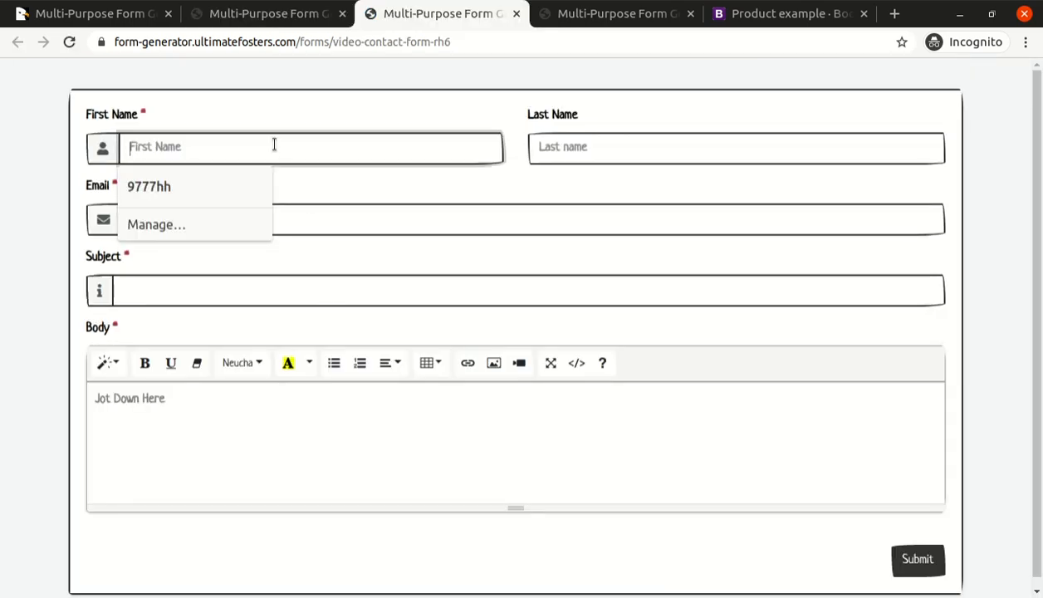
text(test)
key(Tab)
text(test)
key(Tab)
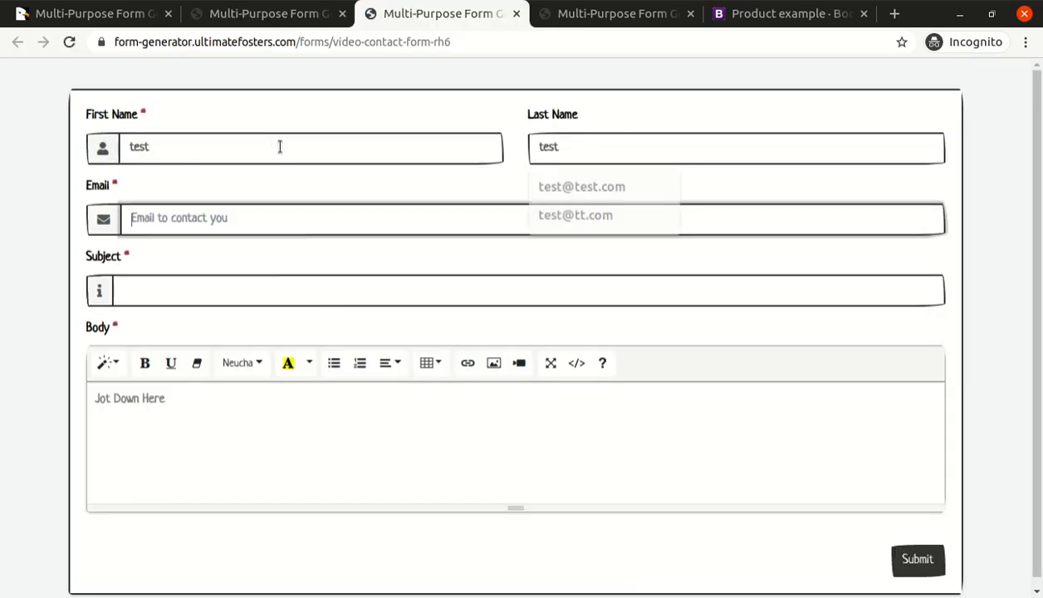
Fill in a test email address, enter "test" as the subject and body, and submit the form.
text(test@test.com)
key(Tab)
text(test)
key(Tab)
text(te)
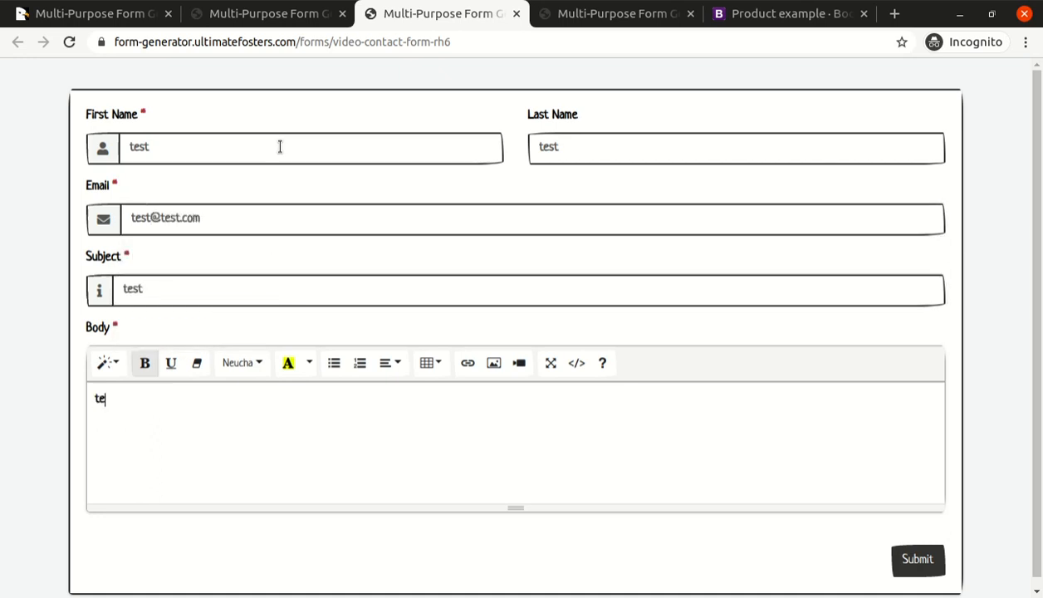
click(924, 556)
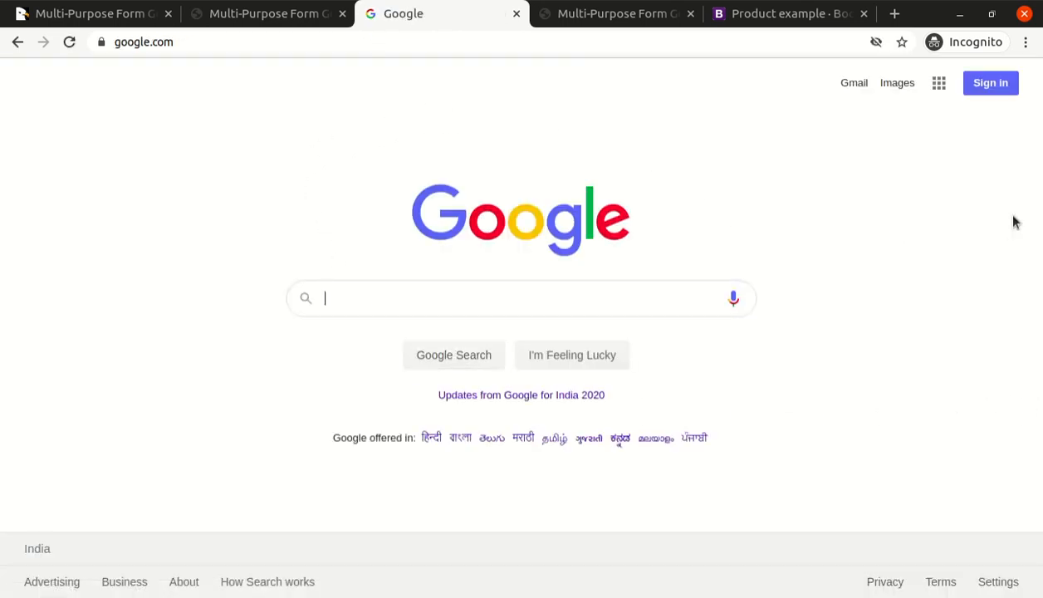
Check the address of the redirect page and go back to the blank contact form.
click(237, 41)
click(246, 113)
click(18, 42)
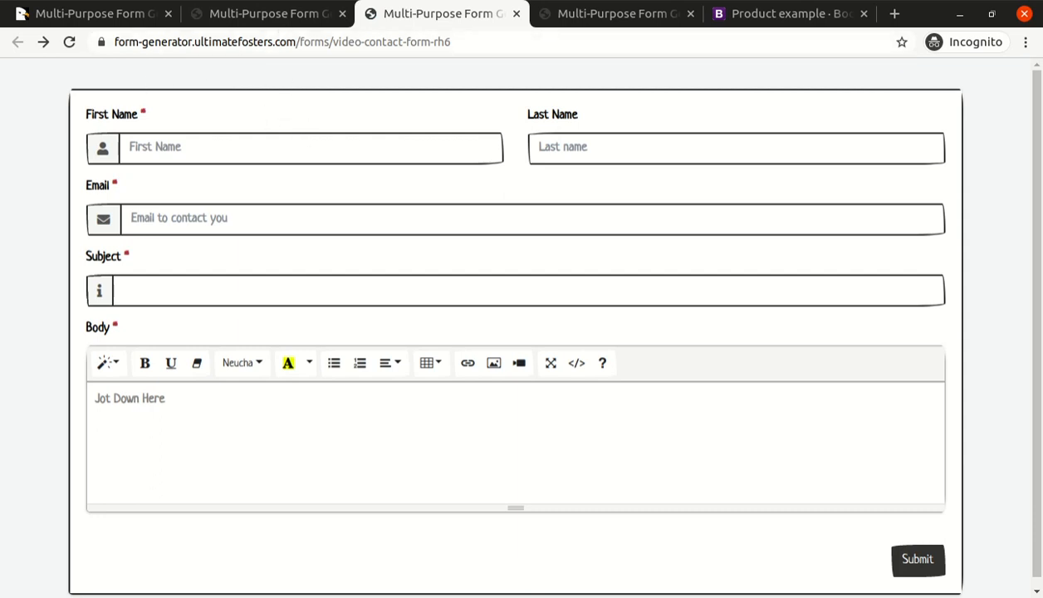
drag(1038, 315, 1037, 332)
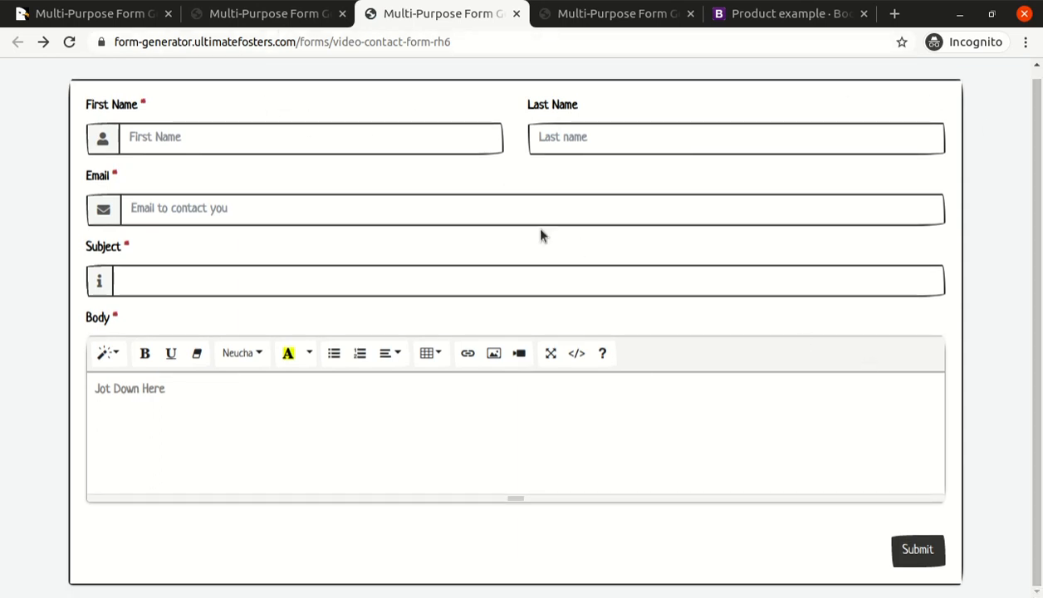
Look over the submit button, form data, scheduling and design settings in the form editor.
click(249, 13)
drag(1038, 440, 966, 401)
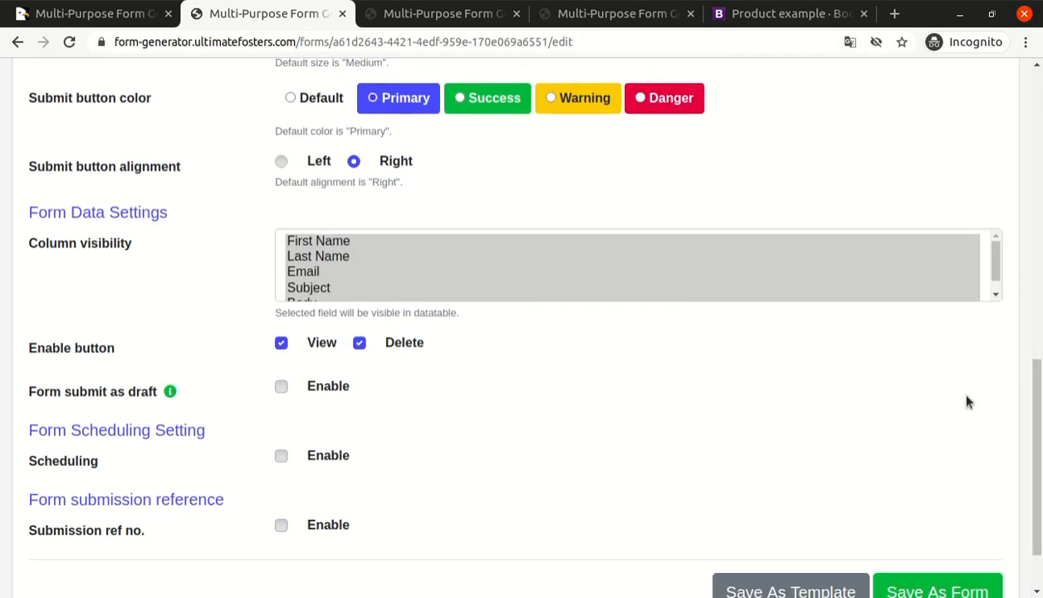
click(439, 16)
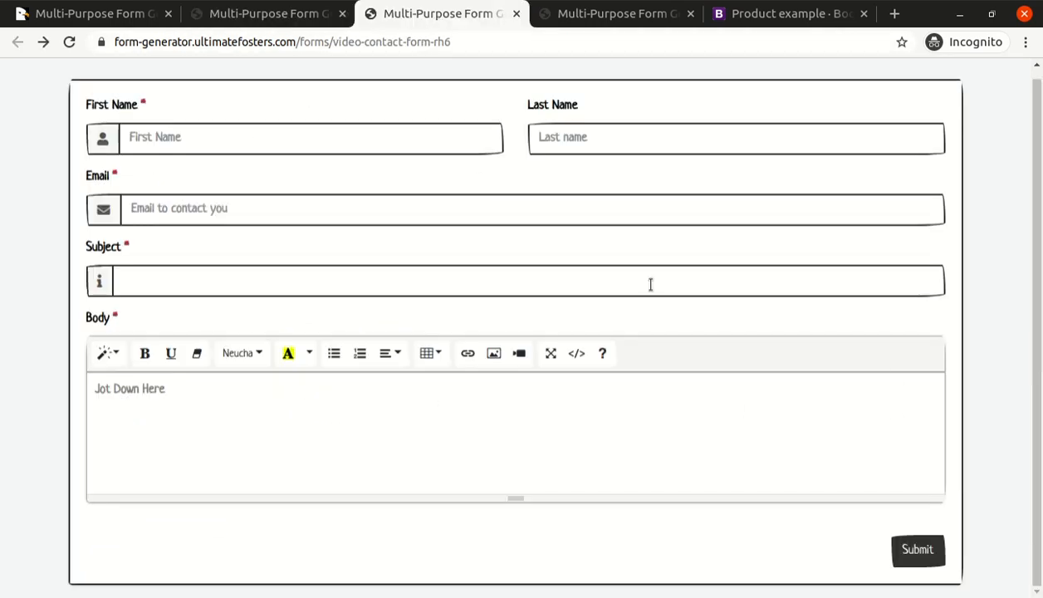
click(251, 13)
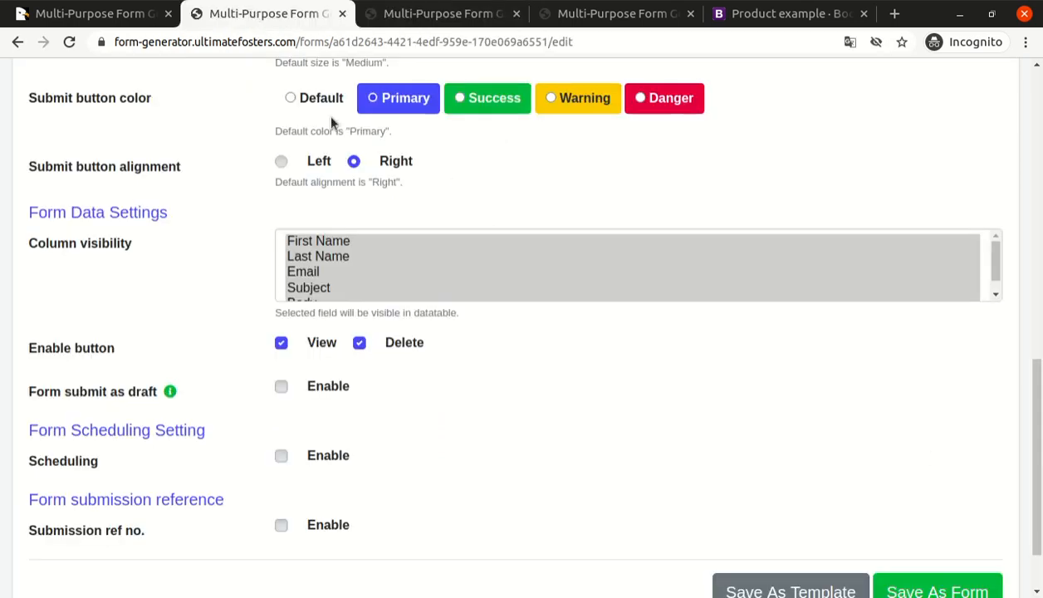
drag(1037, 453, 1037, 166)
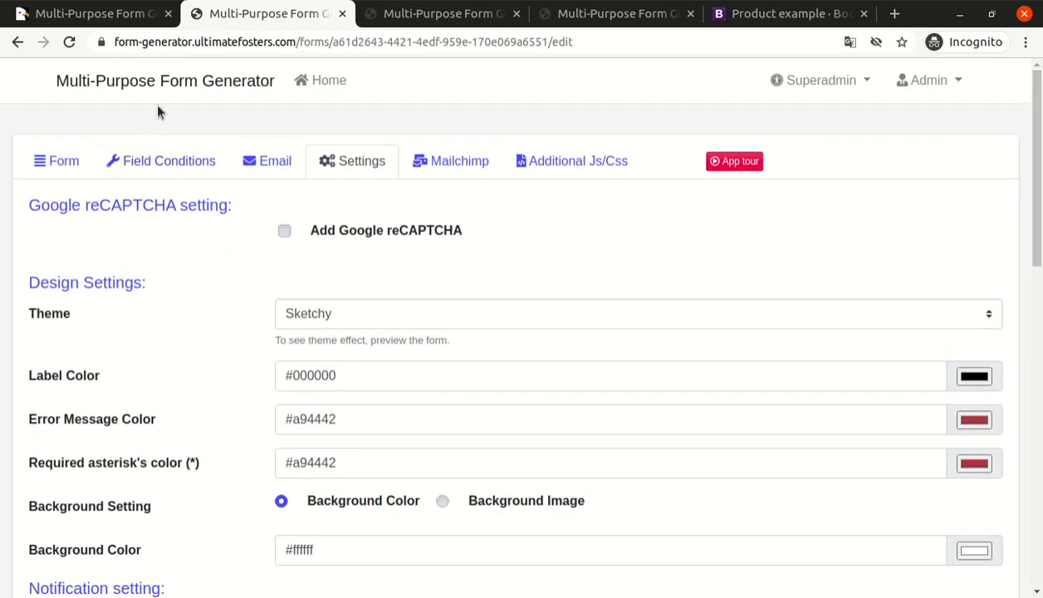
Go to the home page and open the submitted data of the Video Contact Form.
click(317, 80)
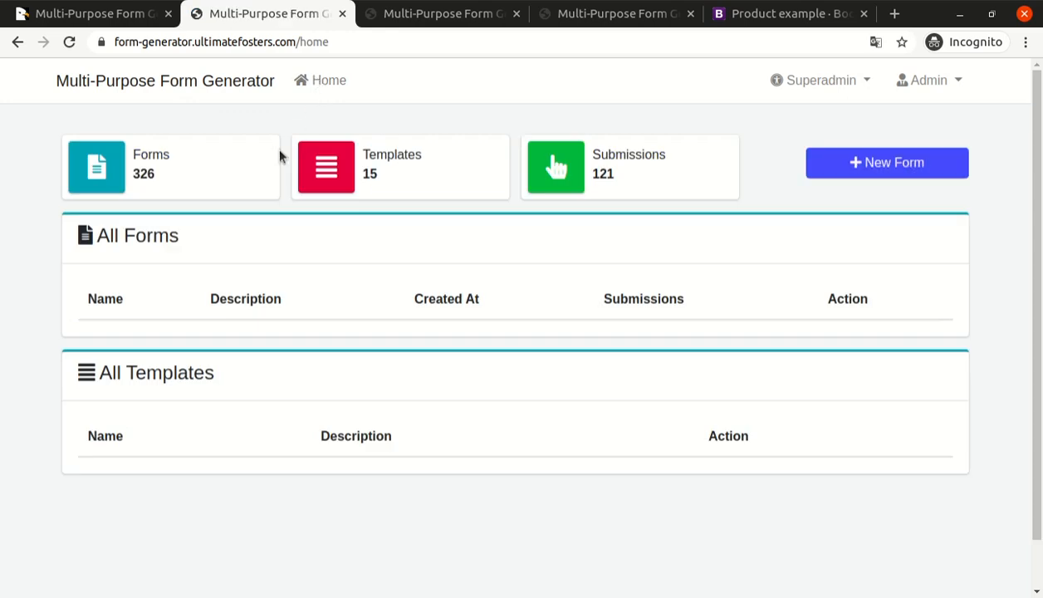
scroll(540, 366, down, 4)
scroll(376, 382, up, 4)
scroll(398, 245, down, 4)
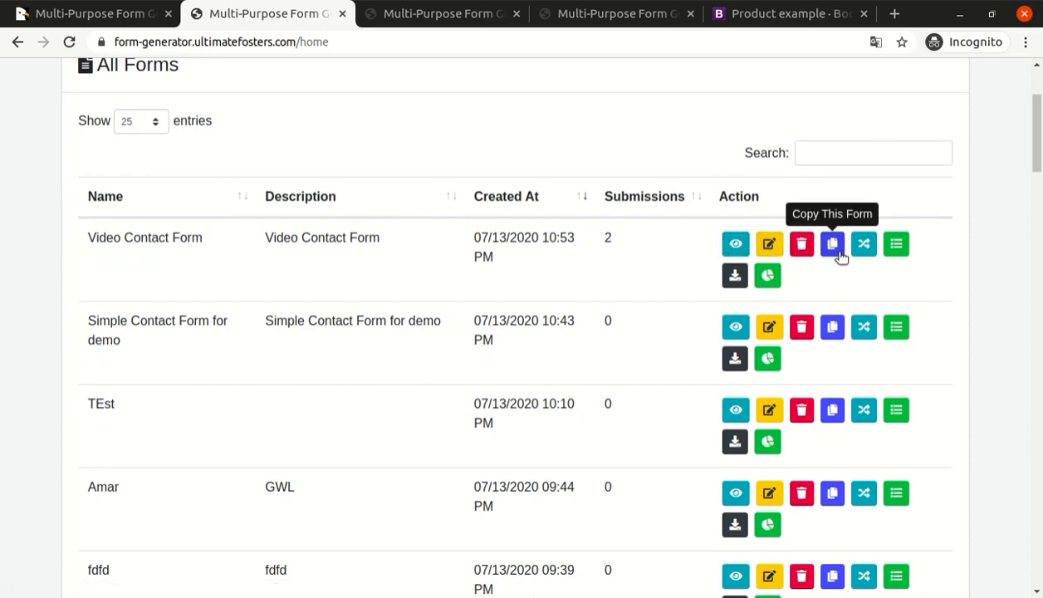
click(895, 245)
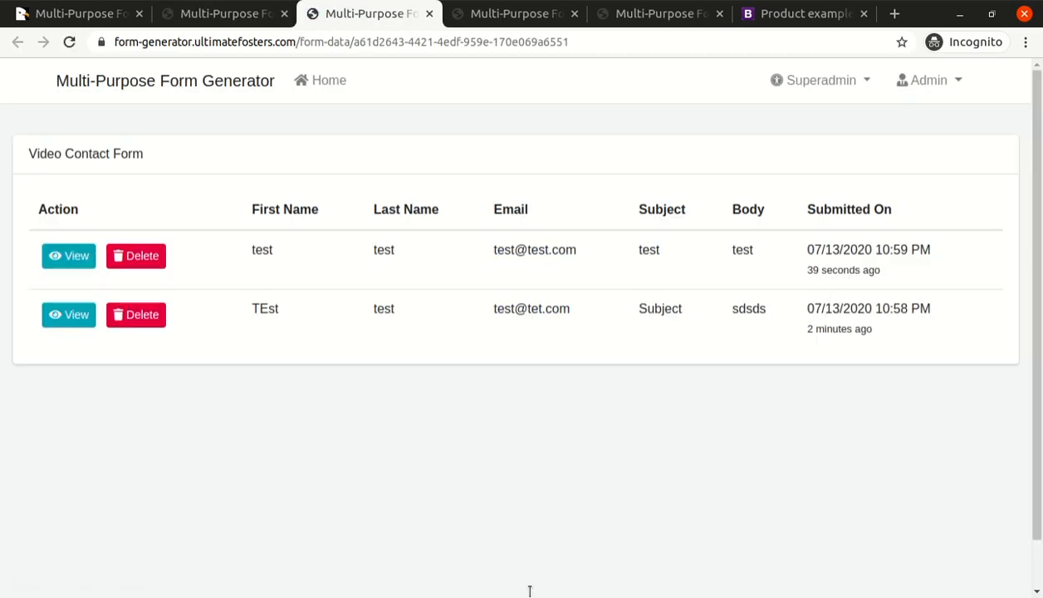
Review the submissions table, view the details of the most recent submission, and close them.
scroll(623, 129, down, 2)
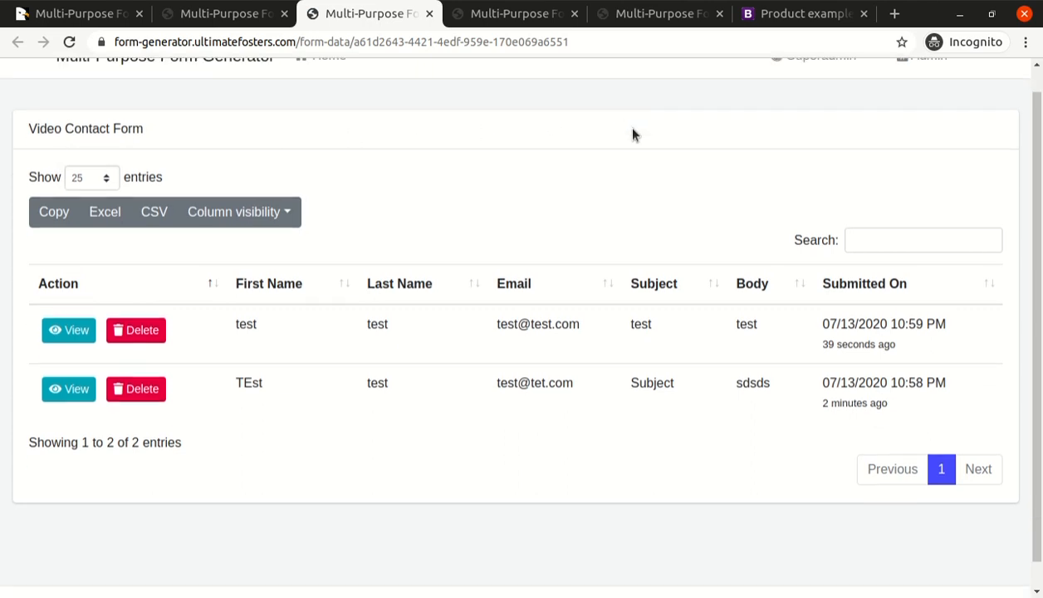
scroll(295, 340, up, 1)
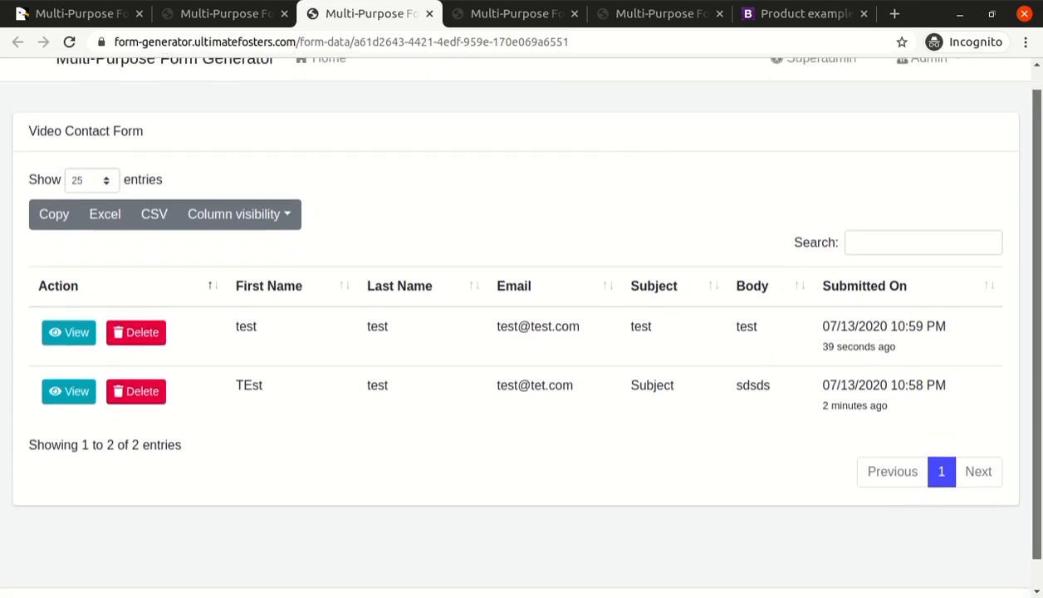
click(67, 339)
click(123, 224)
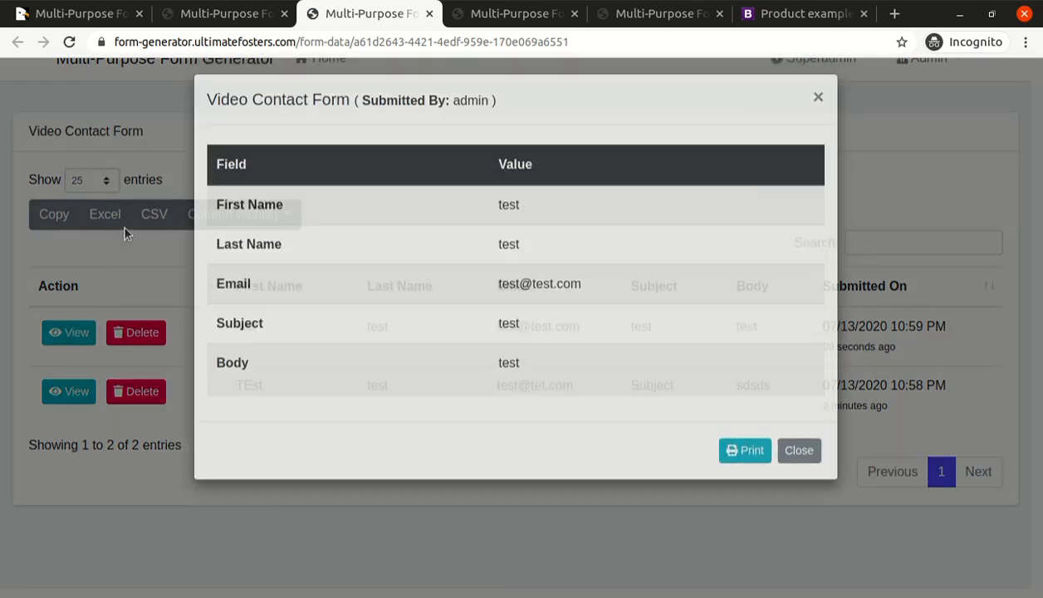
Check the submission dates and elapsed times of both entries in the Video Contact Form submissions table.
scroll(803, 298, down, 1)
scroll(896, 305, down, 1)
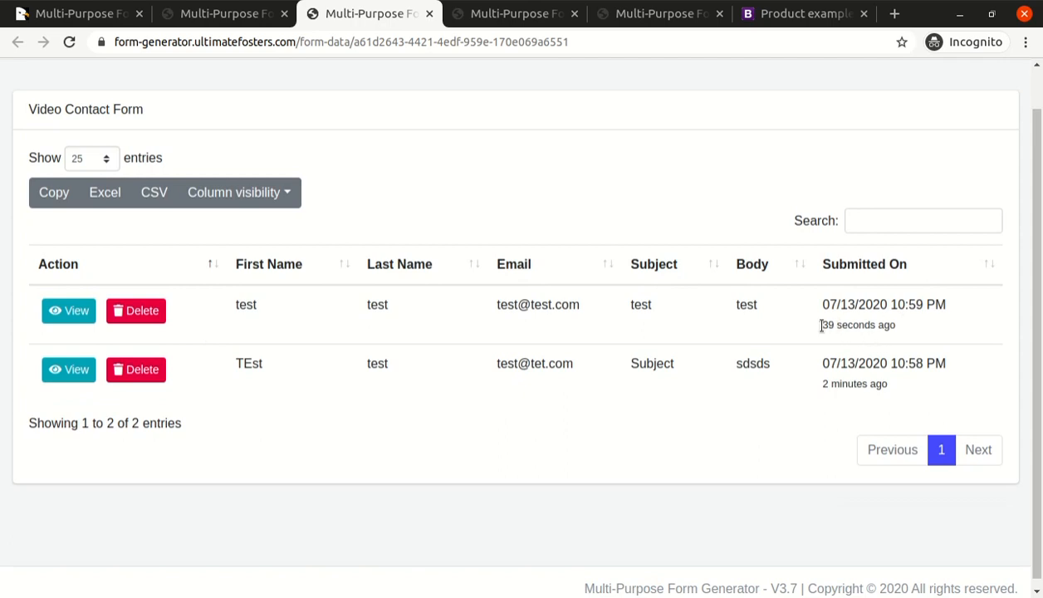
drag(822, 325, 890, 329)
drag(813, 391, 609, 406)
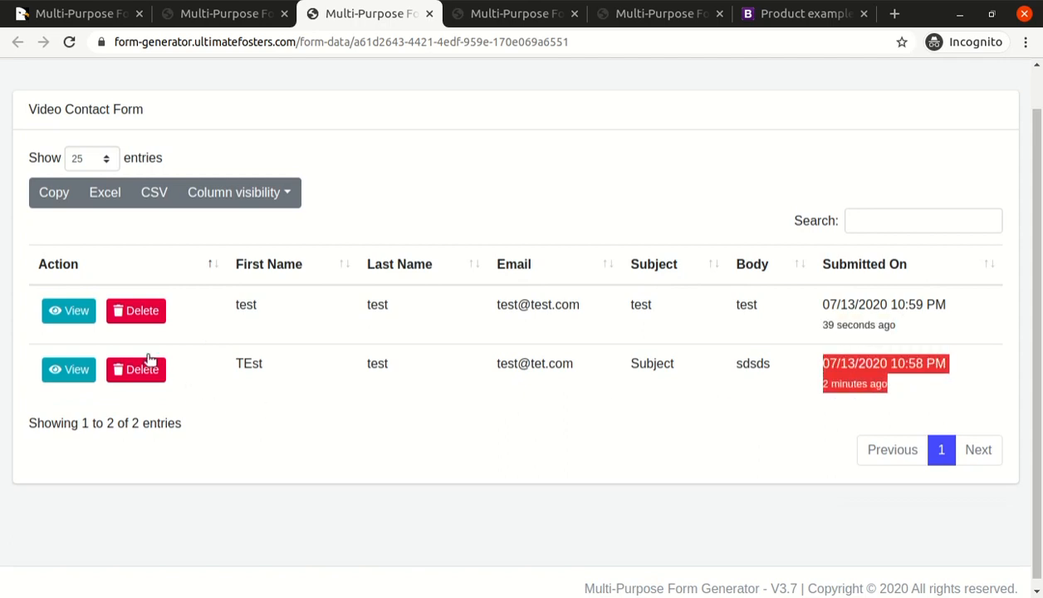
Open the most recent submission's details, bring up its print preview, and dismiss both without printing.
click(77, 311)
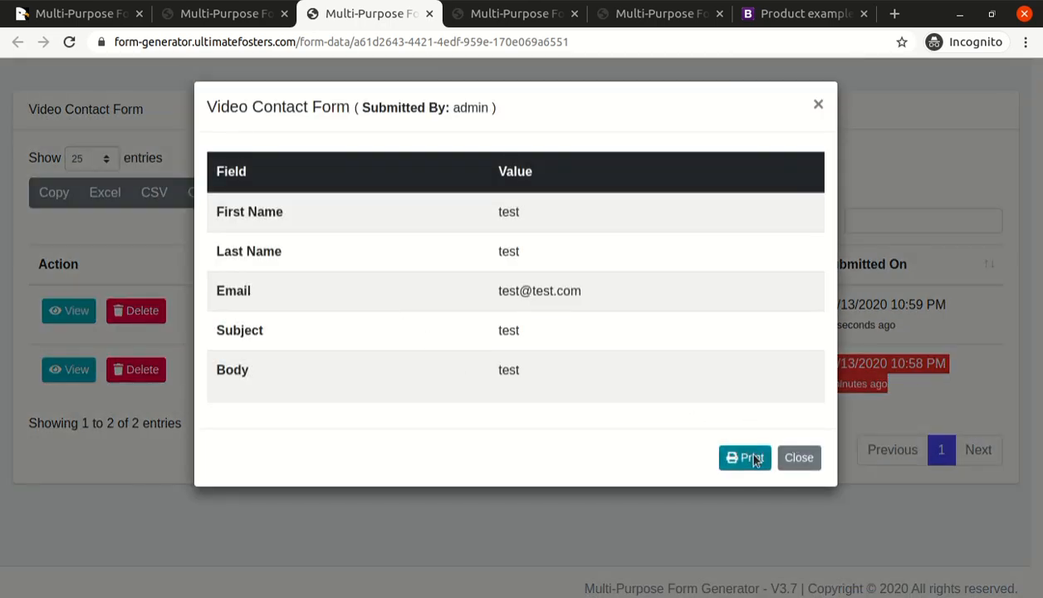
click(752, 458)
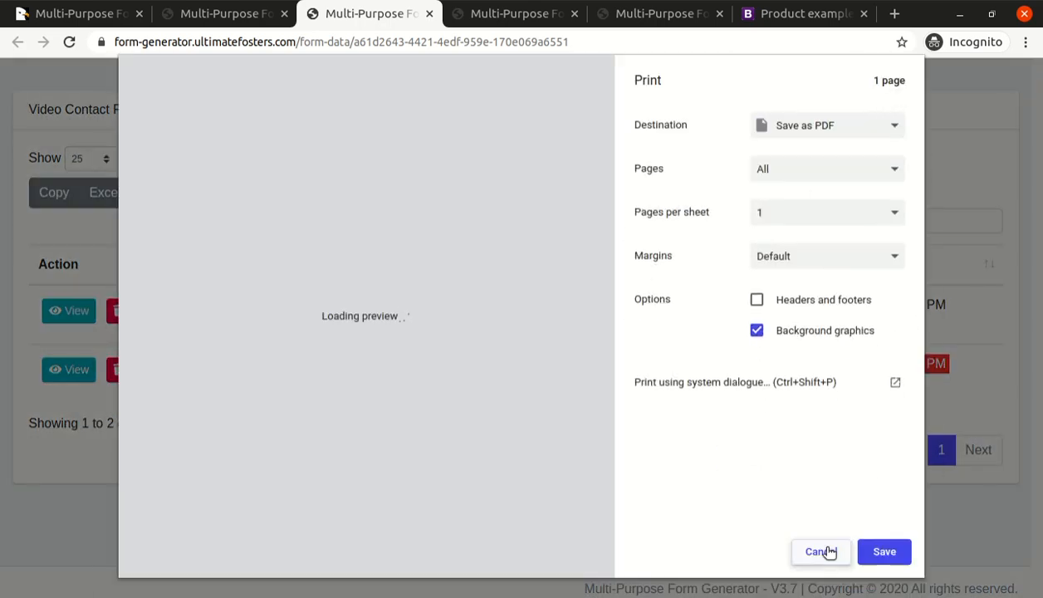
click(823, 553)
click(796, 457)
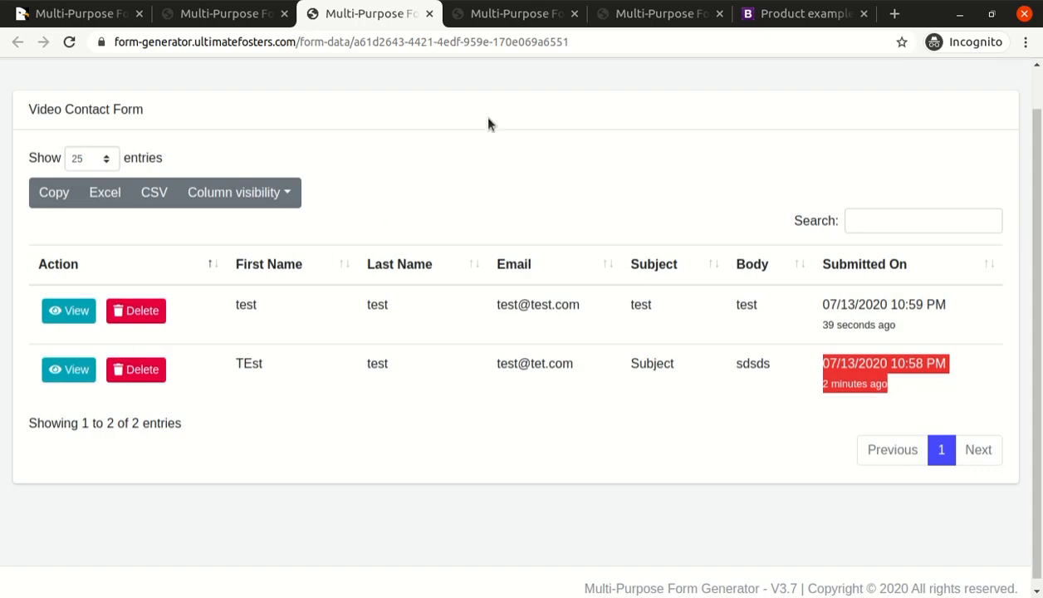
Return to the home page and look over the form statistics and the list of all forms.
click(508, 15)
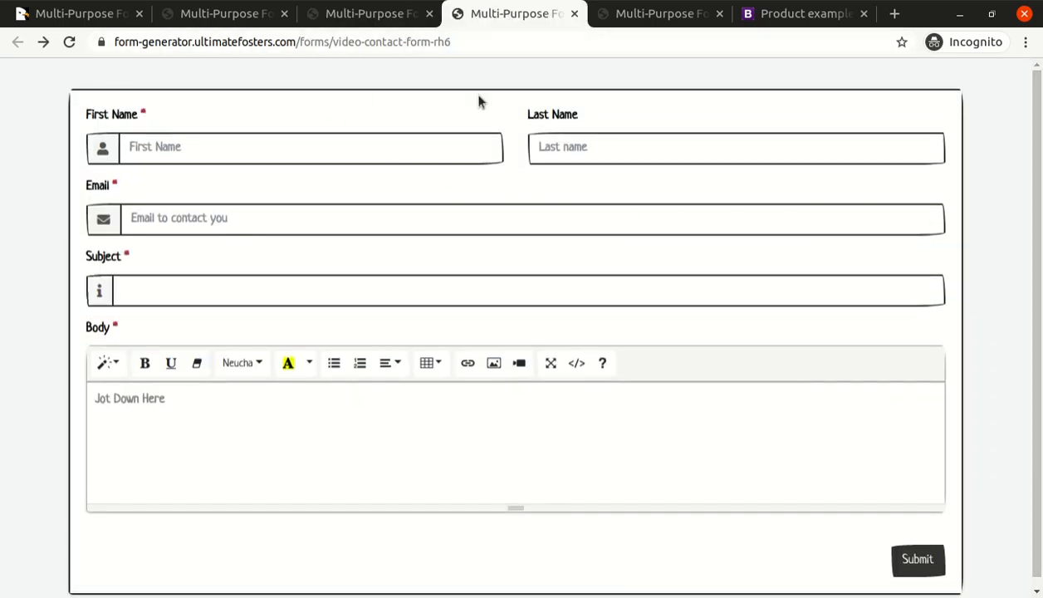
click(348, 15)
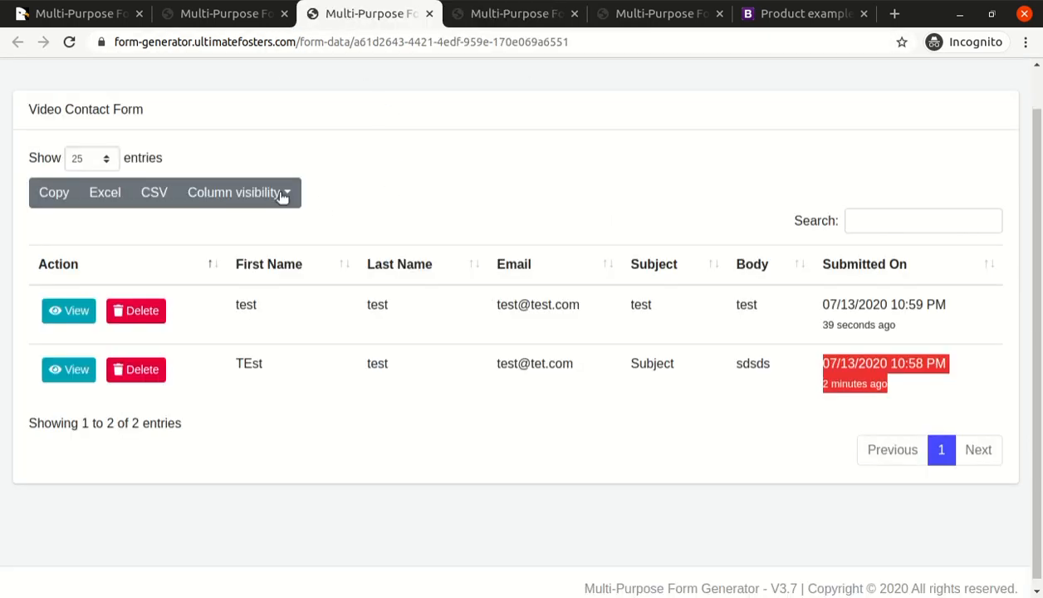
click(238, 20)
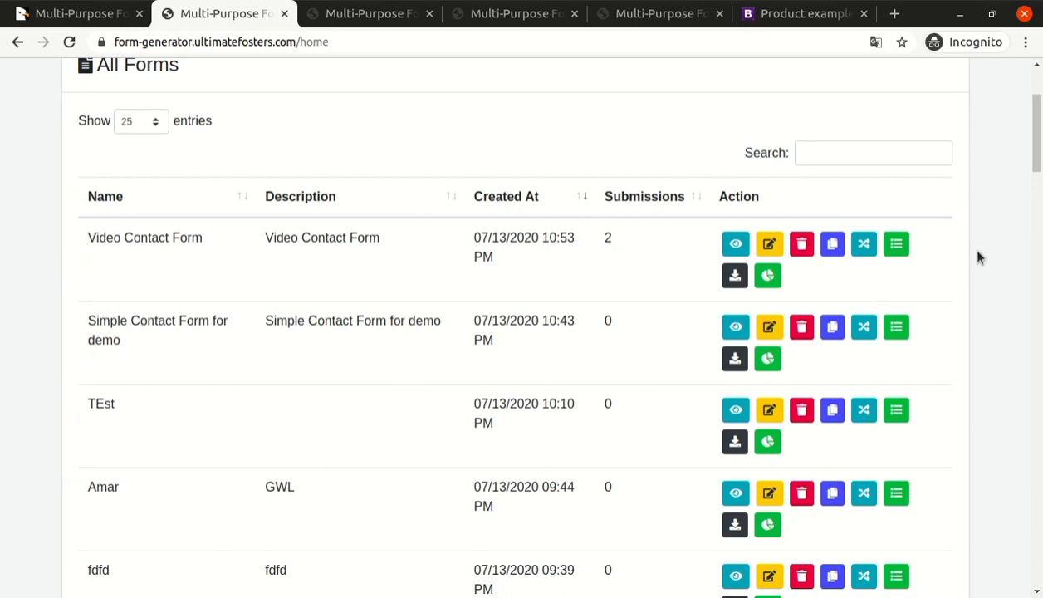
scroll(979, 257, up, 3)
scroll(978, 257, down, 5)
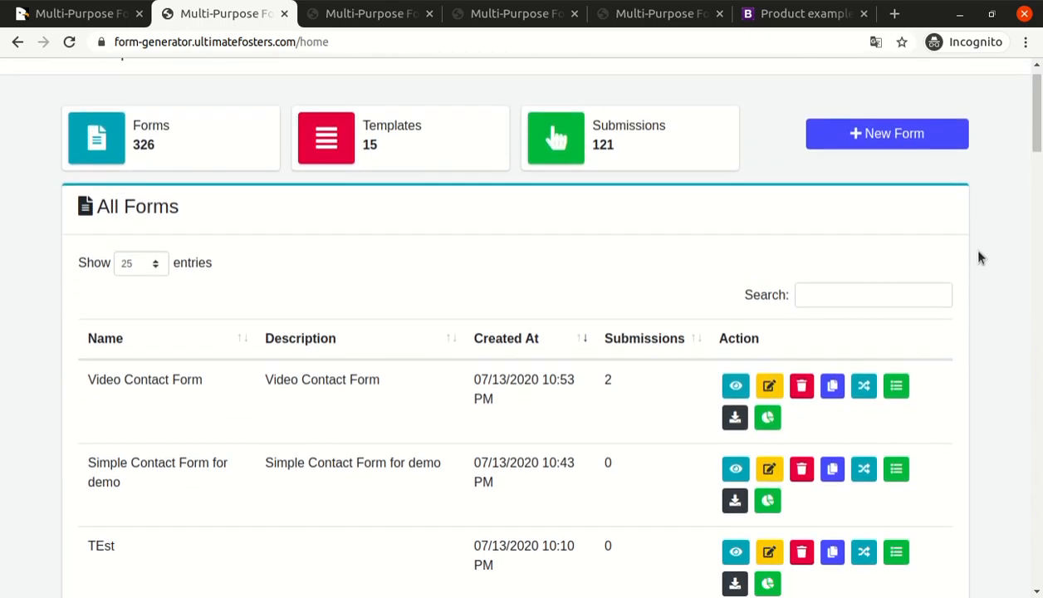
scroll(979, 259, up, 4)
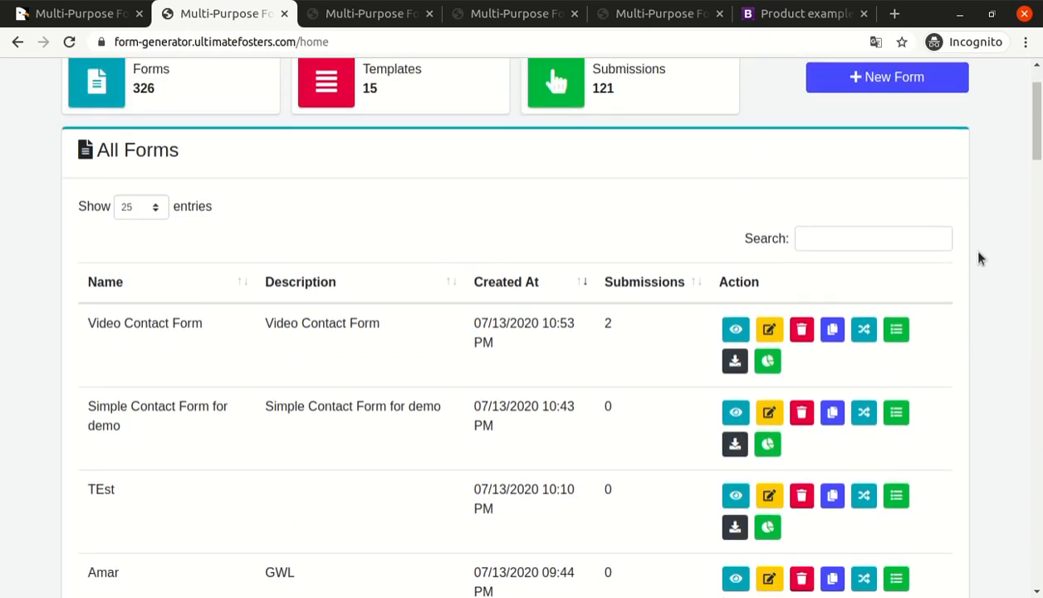
scroll(978, 259, up, 1)
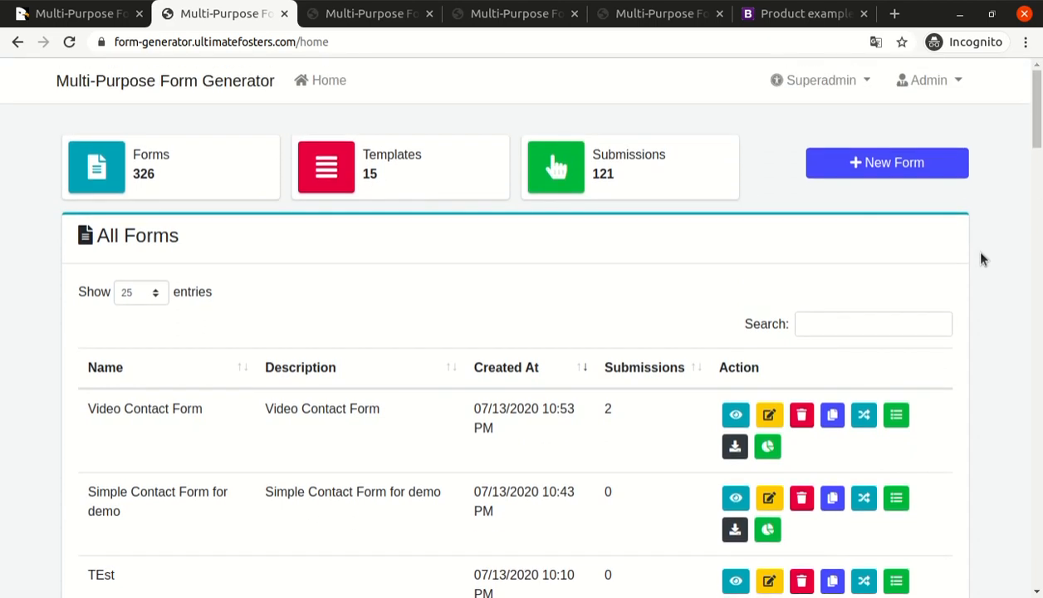
scroll(981, 259, down, 2)
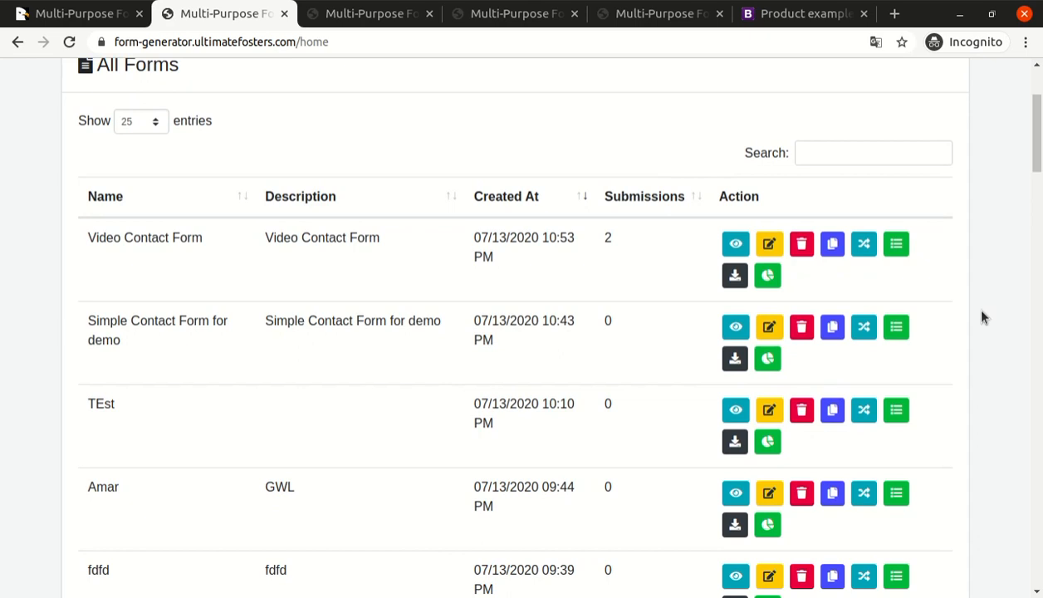
scroll(1030, 163, up, 2)
scroll(966, 293, down, 2)
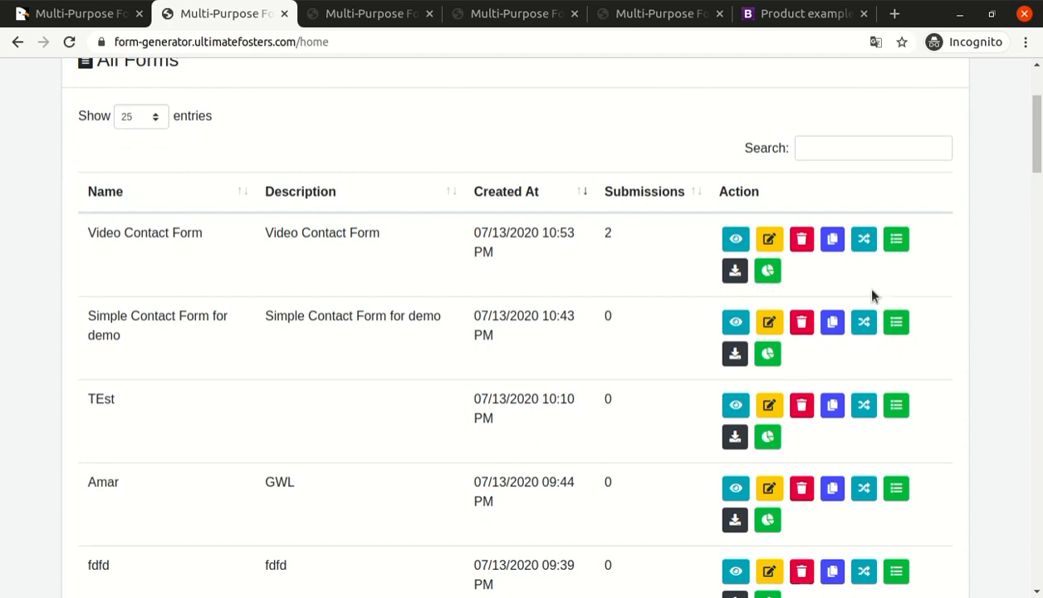
Generate the widget code for the Video Contact Form and select the complete iFrame code.
click(864, 241)
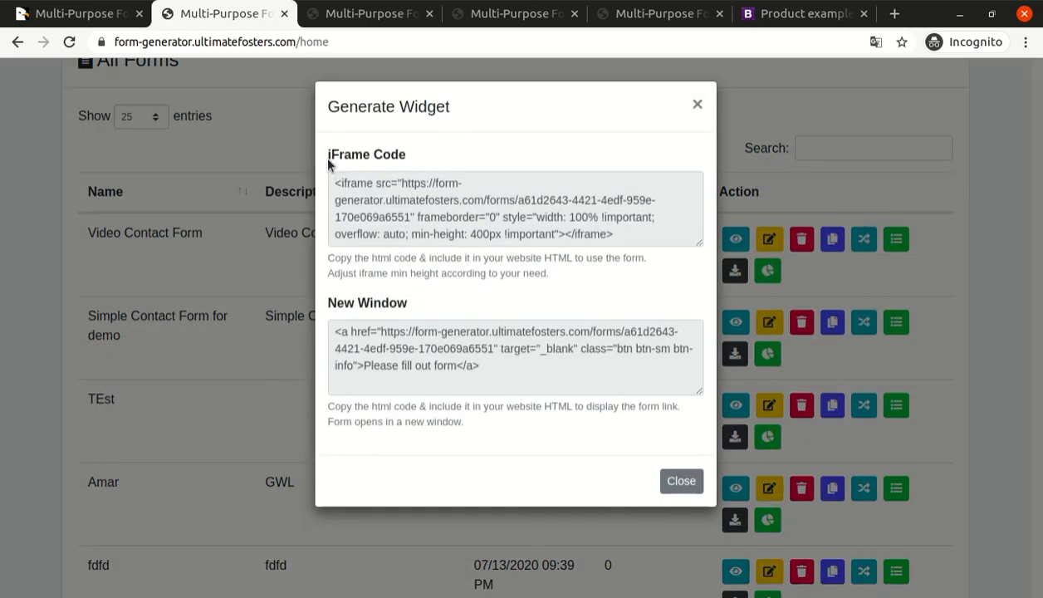
drag(329, 158, 428, 158)
drag(329, 304, 412, 342)
triple_click(421, 349)
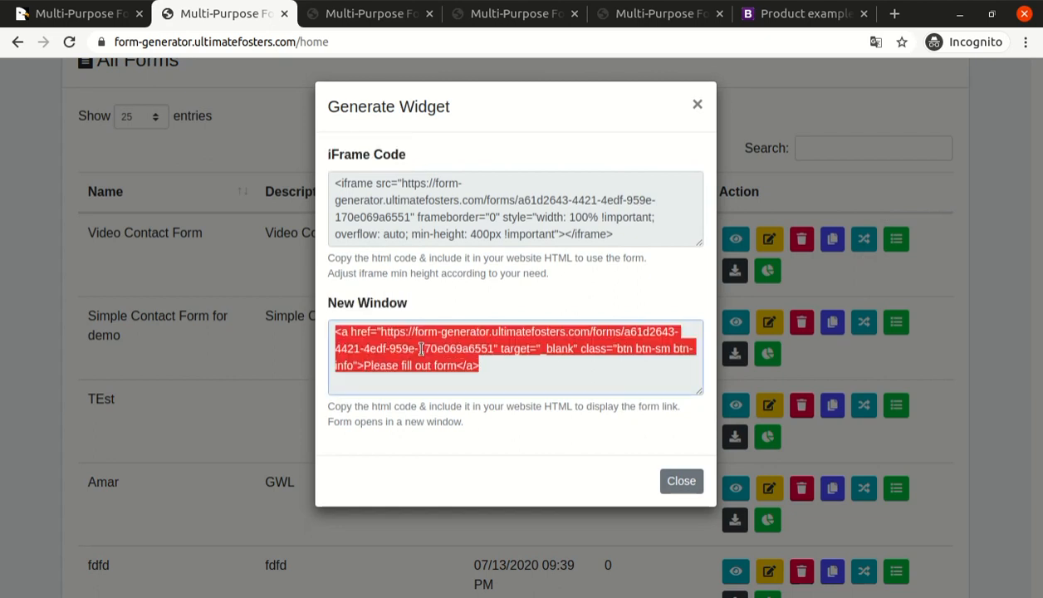
triple_click(387, 208)
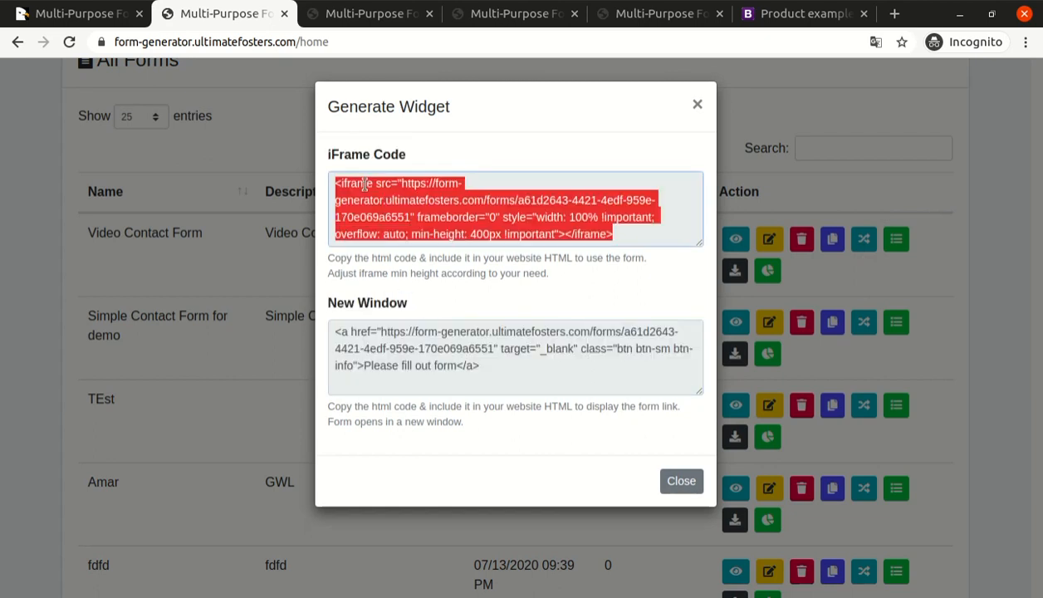
double_click(363, 185)
click(364, 185)
triple_click(362, 186)
Switch to the Bootstrap Product example page, go to the "Another headline" blocks, and reload to load the embedded form.
click(763, 19)
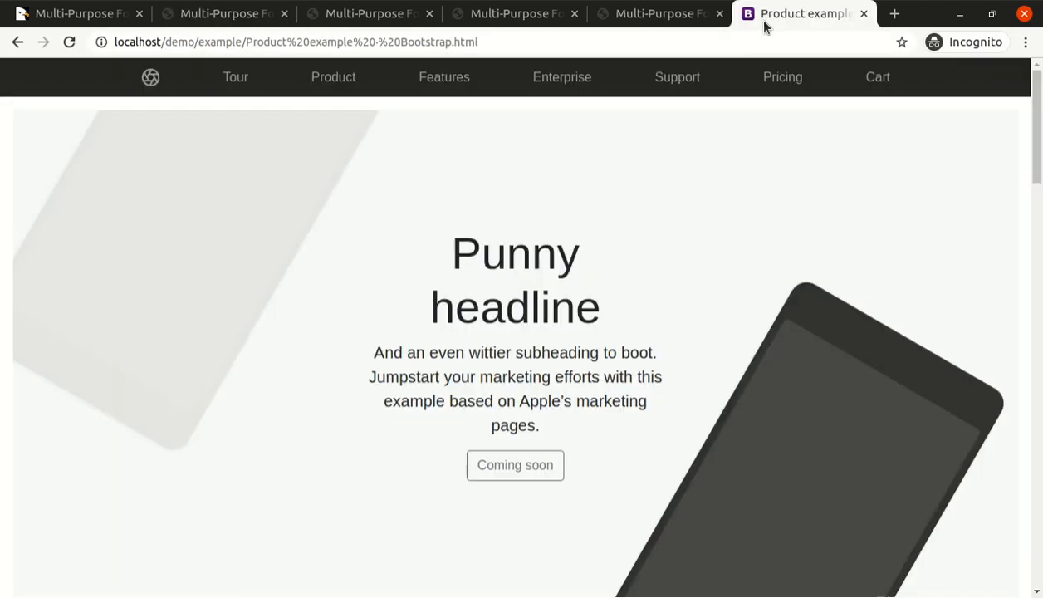
drag(1037, 127, 1037, 230)
click(480, 42)
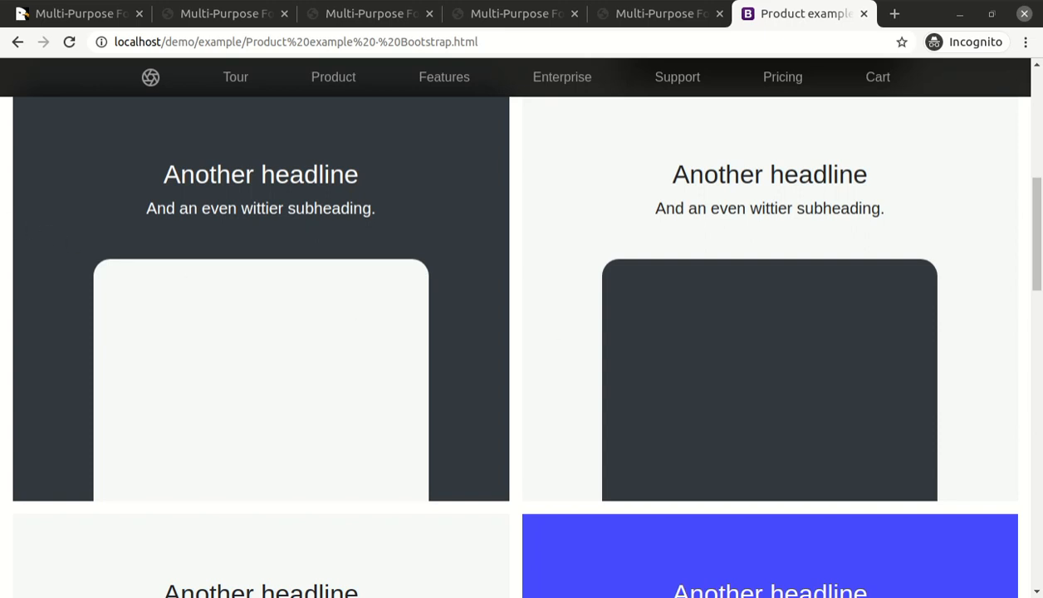
click(69, 41)
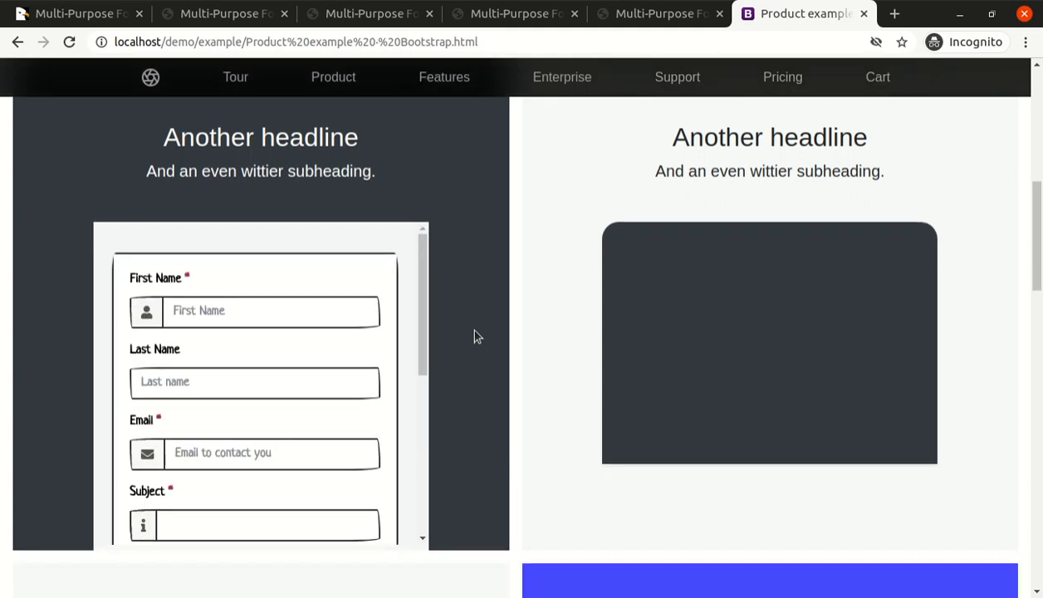
Examine the contact form embedded in the dark headline block from its first field to the submit button and back.
scroll(479, 349, down, 3)
scroll(479, 347, up, 5)
scroll(477, 342, down, 3)
mouse_move(422, 264)
mouse_down()
mouse_move(426, 426)
mouse_move(423, 264)
mouse_up()
scroll(299, 240, down, 5)
scroll(289, 249, down, 3)
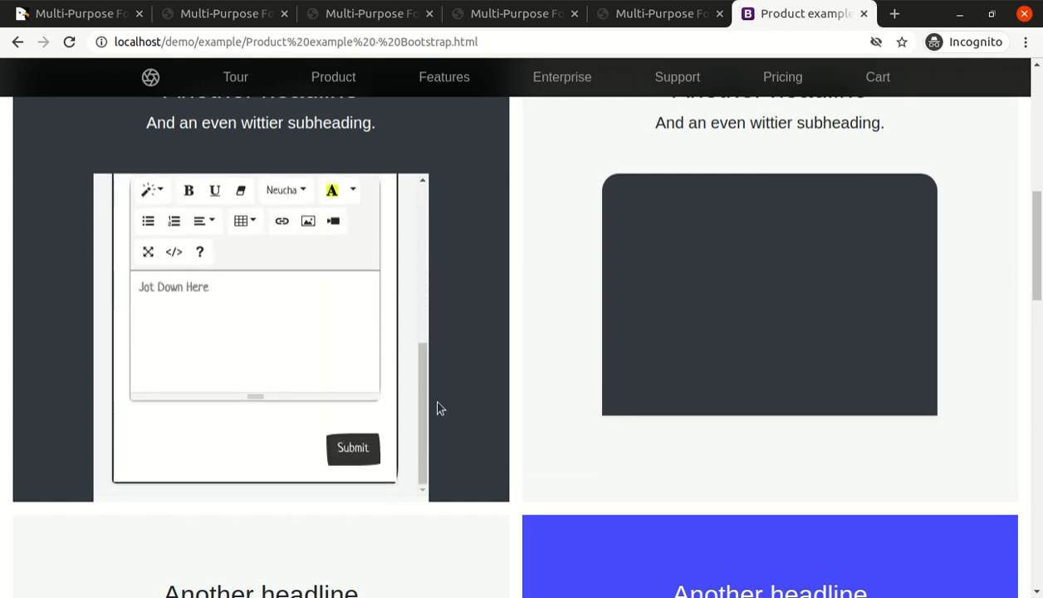
drag(426, 424, 428, 224)
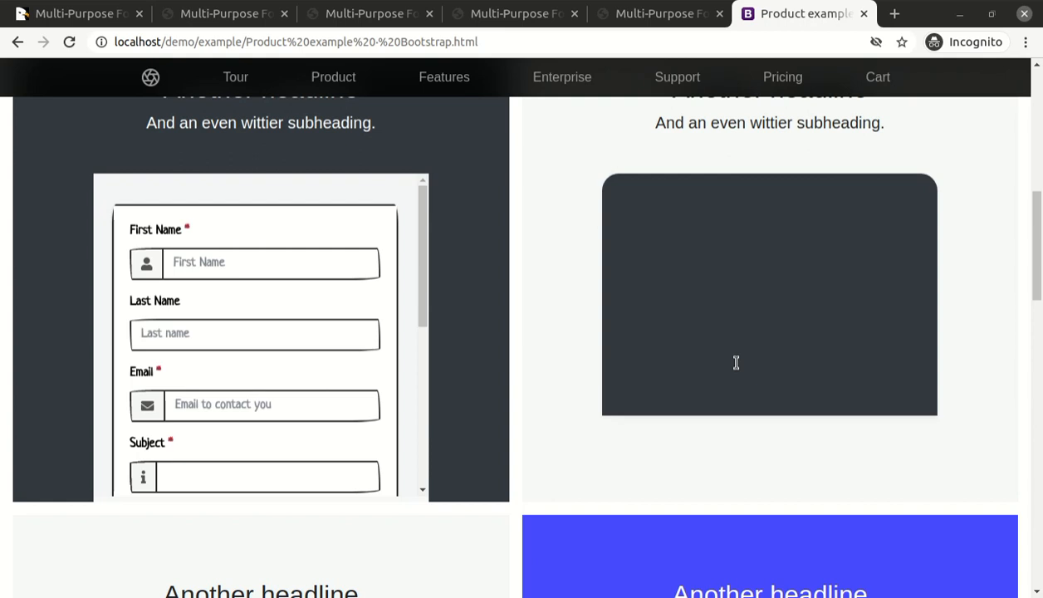
Reload the Product example page twice and check how the full height of the embedded form fits its block.
click(80, 43)
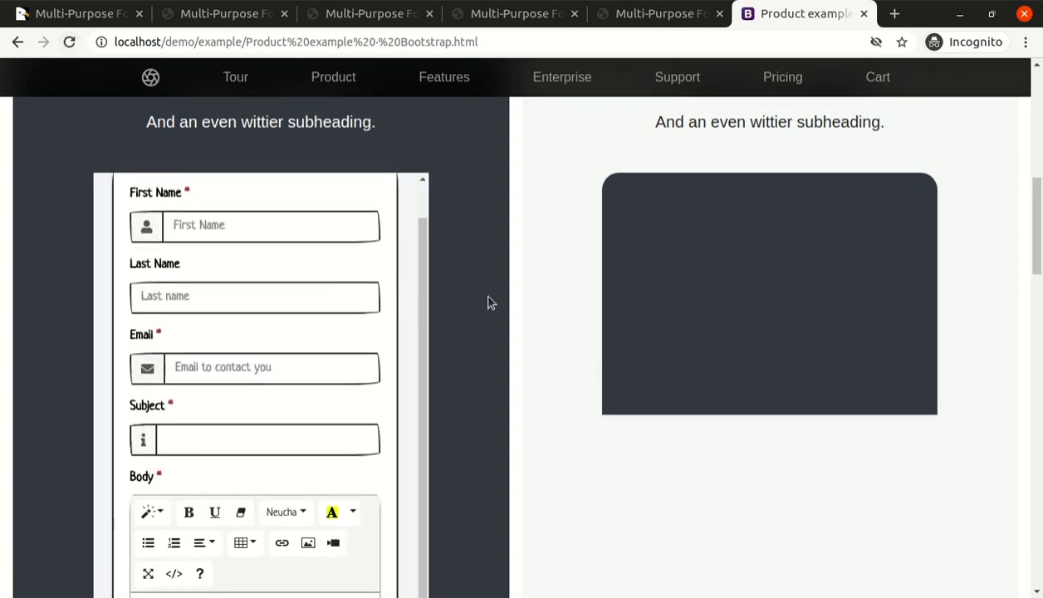
scroll(488, 300, down, 4)
scroll(401, 380, down, 2)
scroll(421, 322, up, 3)
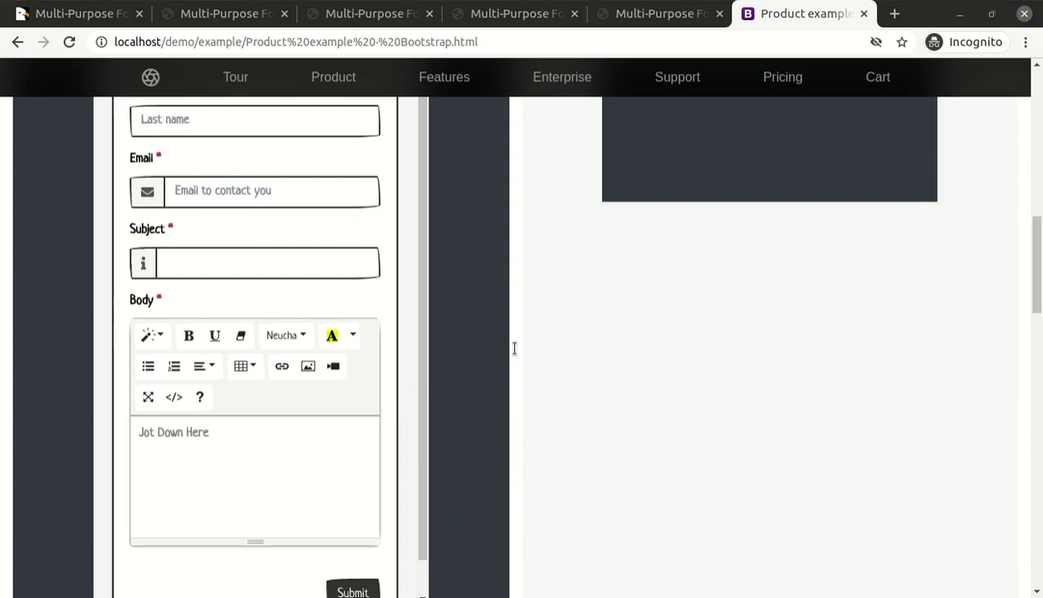
click(69, 42)
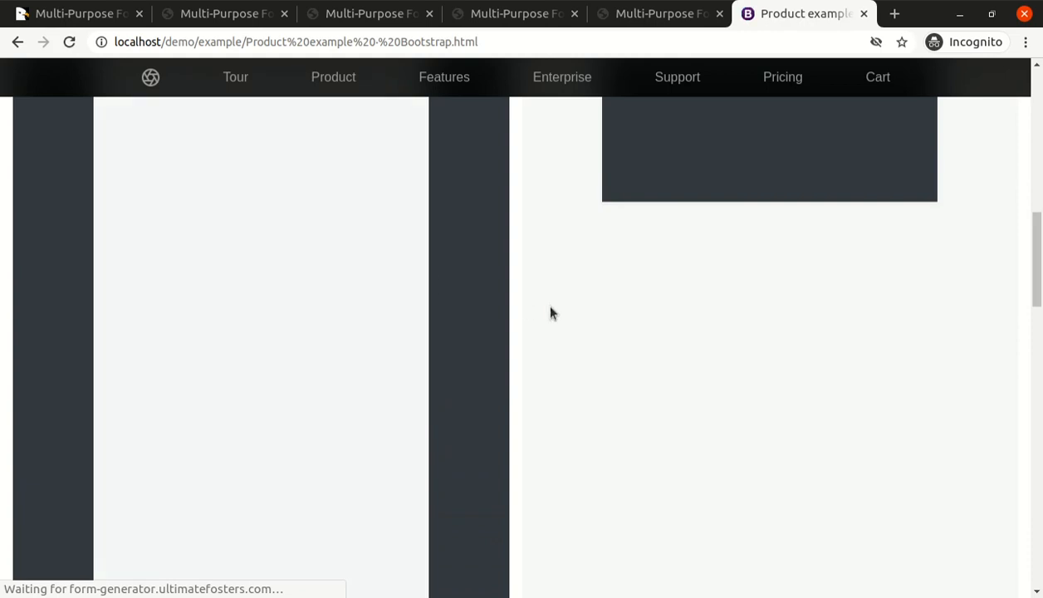
scroll(445, 338, down, 3)
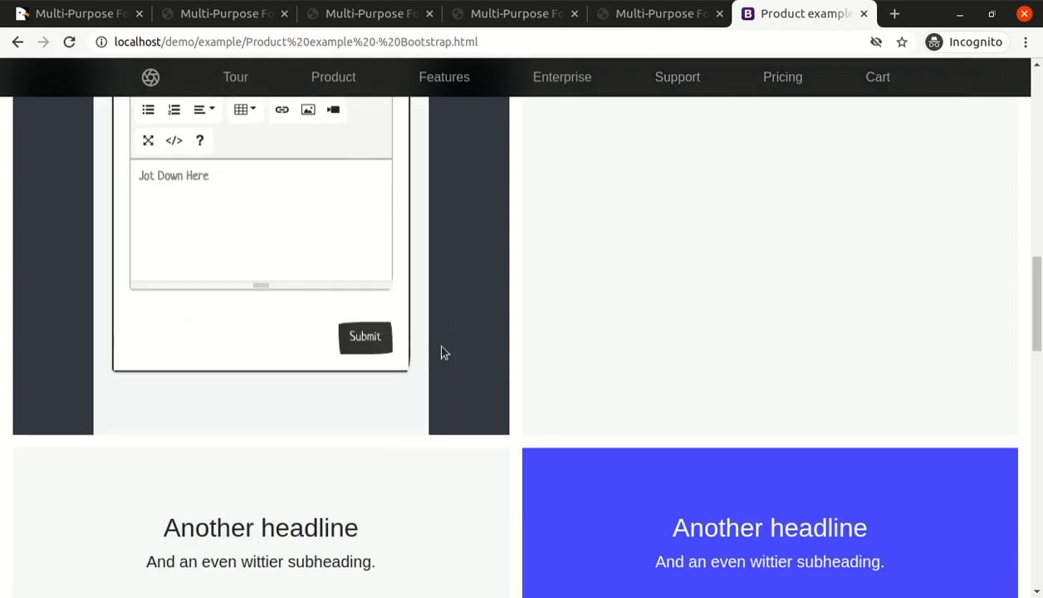
scroll(403, 319, up, 5)
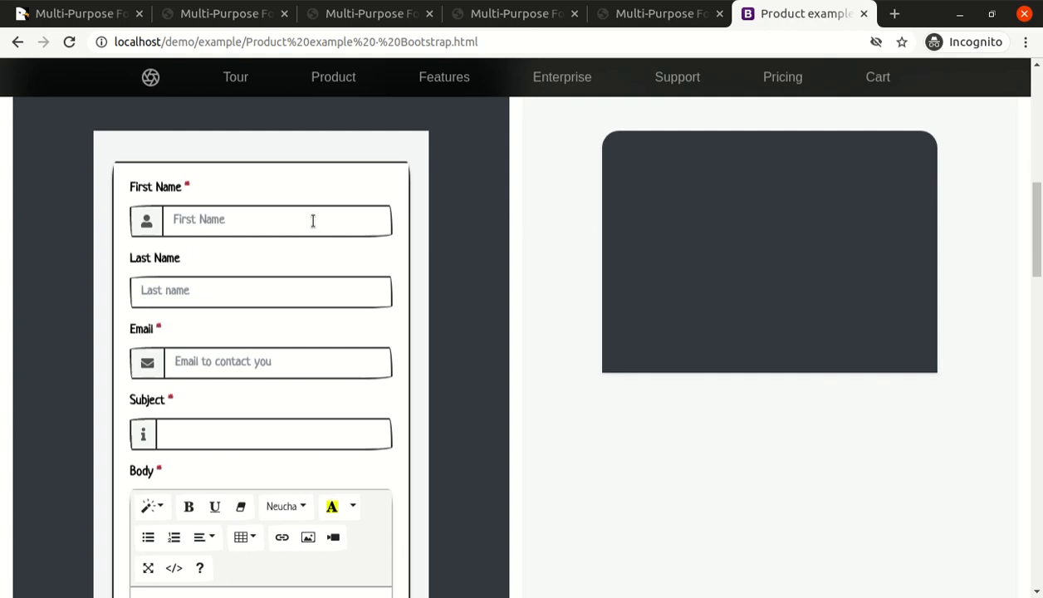
Fill in the embedded form with first name "ststic", last name "website" and a contact e-mail.
click(312, 220)
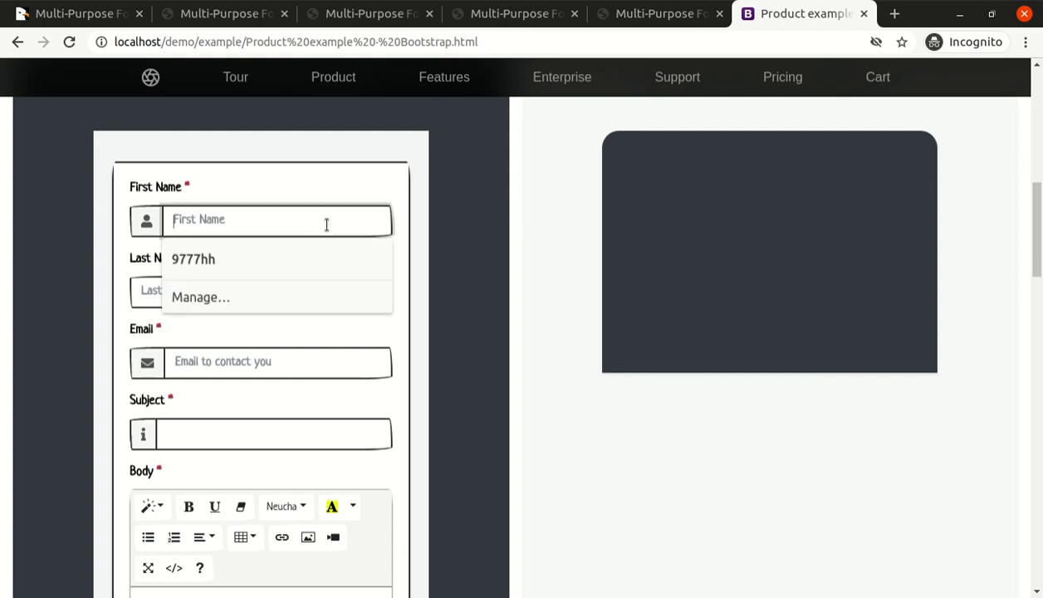
text(ts)
key(BackSpace)
key(BackSpace)
text(ststi)
key(Tab)
text(w)
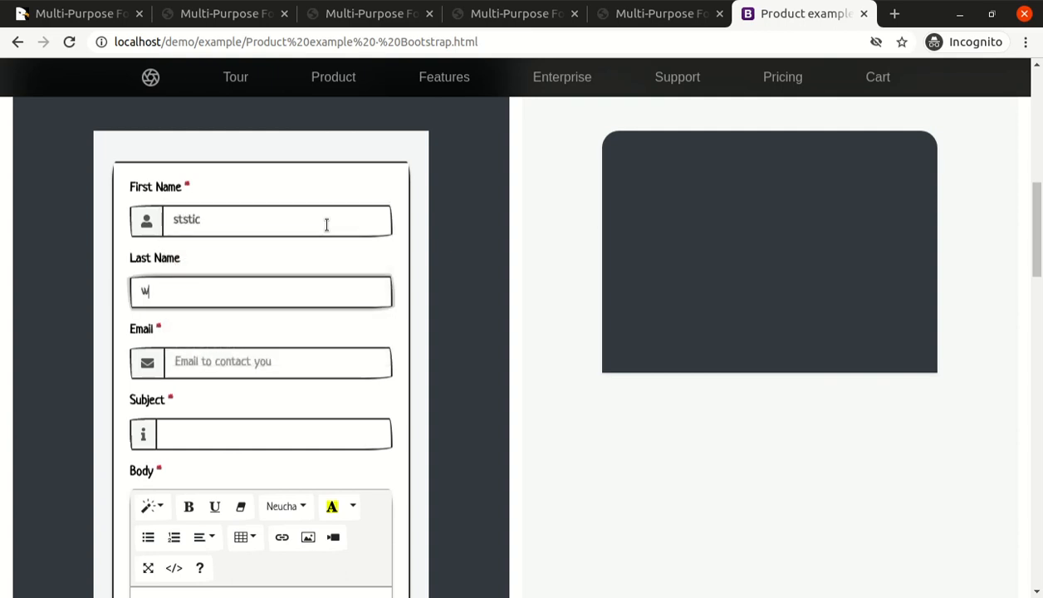
key(Tab)
text(d)
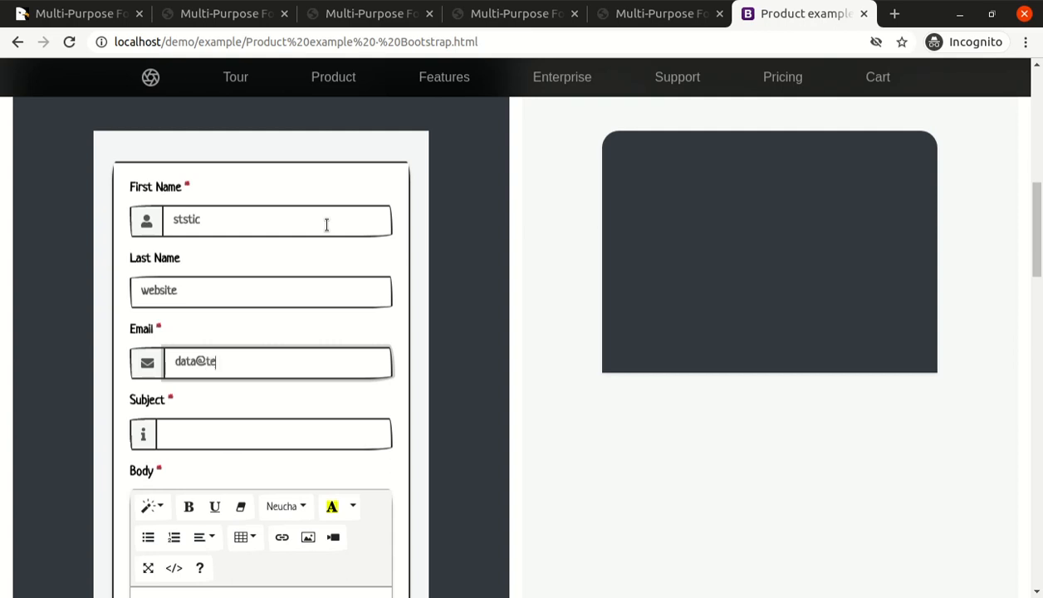
Enter "subecht" as the subject and "sdsd" as the body, and submit the embedded form.
key(Tab)
text(subecht)
key(Tab)
text(sdsd)
click(365, 491)
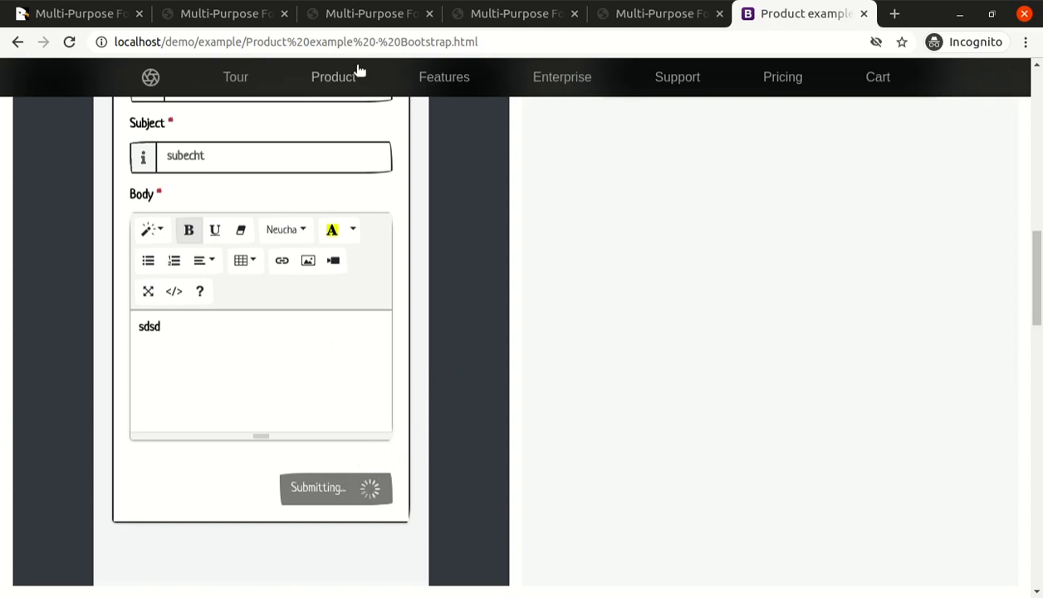
Go back to the Video Contact Form submissions, try sorting by first name, and reload the page to check for the new entry.
click(365, 15)
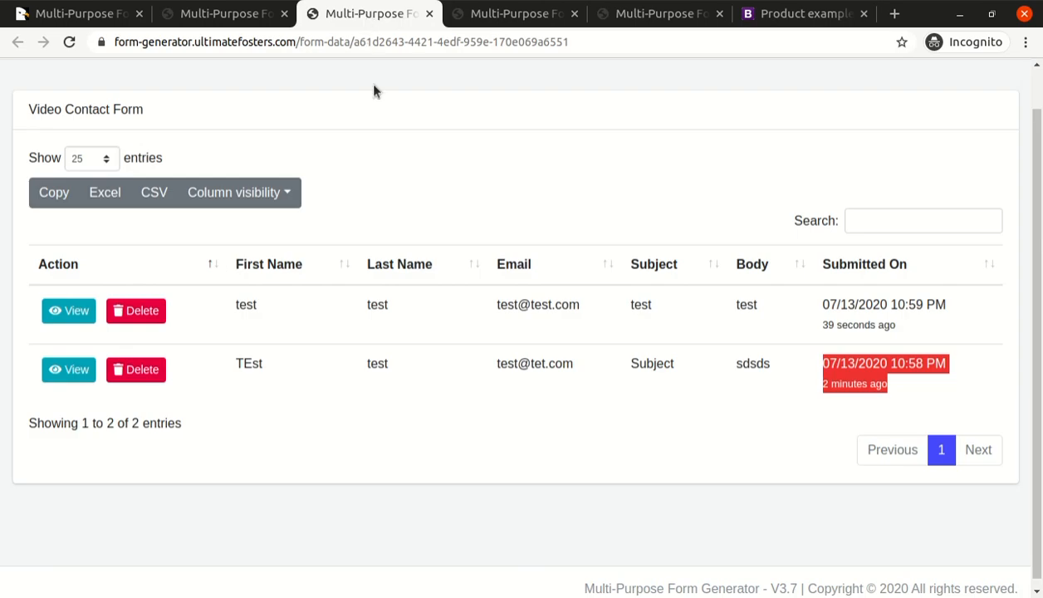
click(113, 273)
click(274, 274)
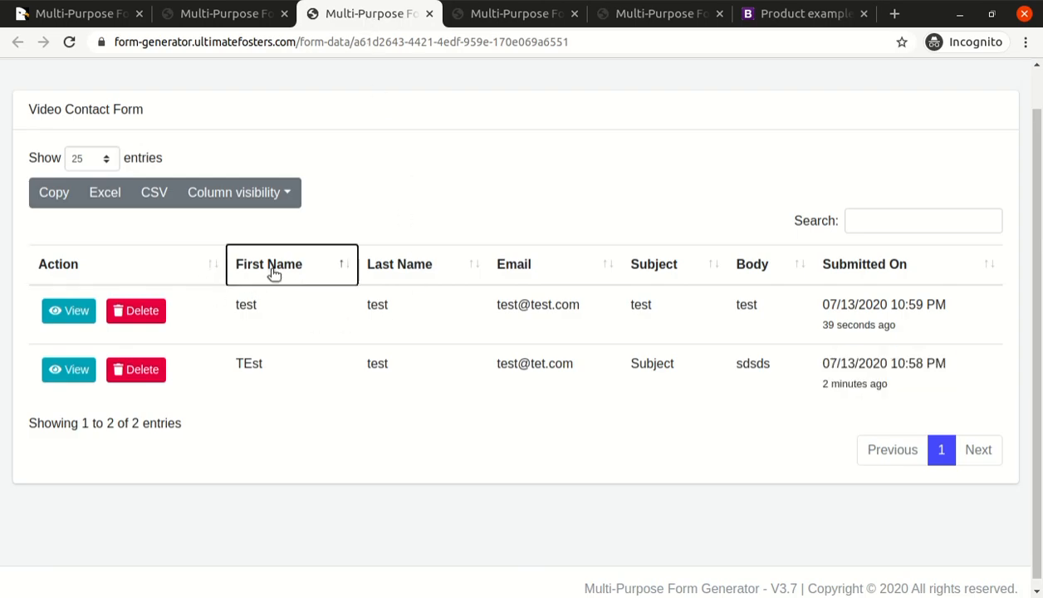
click(69, 43)
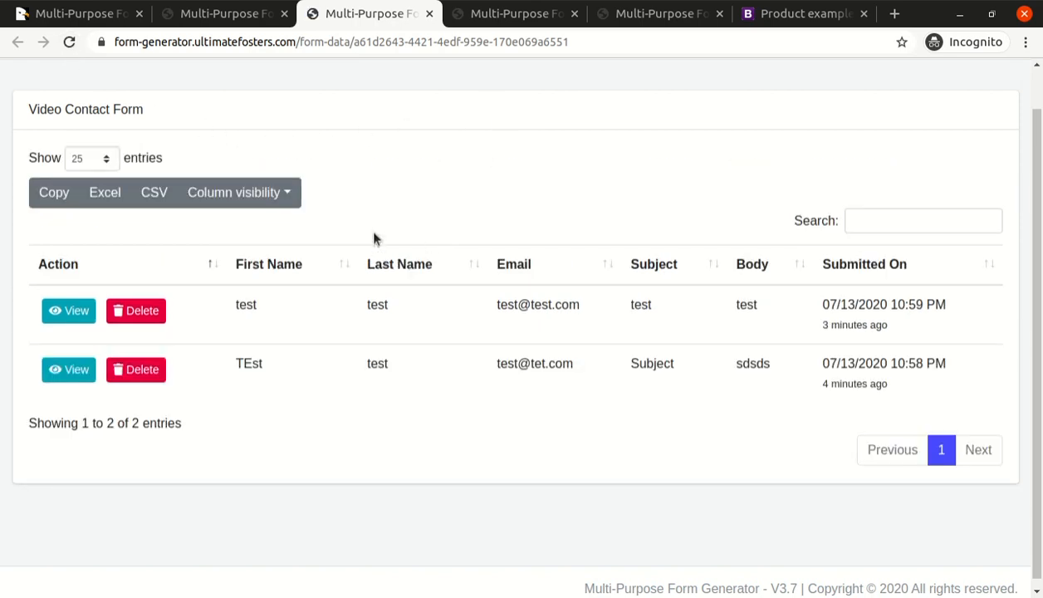
Return to the Generate Widget dialog and select the complete New Window link code.
click(238, 24)
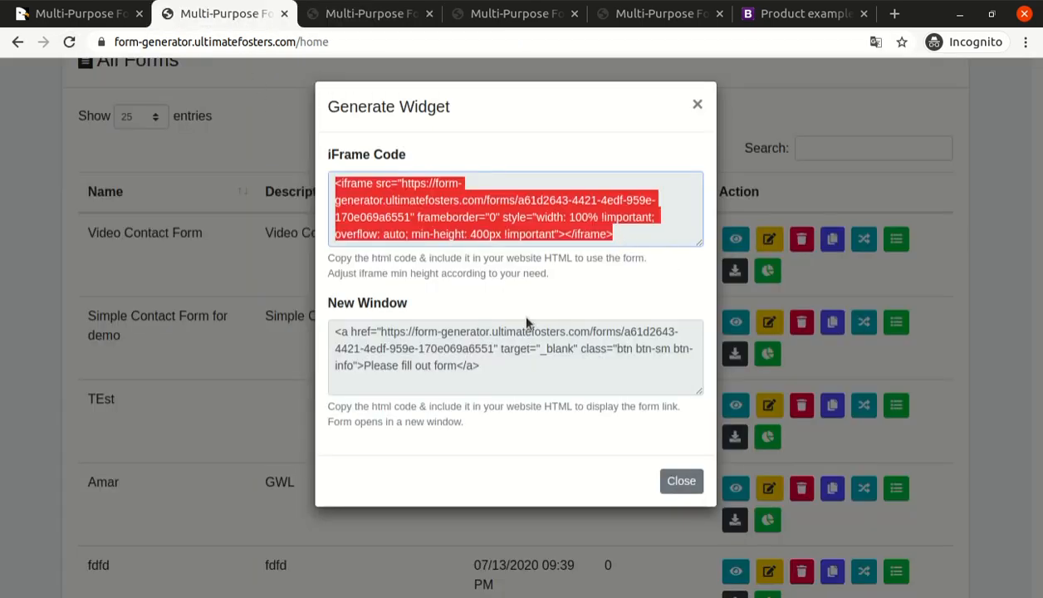
click(447, 335)
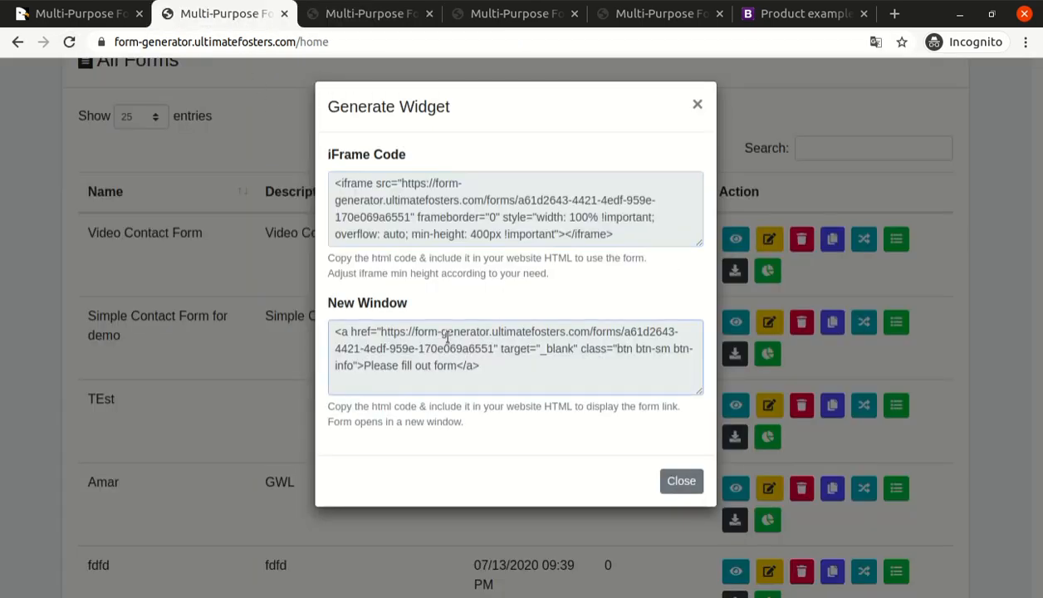
Select the New Window link code again and close the Generate Widget dialog.
triple_click(399, 342)
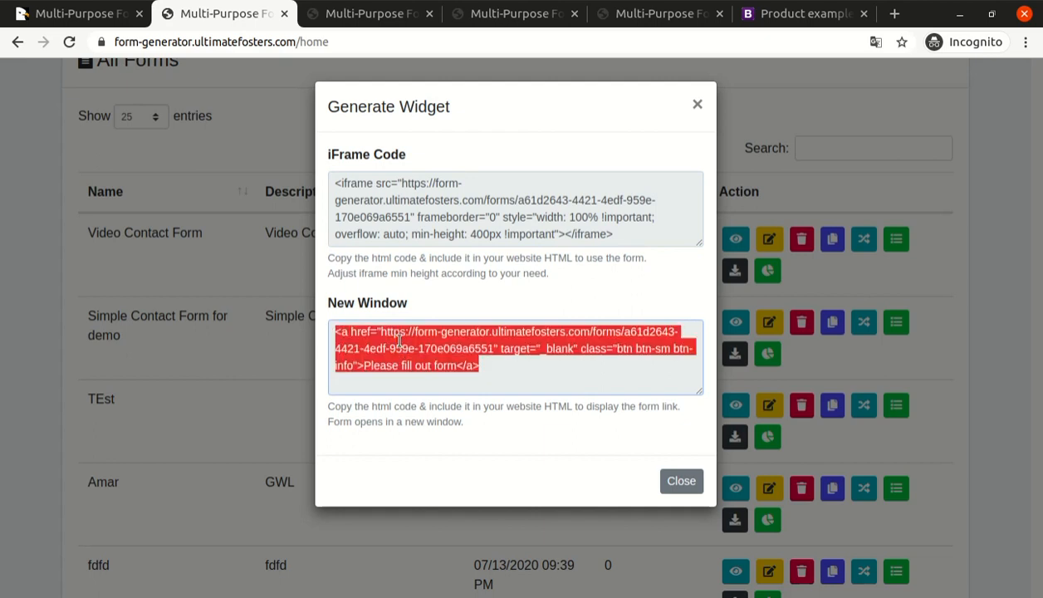
click(400, 341)
triple_click(400, 341)
click(695, 104)
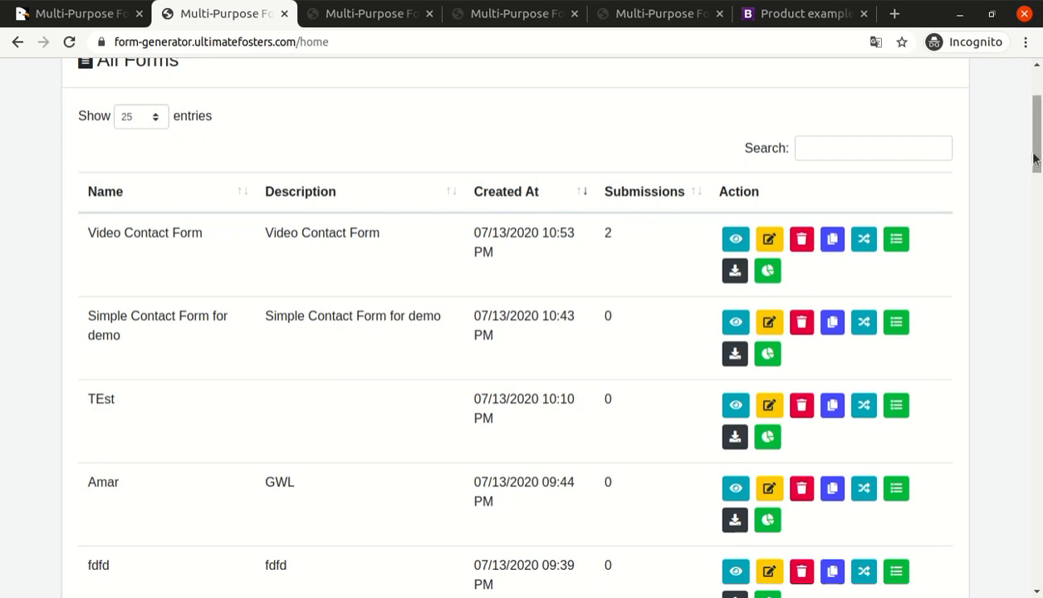
Look over the submissions list of the Video Contact Form.
scroll(427, 307, up, 2)
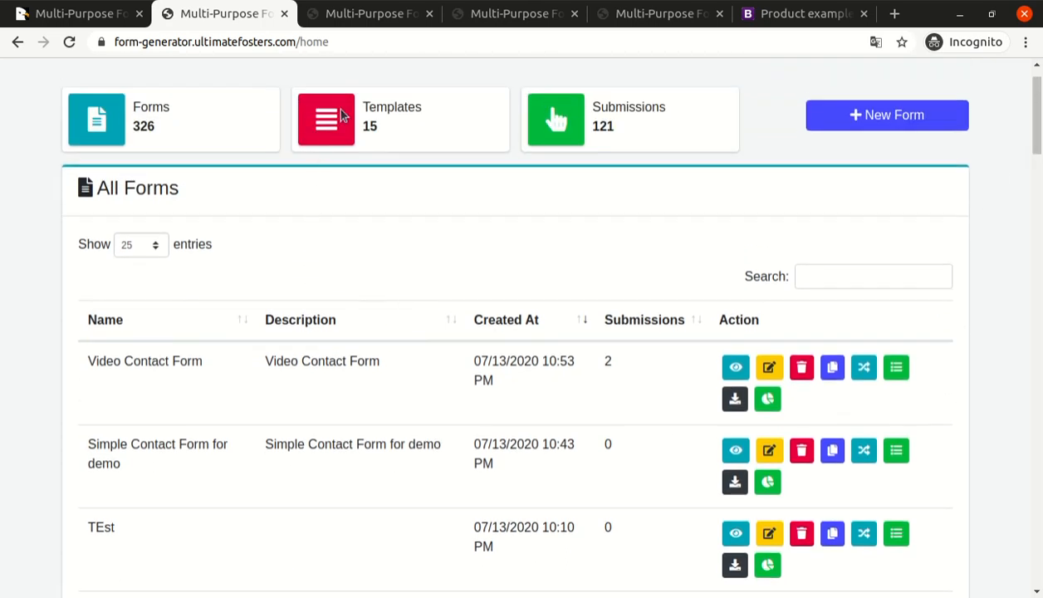
click(362, 19)
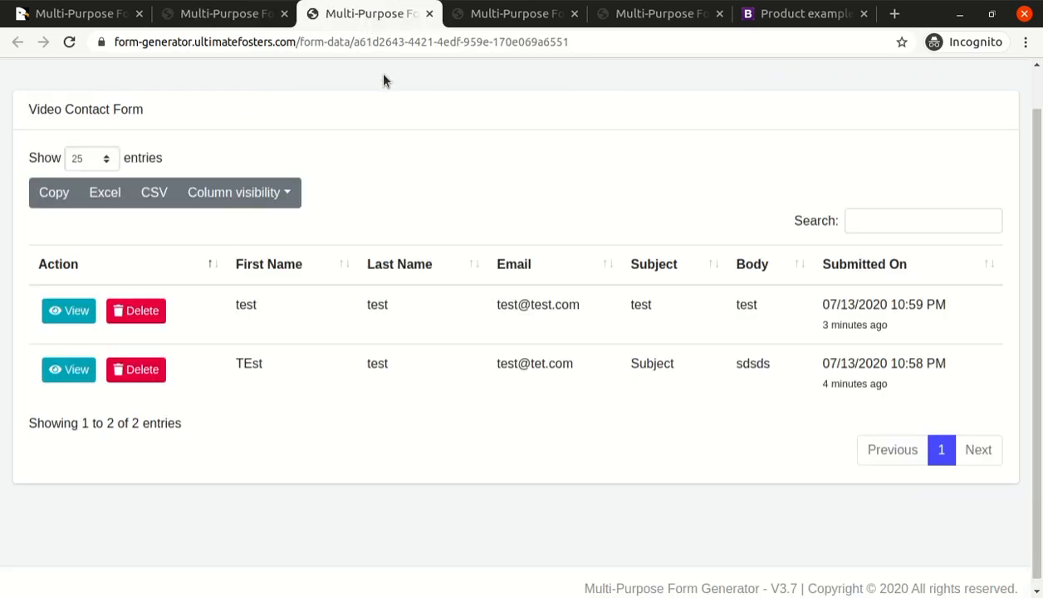
scroll(329, 117, up, 1)
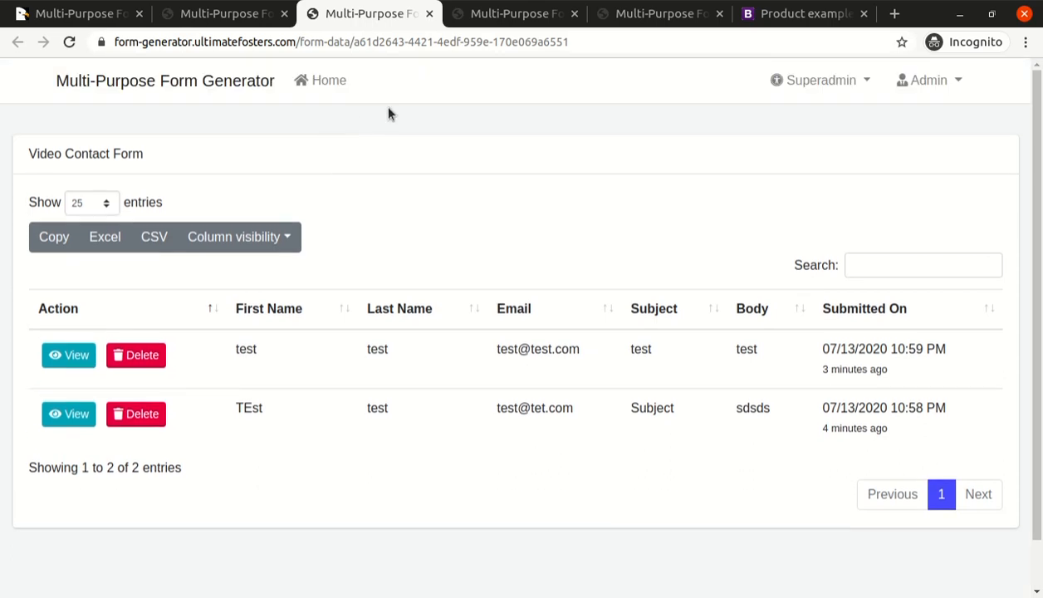
Return to the forms list and open the Video Contact Form for editing.
click(226, 15)
click(769, 367)
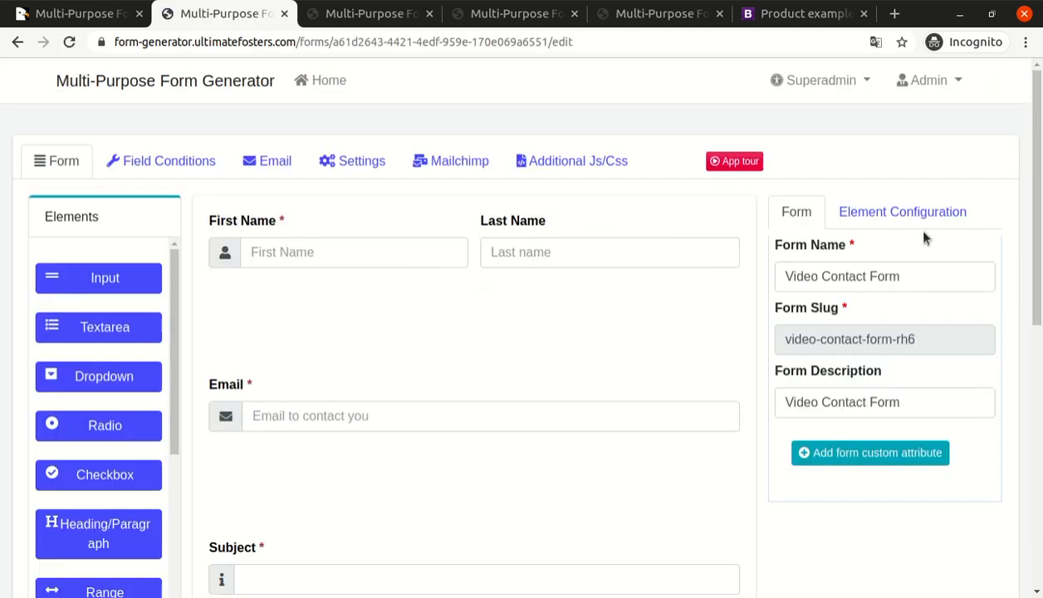
scroll(924, 235, down, 1)
scroll(655, 372, down, 3)
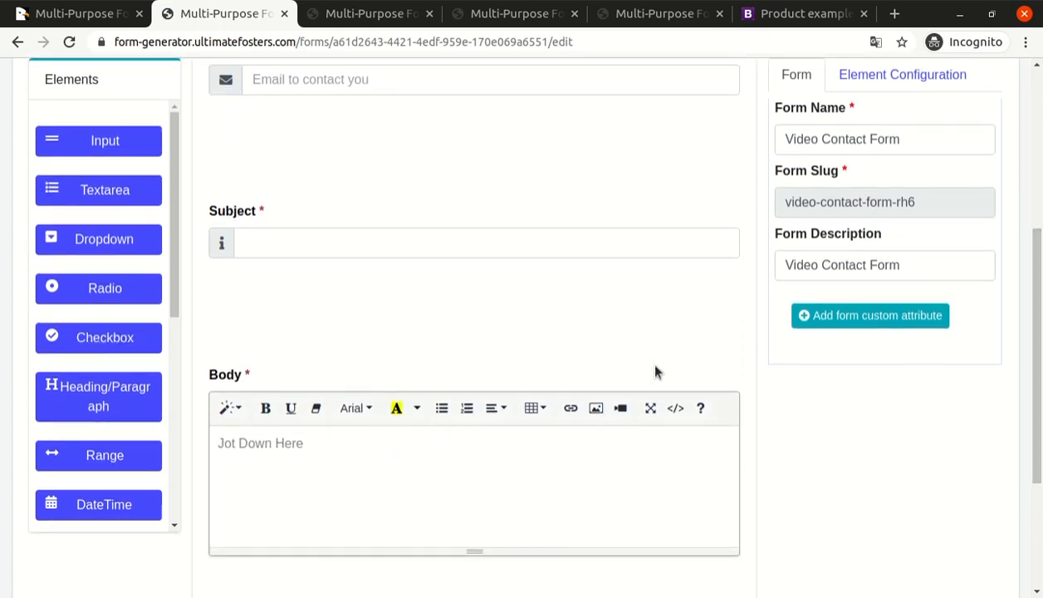
Add a DateTime element to the form and place it between the Email and Subject fields.
drag(174, 251, 170, 449)
scroll(176, 382, down, 1)
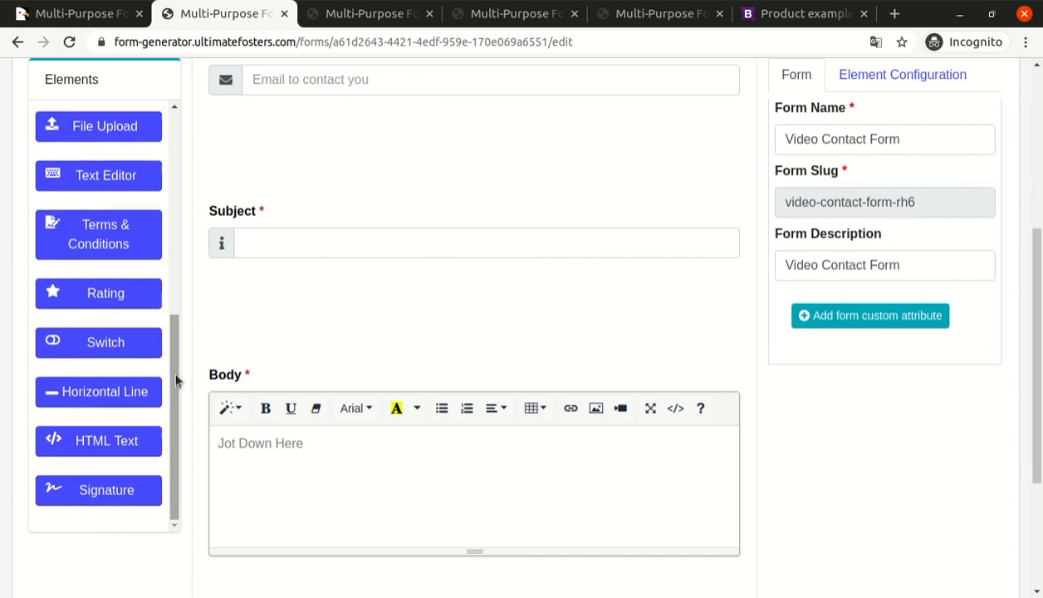
drag(177, 380, 174, 303)
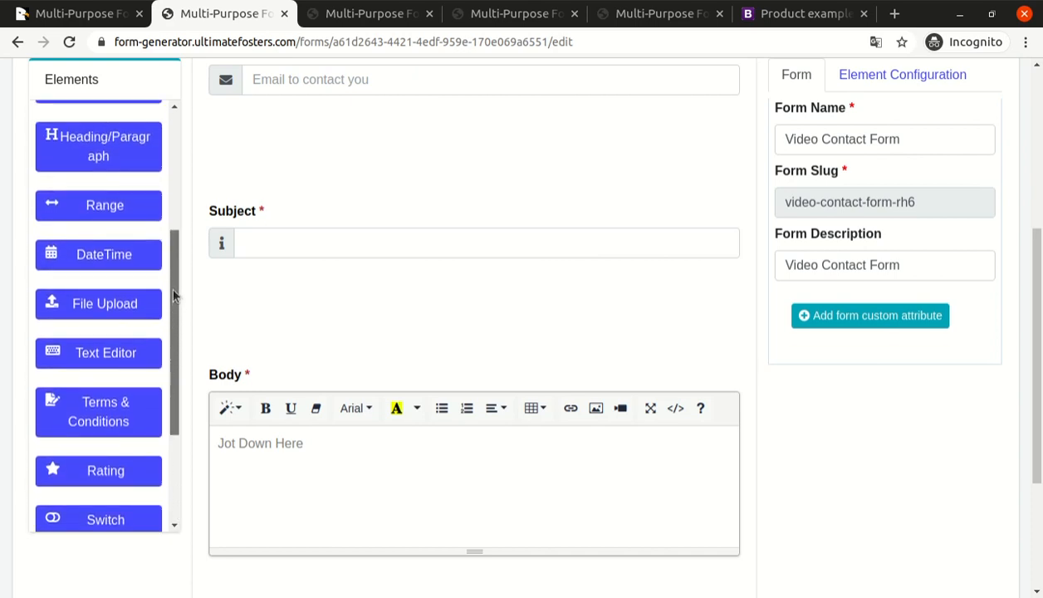
scroll(189, 341, up, 2)
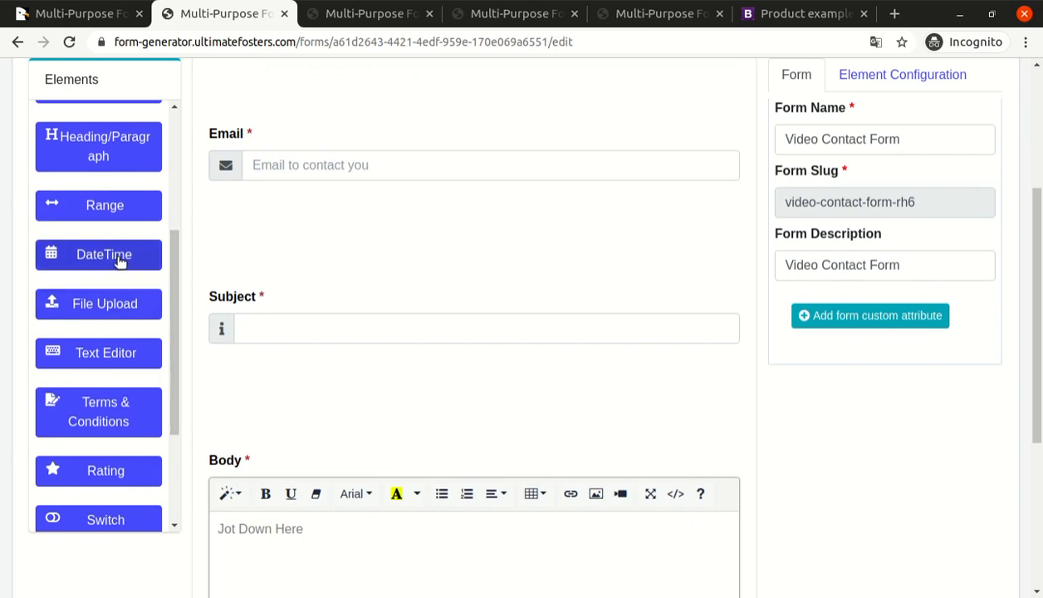
drag(121, 261, 308, 224)
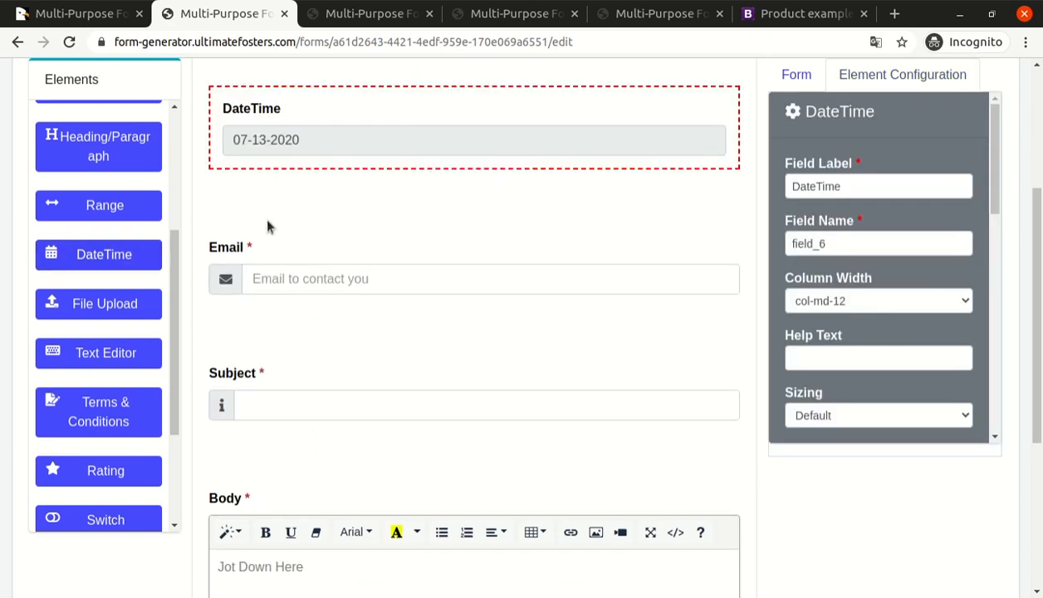
drag(225, 249, 233, 154)
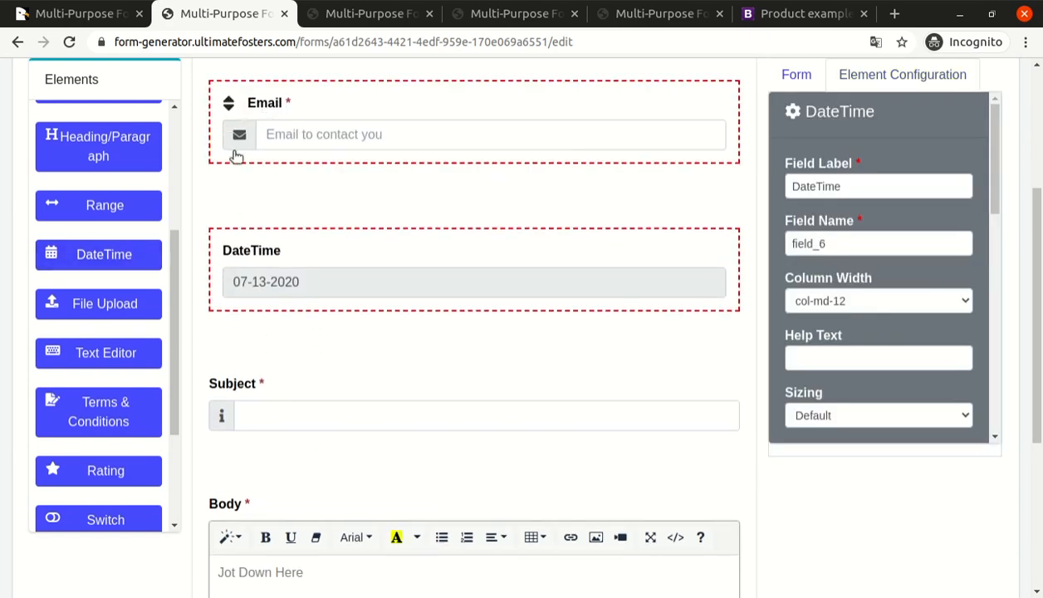
Set the DateTime element's field label to "When can we contact you?".
double_click(856, 187)
text(When ca)
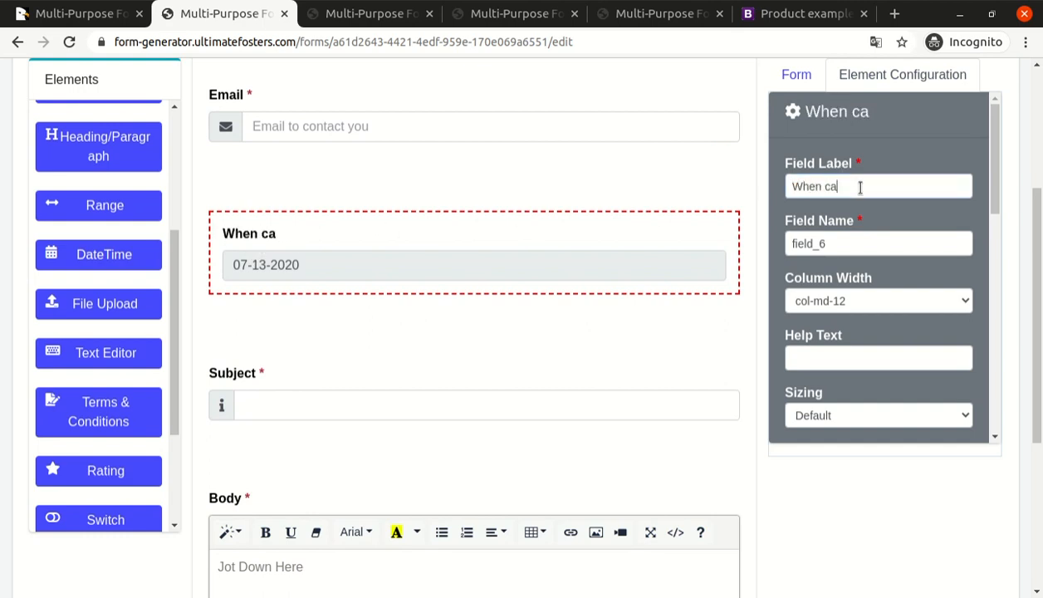
text(n we contact )
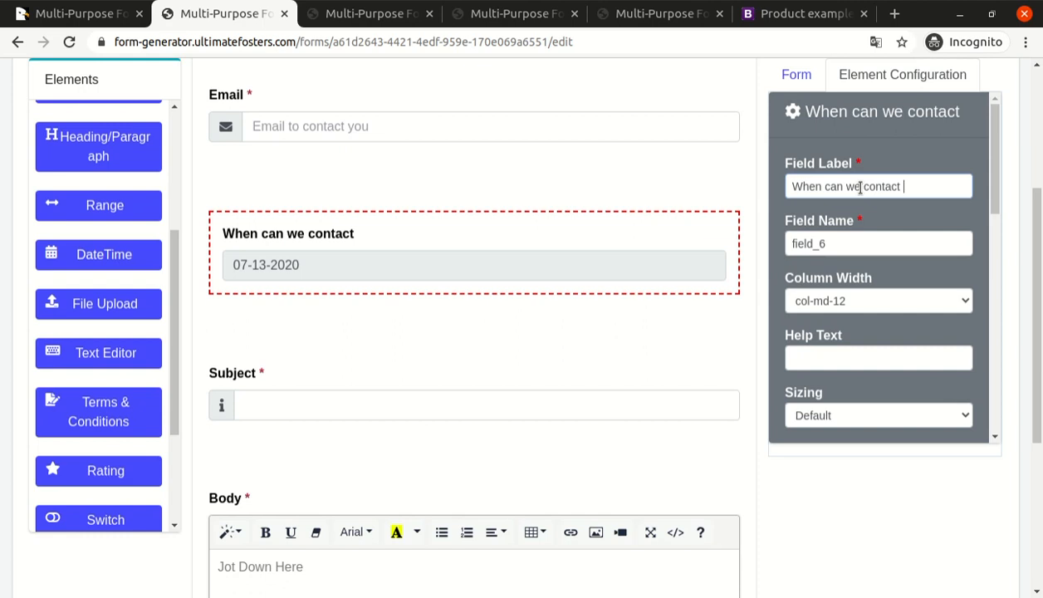
text(you?)
key(Tab)
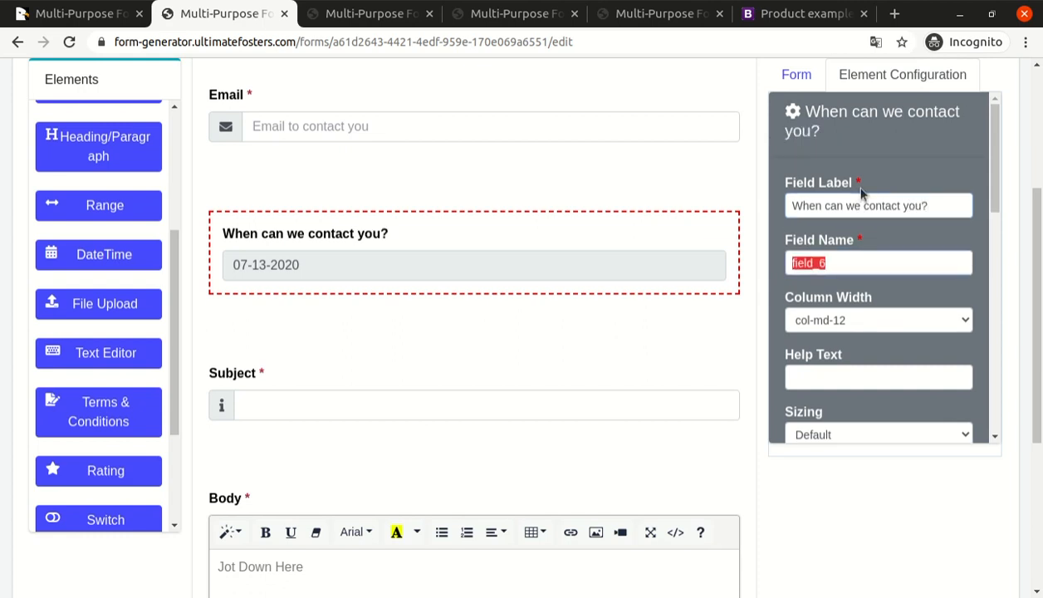
Limit the date field's range by setting its start date to Today and its end date to Current Month.
scroll(846, 308, down, 2)
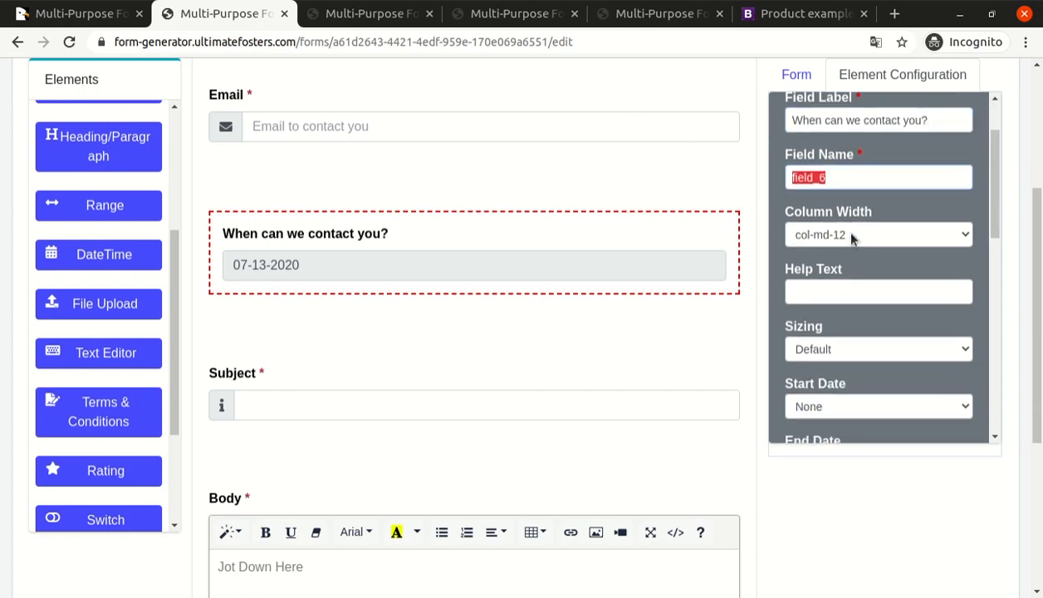
scroll(873, 272, down, 3)
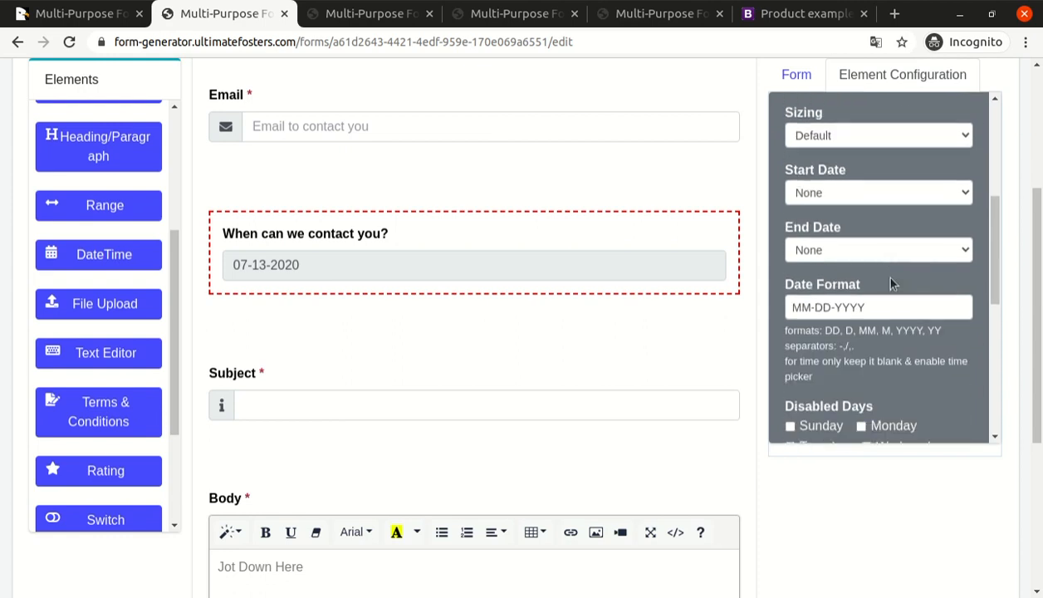
scroll(829, 271, up, 2)
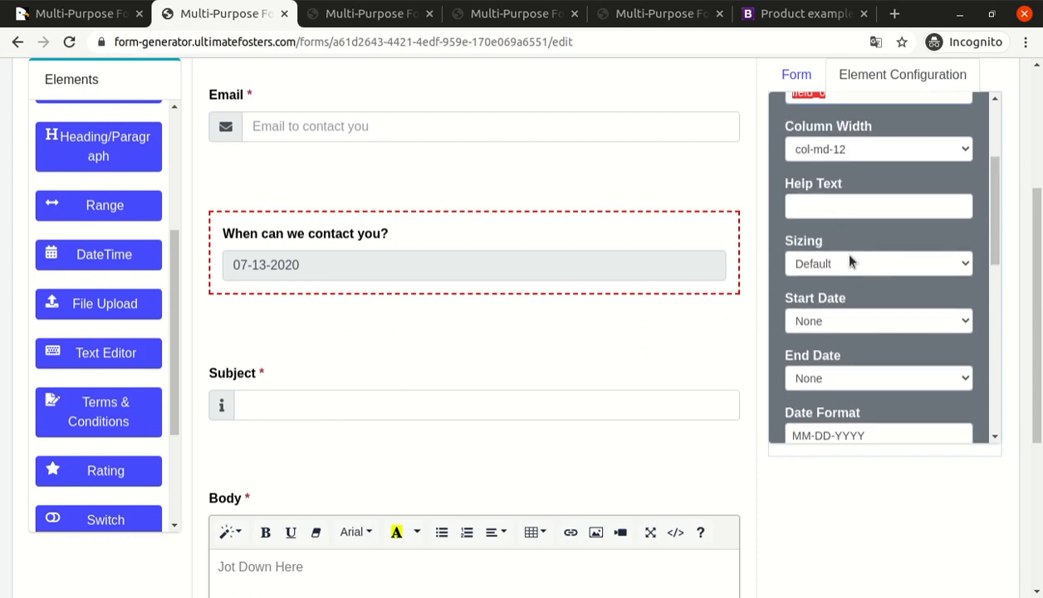
click(835, 265)
click(844, 322)
click(847, 361)
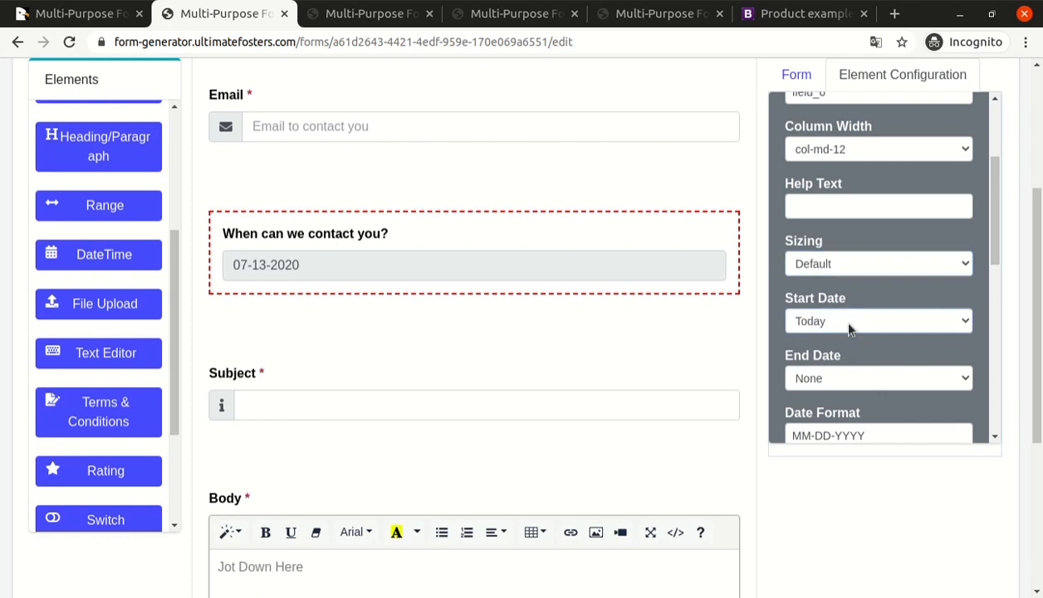
scroll(849, 329, down, 2)
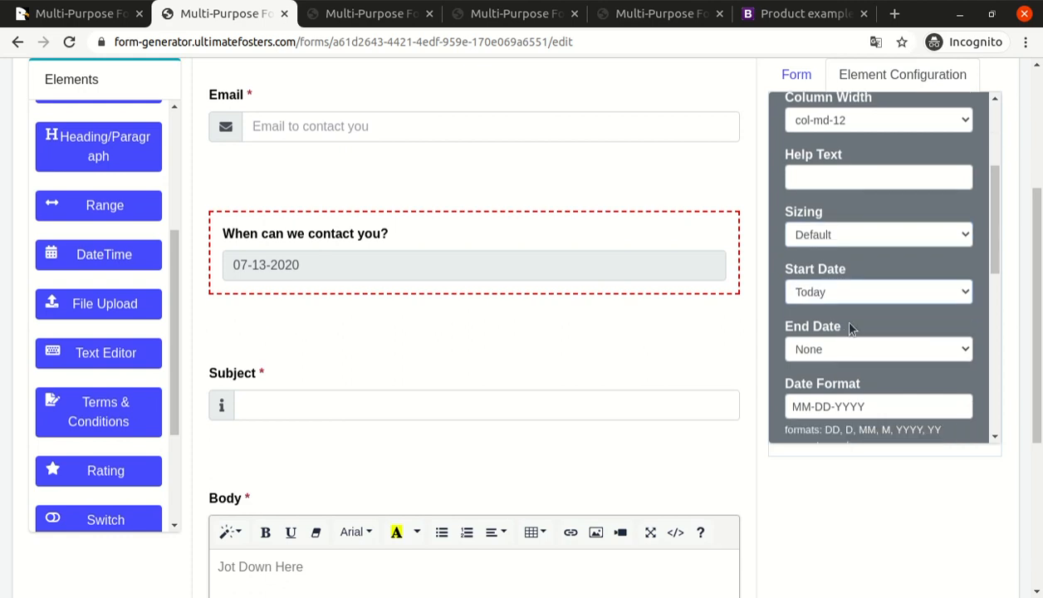
key(Down)
scroll(865, 310, down, 2)
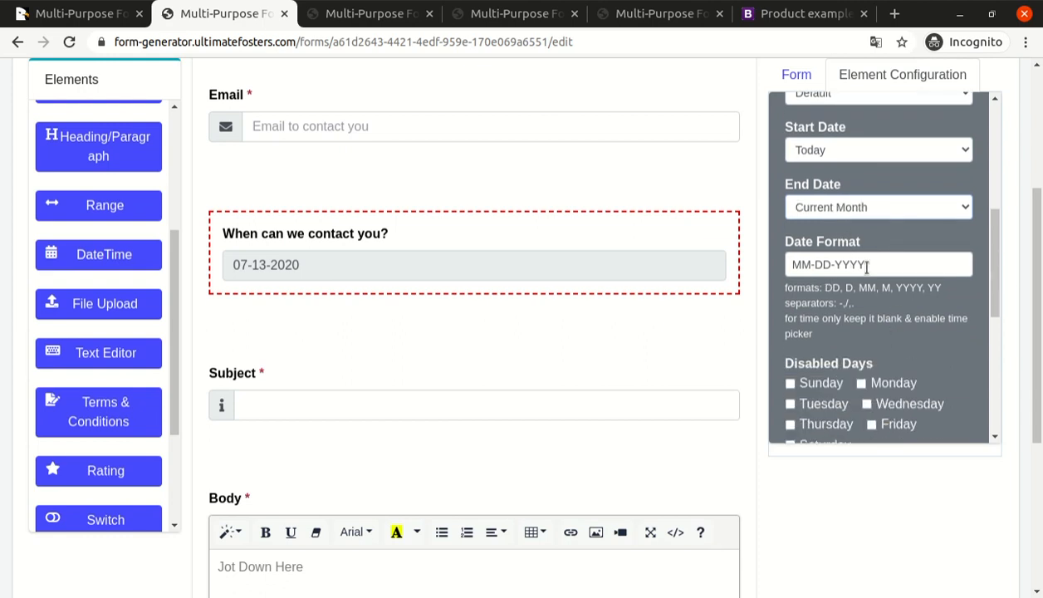
Disable Sunday and Saturday for the date field and enable its time picker with the 24 hour format.
scroll(866, 266, down, 3)
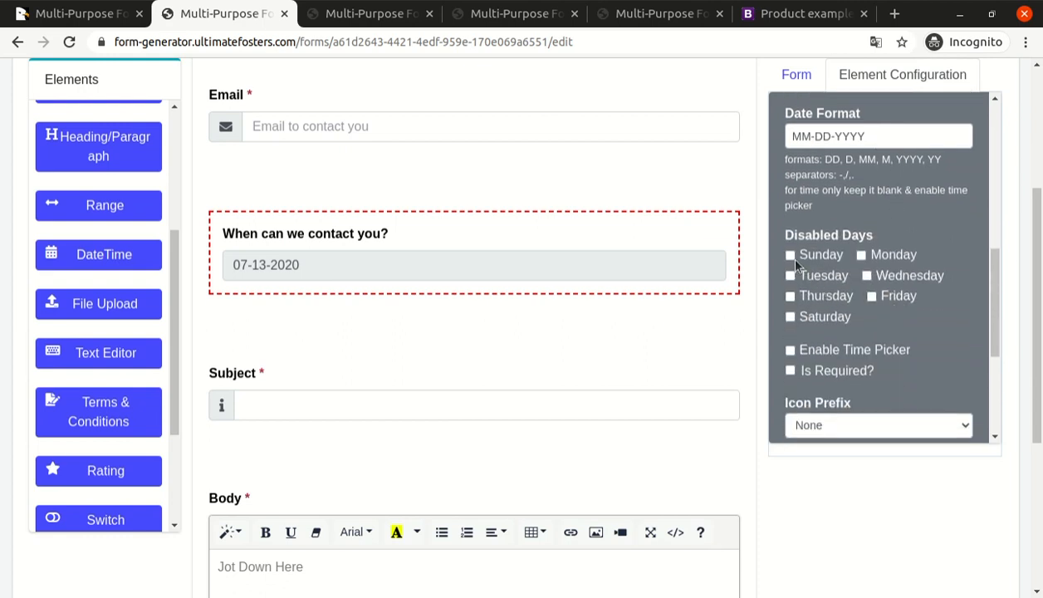
click(839, 320)
scroll(890, 313, down, 3)
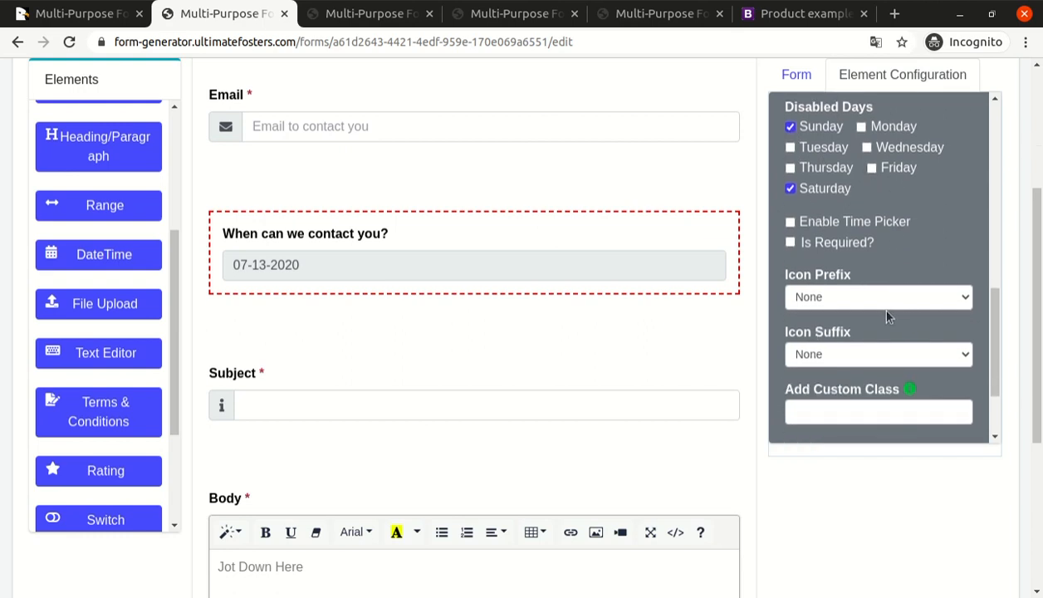
click(827, 223)
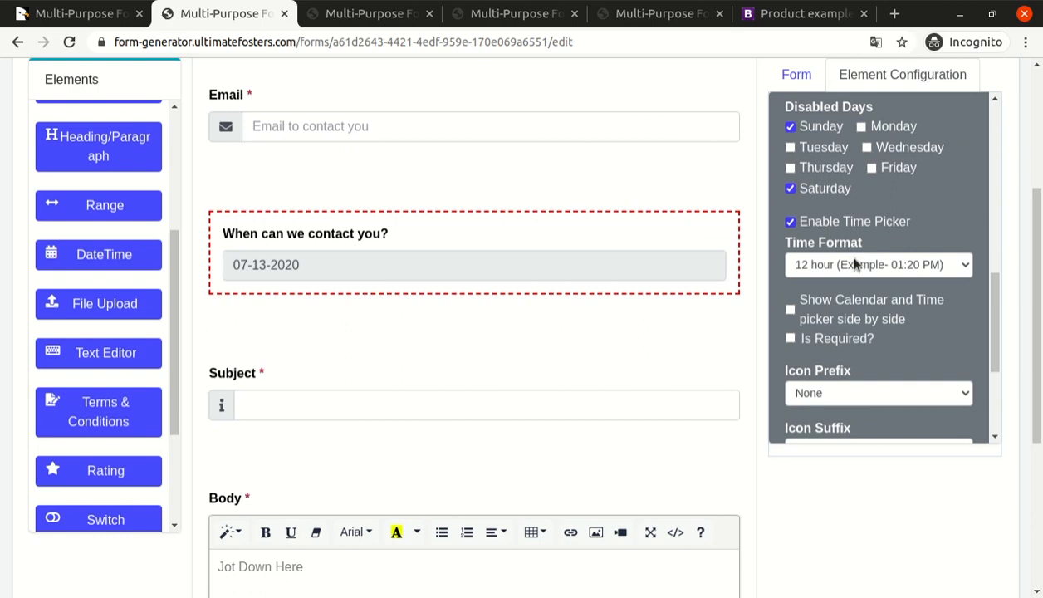
click(849, 304)
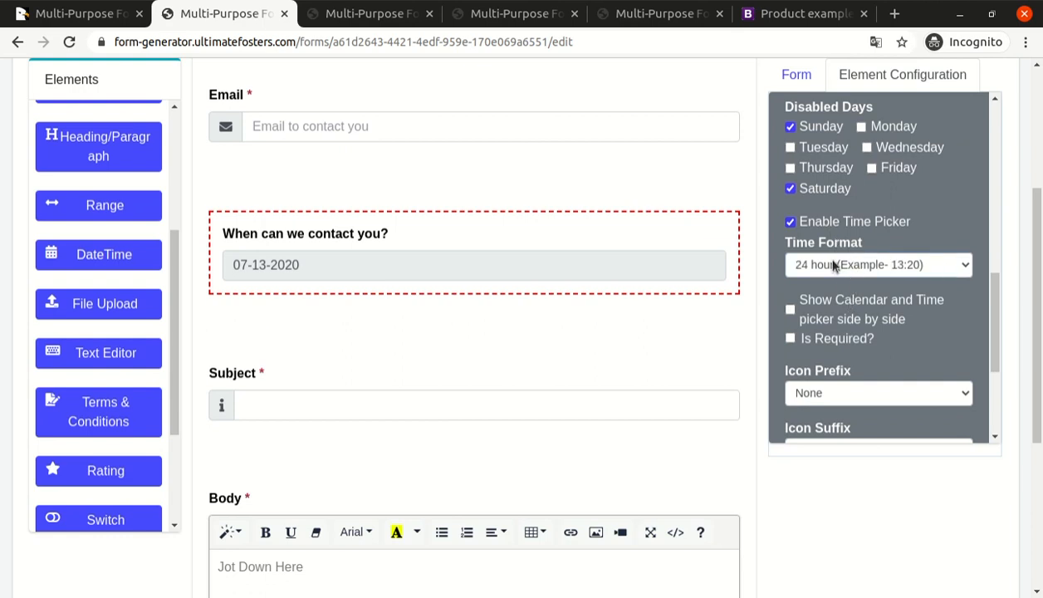
Make the "When can we contact you?" field required and save the form.
scroll(844, 316, down, 1)
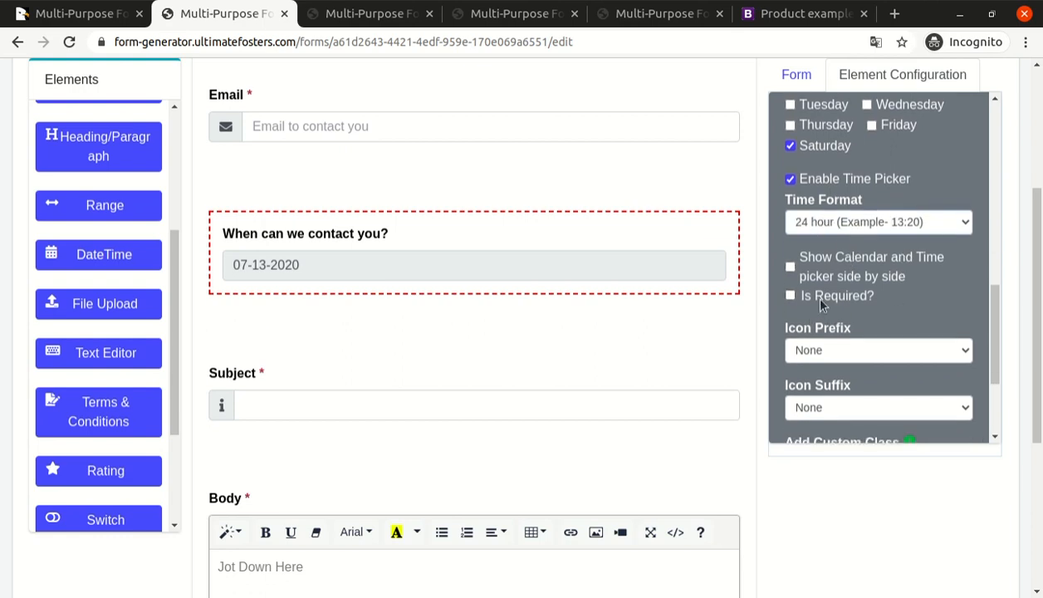
click(791, 297)
scroll(839, 301, down, 5)
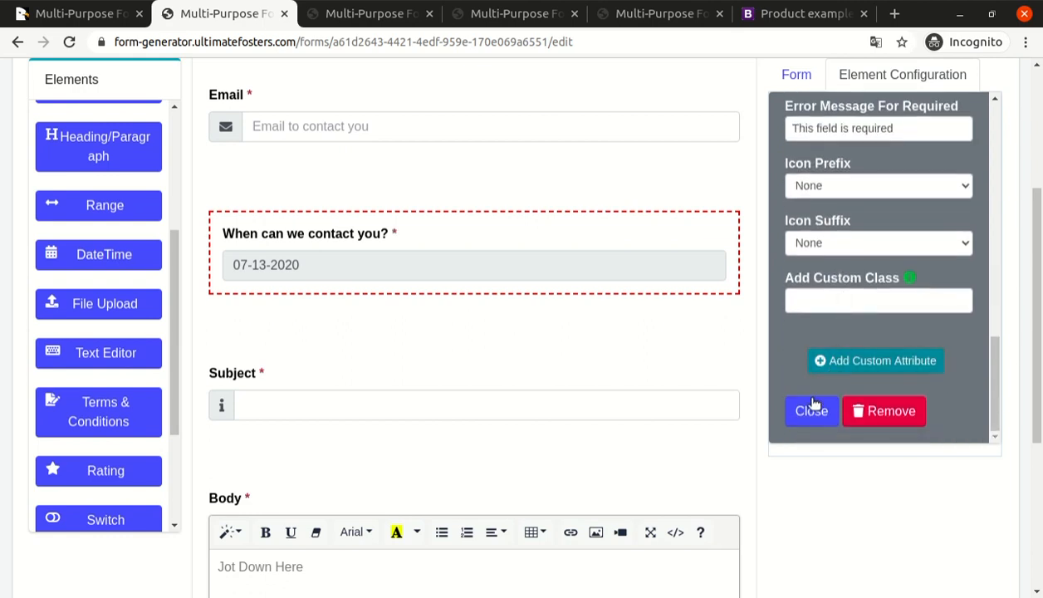
click(812, 412)
scroll(866, 417, down, 4)
click(991, 530)
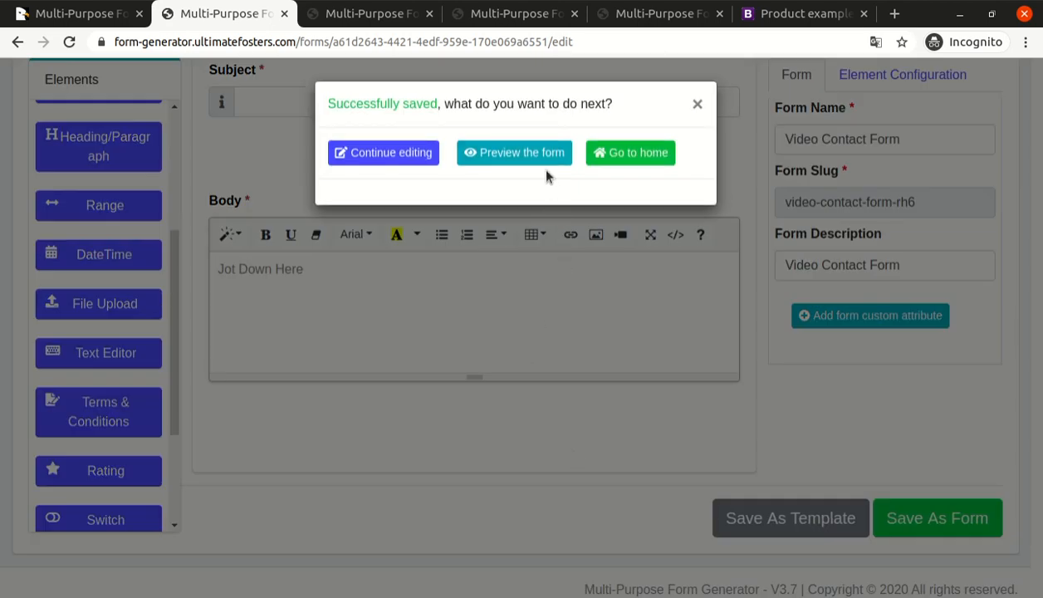
Reload the published form, choose July 15, 2020 for "When can we contact you?" and view its time picker.
click(532, 152)
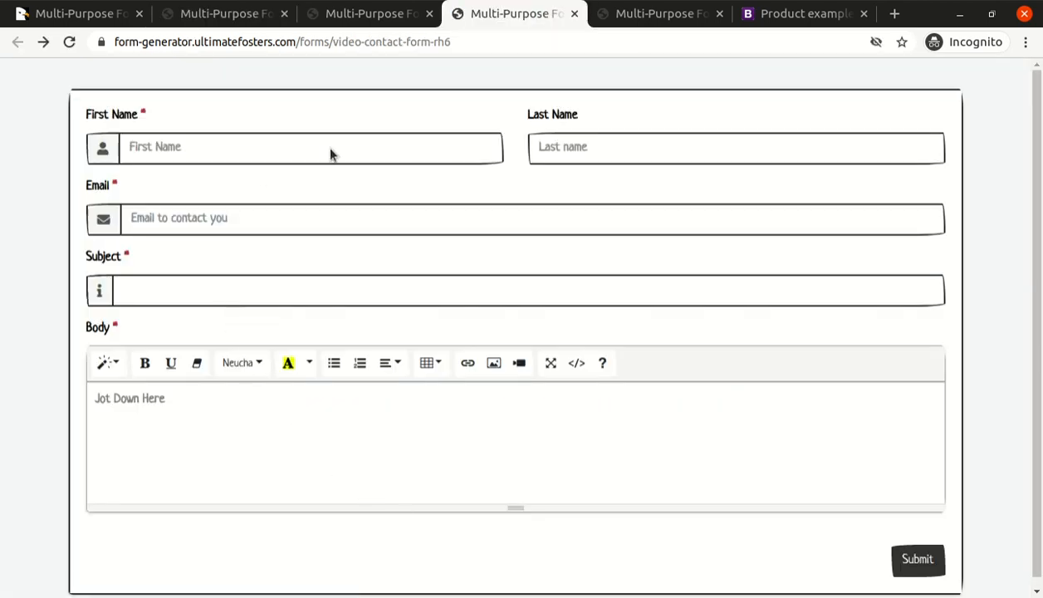
scroll(594, 301, down, 2)
click(202, 214)
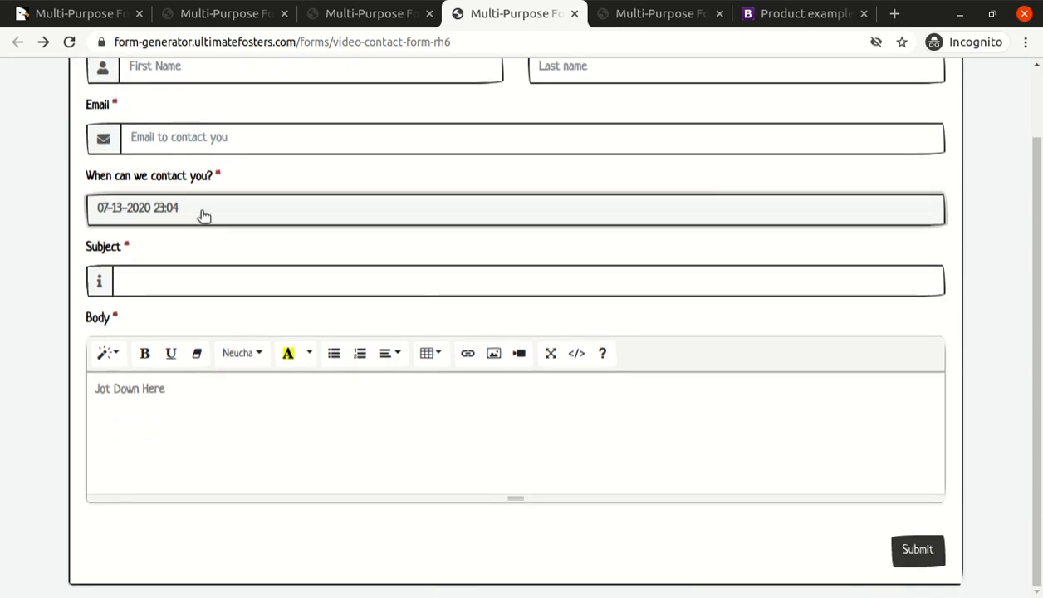
click(178, 338)
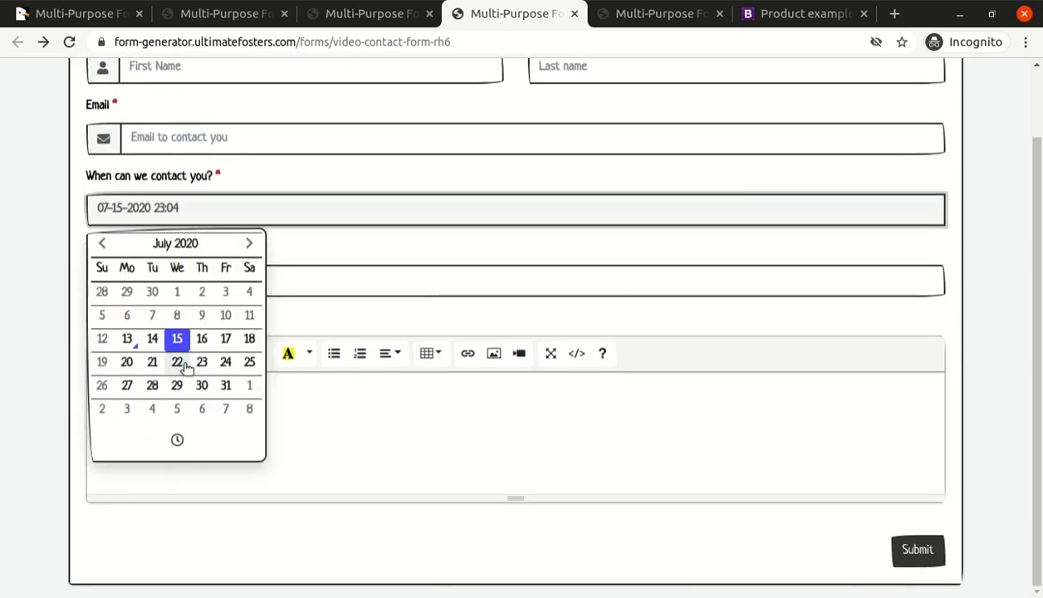
click(177, 439)
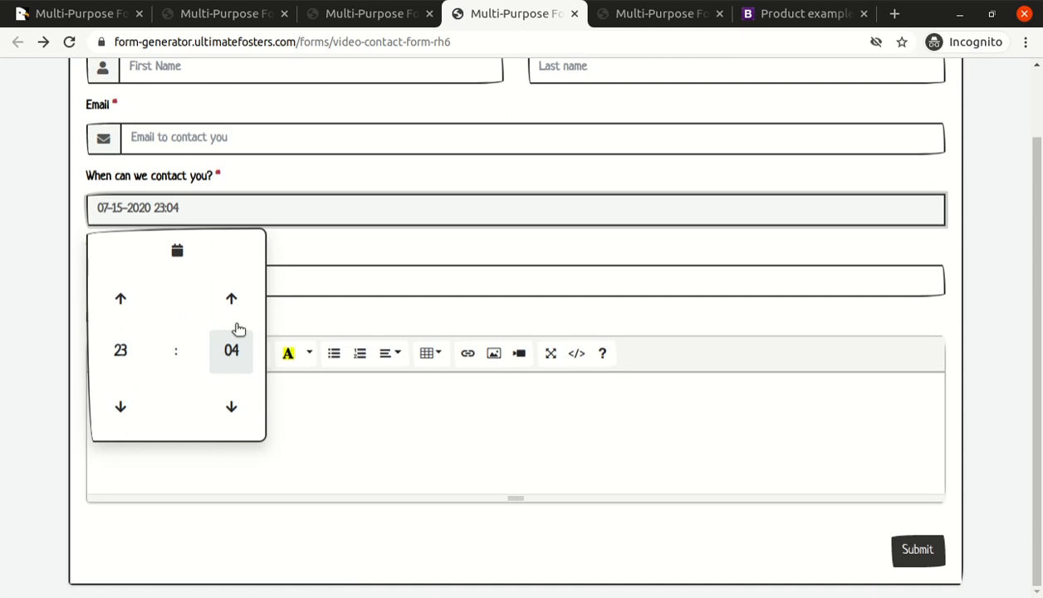
click(301, 253)
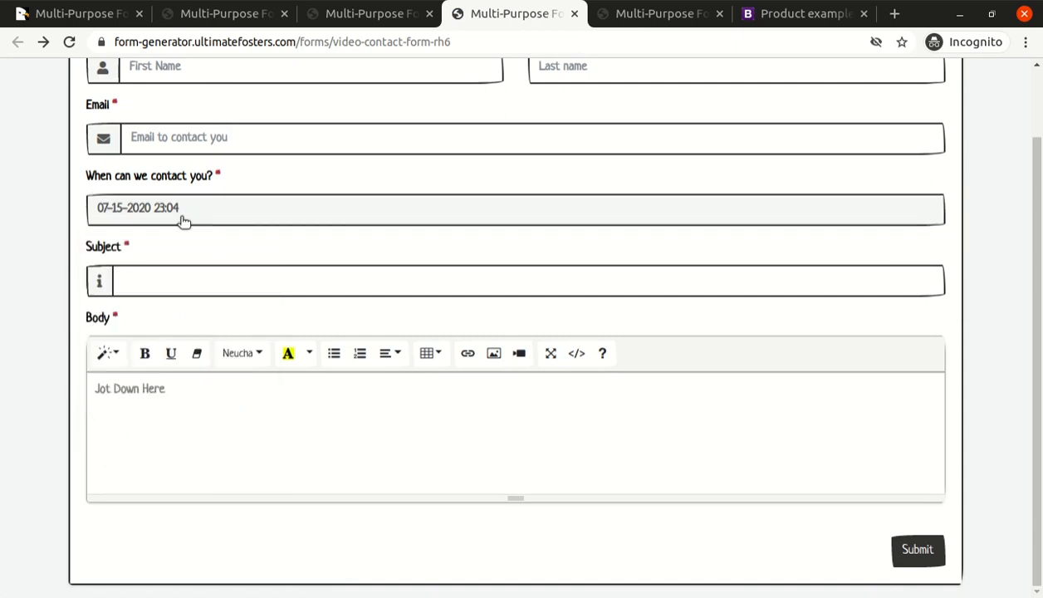
Reopen the contact date picker to check which days are selectable, and return to the form editor.
drag(87, 175, 228, 183)
click(196, 218)
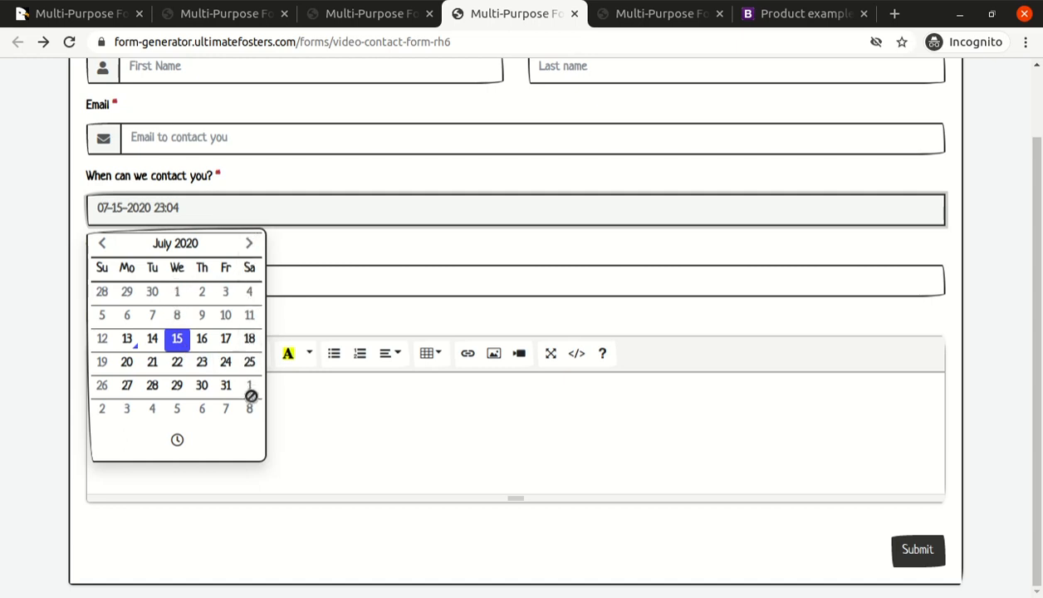
click(329, 247)
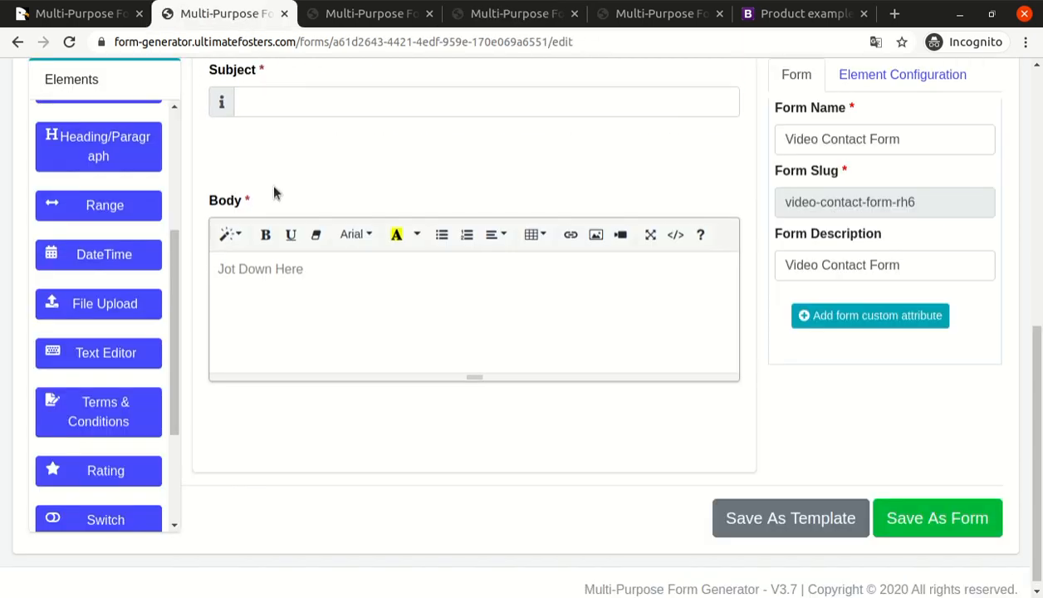
scroll(298, 250, up, 2)
scroll(303, 258, down, 2)
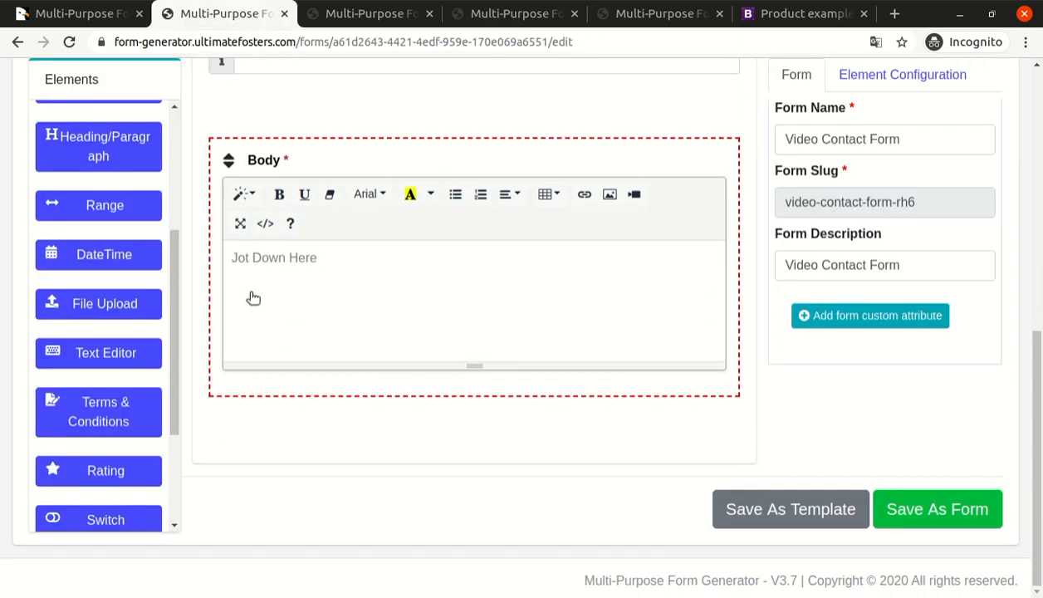
Add a required Signature element below the Body text editor and save the form.
drag(170, 324, 169, 530)
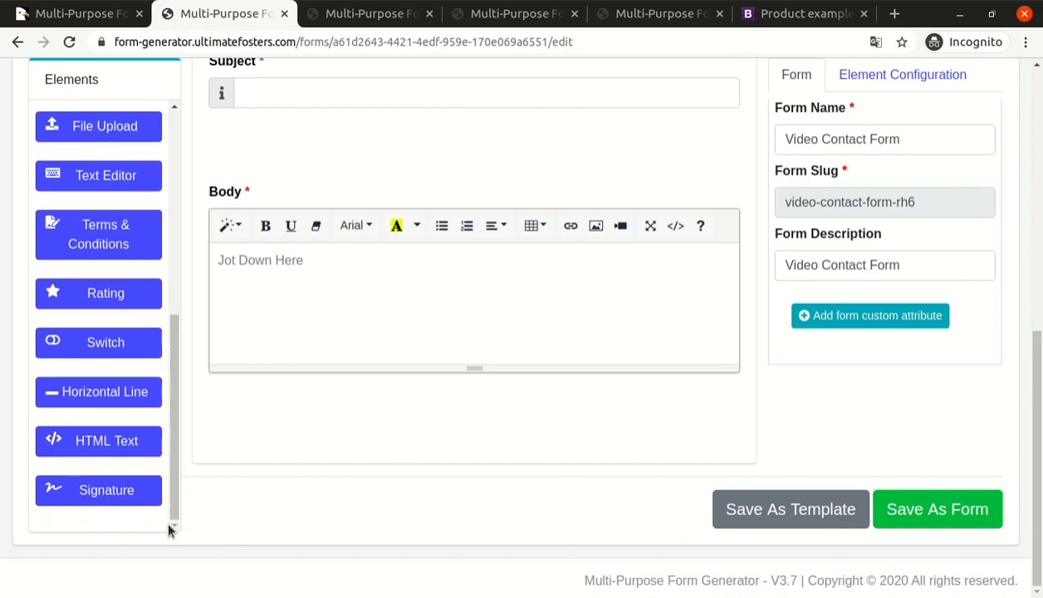
mouse_move(123, 497)
mouse_down()
mouse_move(264, 466)
mouse_move(318, 440)
mouse_up()
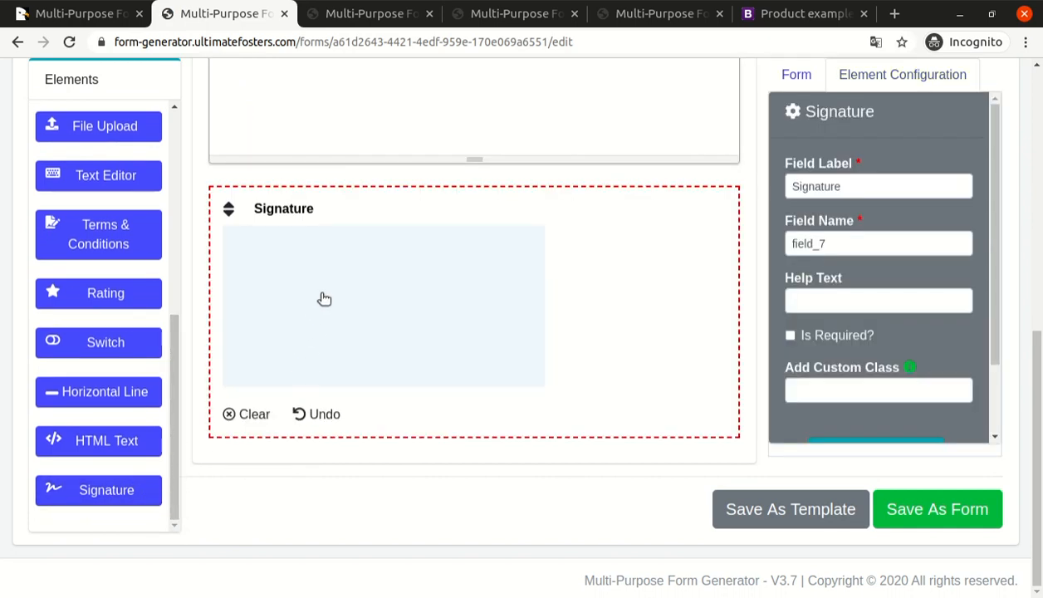
triple_click(859, 185)
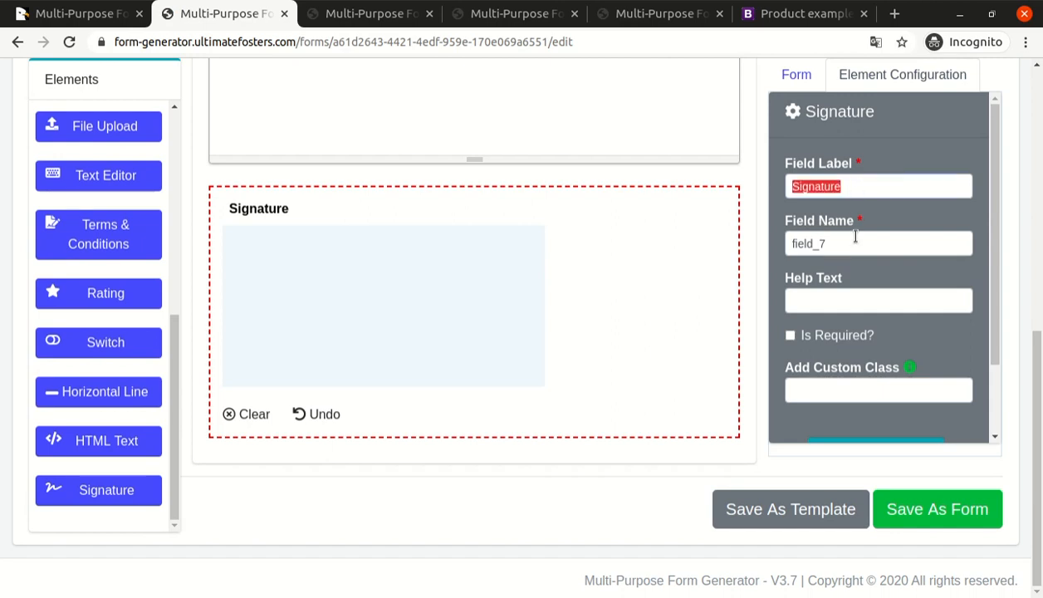
scroll(834, 257, down, 2)
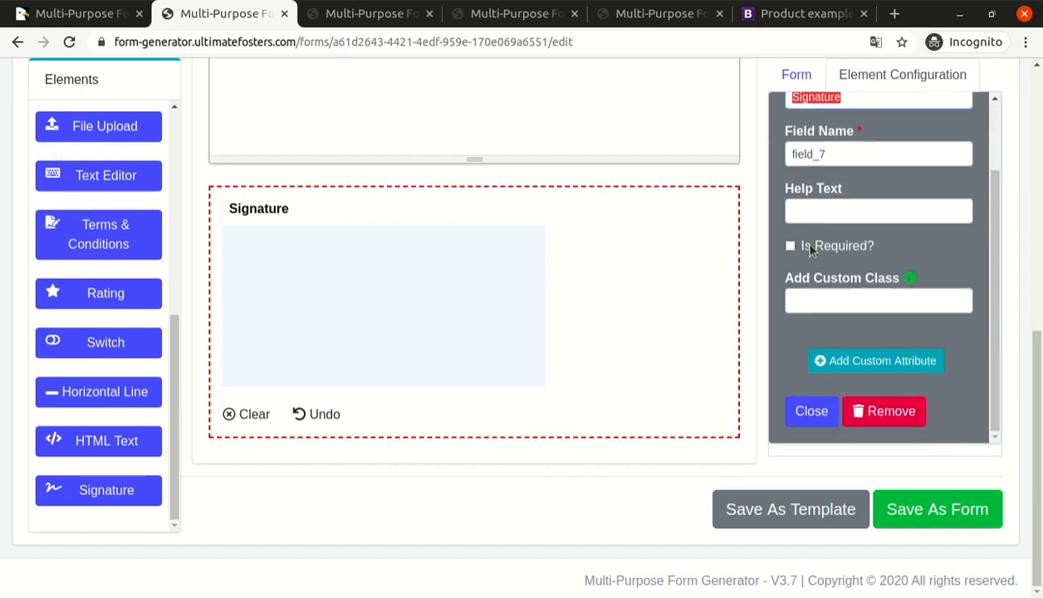
click(812, 251)
scroll(842, 287, down, 1)
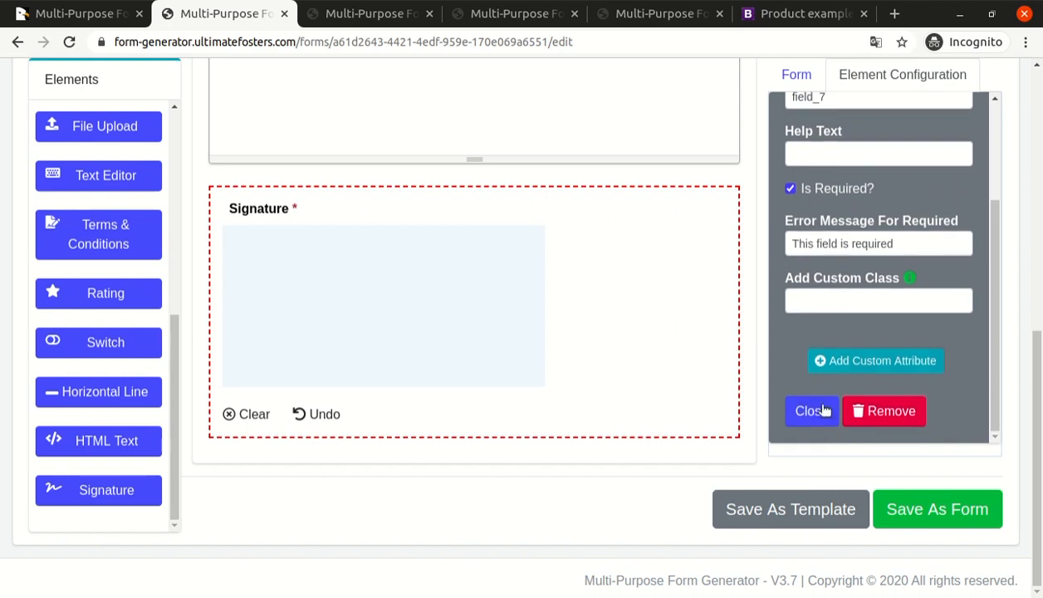
click(822, 409)
click(939, 515)
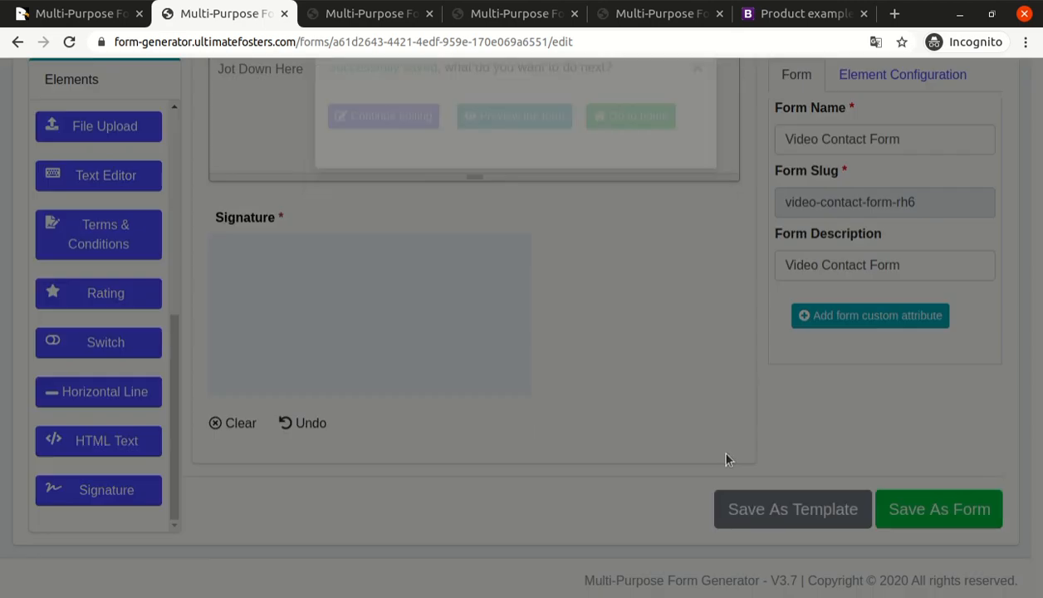
Reload the published form, discarding its unsaved entries, and draw a freehand test signature in the Signature field.
click(488, 153)
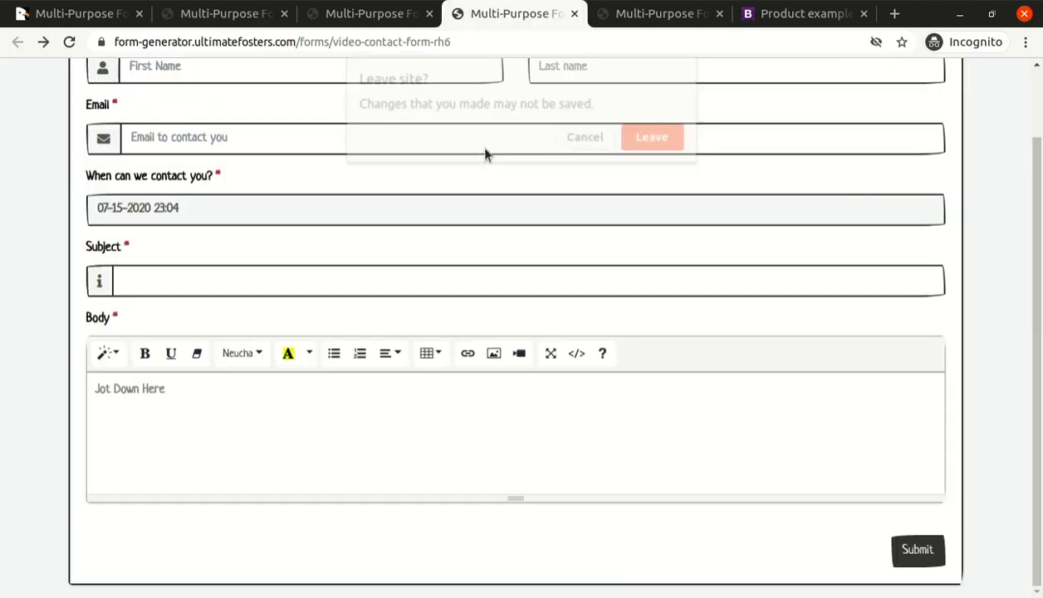
click(645, 137)
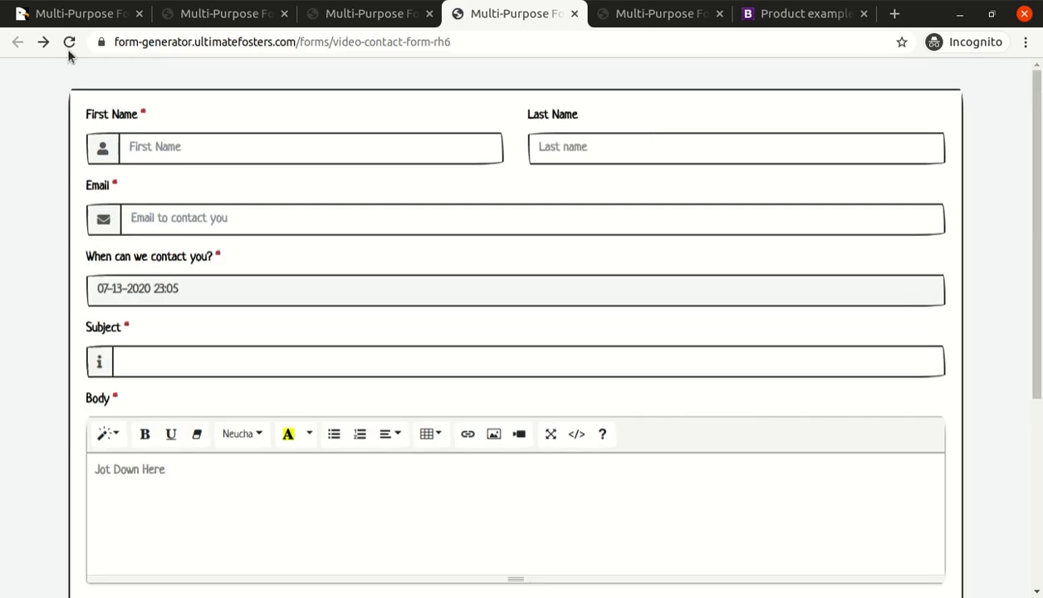
scroll(189, 219, down, 4)
mouse_move(152, 378)
mouse_down()
mouse_move(433, 402)
mouse_move(128, 392)
mouse_move(249, 386)
mouse_move(206, 387)
mouse_up()
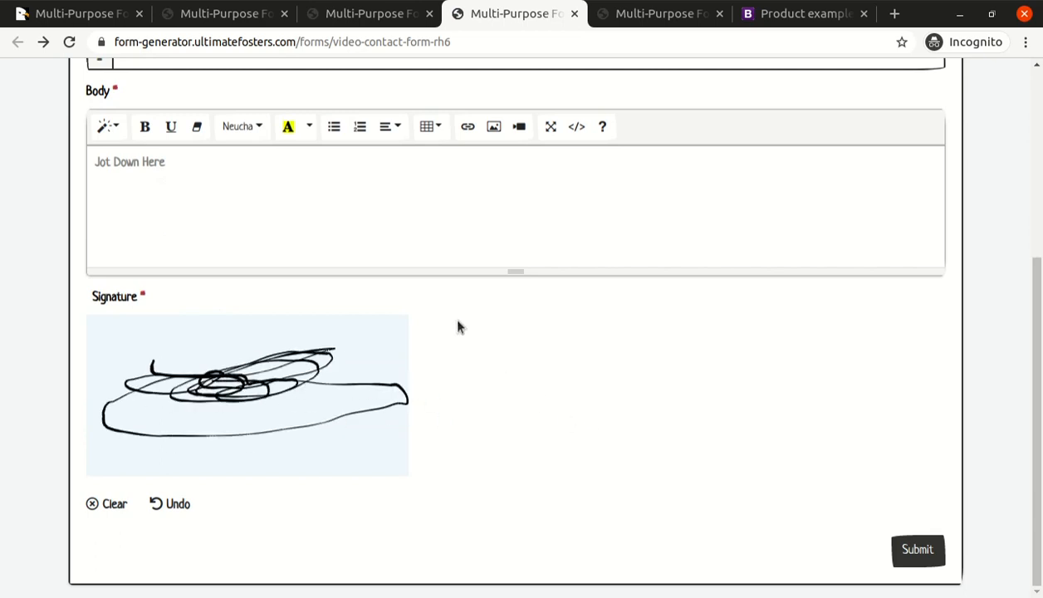
scroll(579, 105, up, 4)
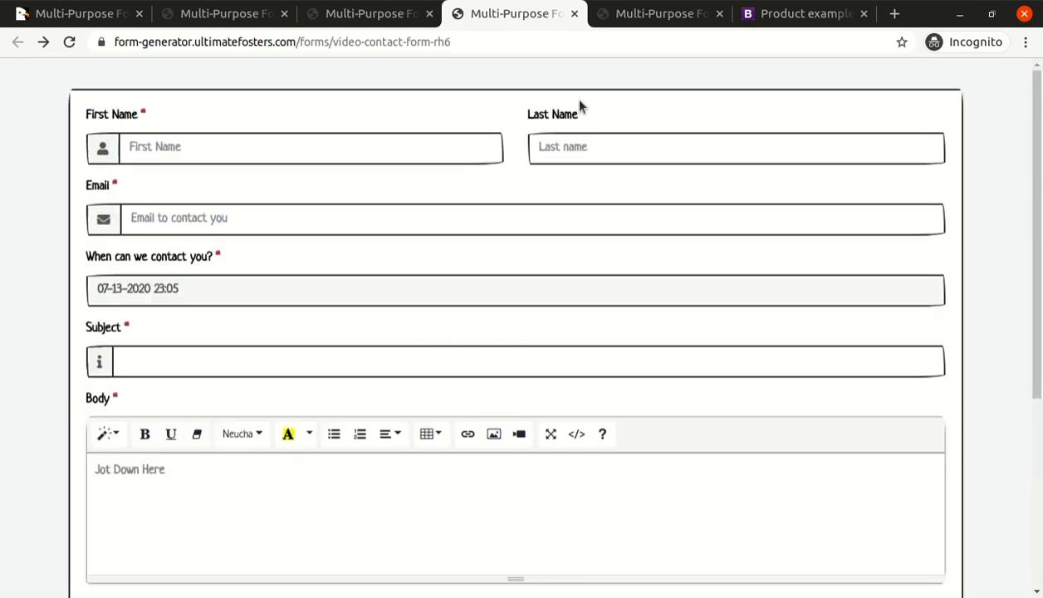
Return to the form editor and look through the full list of available form elements.
click(234, 15)
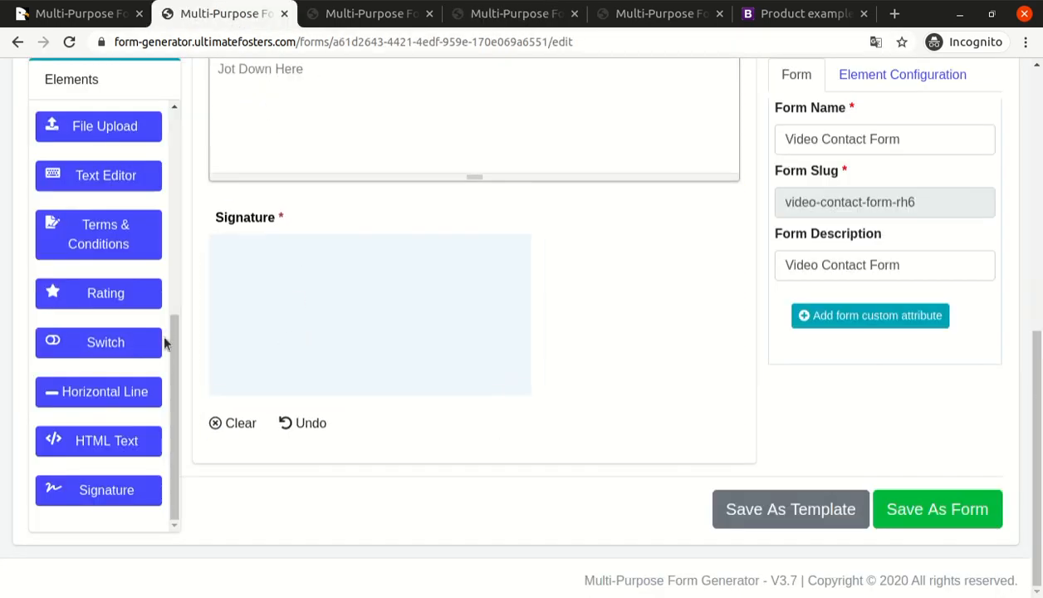
drag(169, 368, 175, 160)
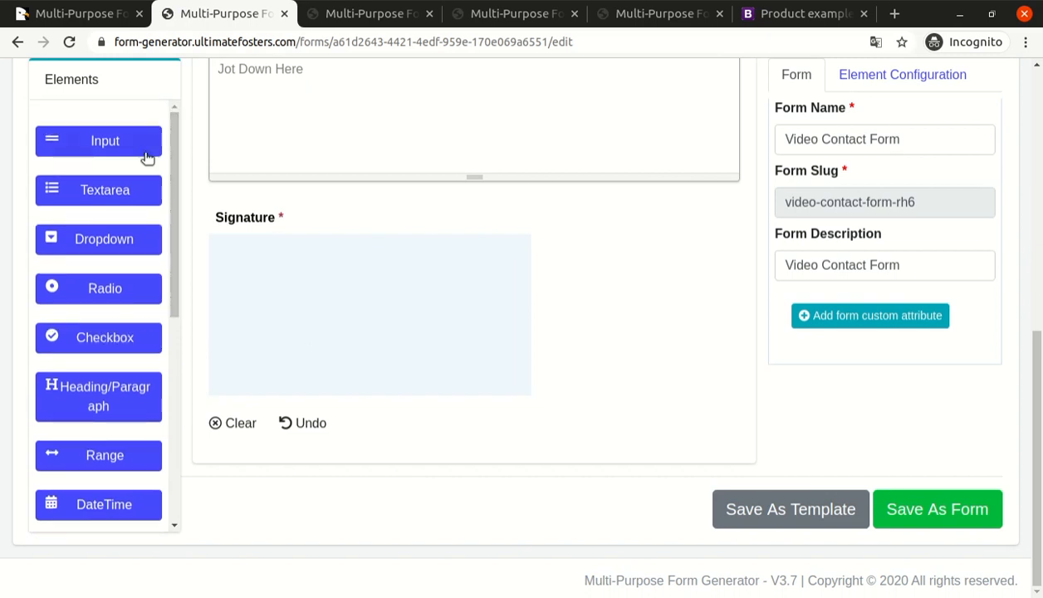
drag(169, 221, 176, 450)
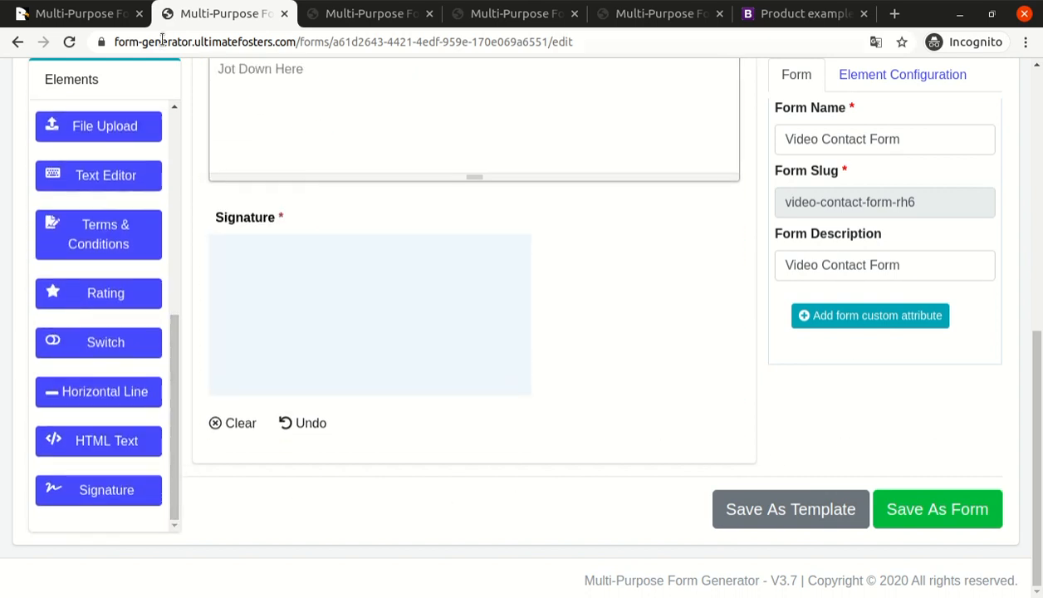
View the form generator's CodeCanyon product page, and switch to the Video Contact Form submissions list.
click(85, 20)
scroll(965, 254, up, 1)
scroll(965, 260, up, 2)
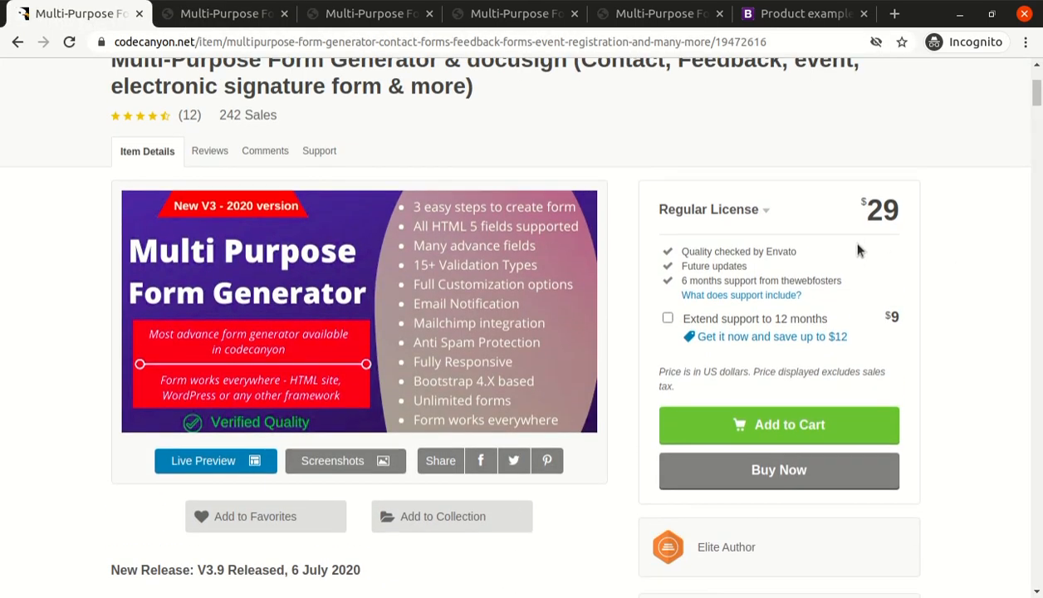
click(371, 14)
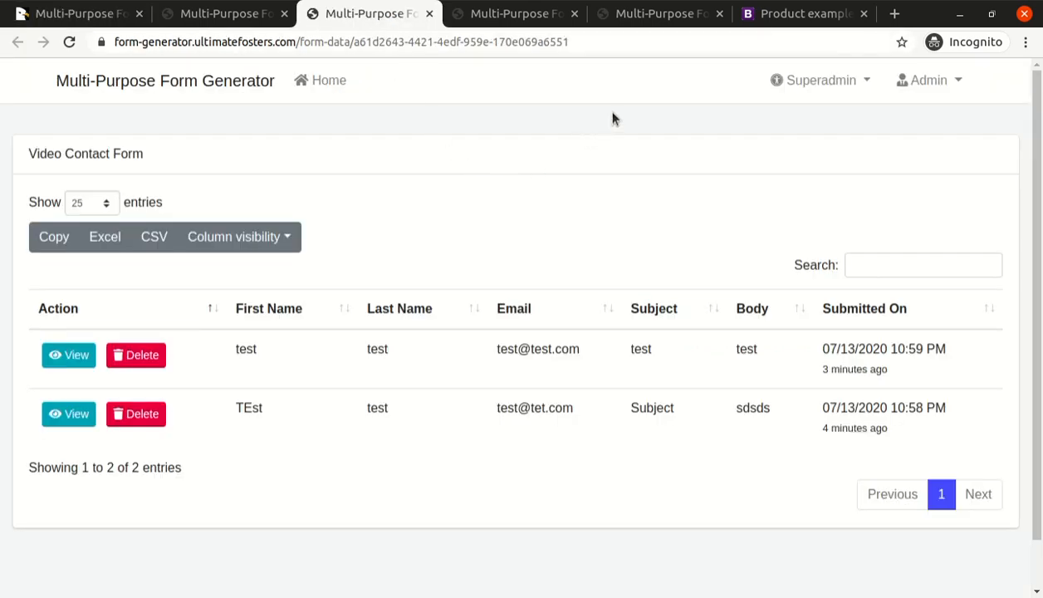